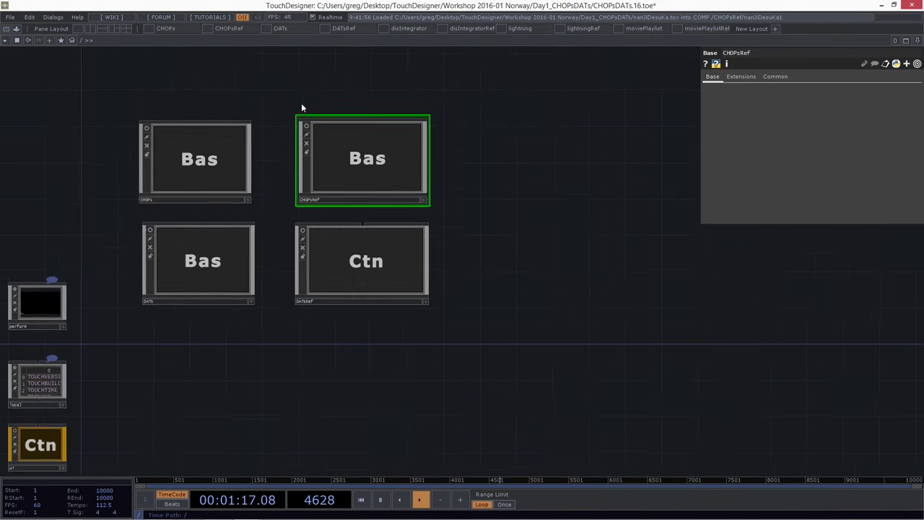
# Enter the DATs base component and show the operator parameters in its network.
pyautogui.scroll(5, 178, 273)
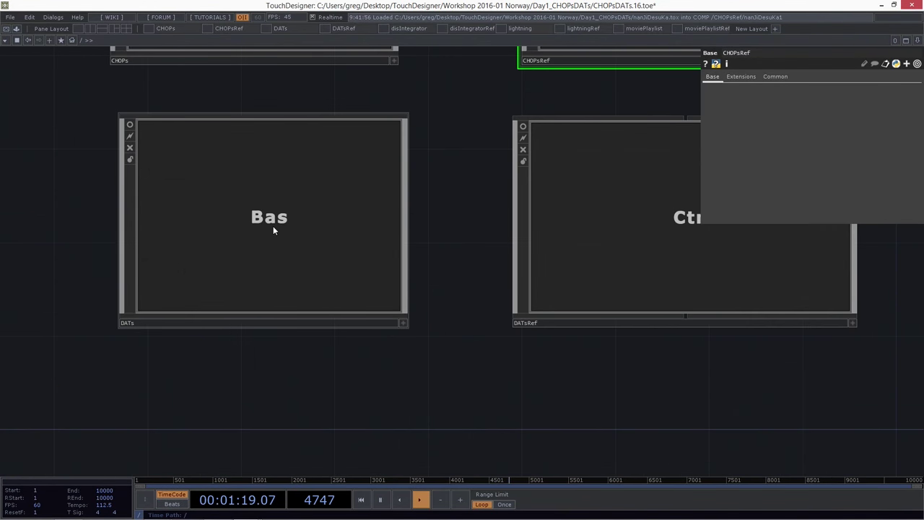
pyautogui.scroll(5, 273, 220)
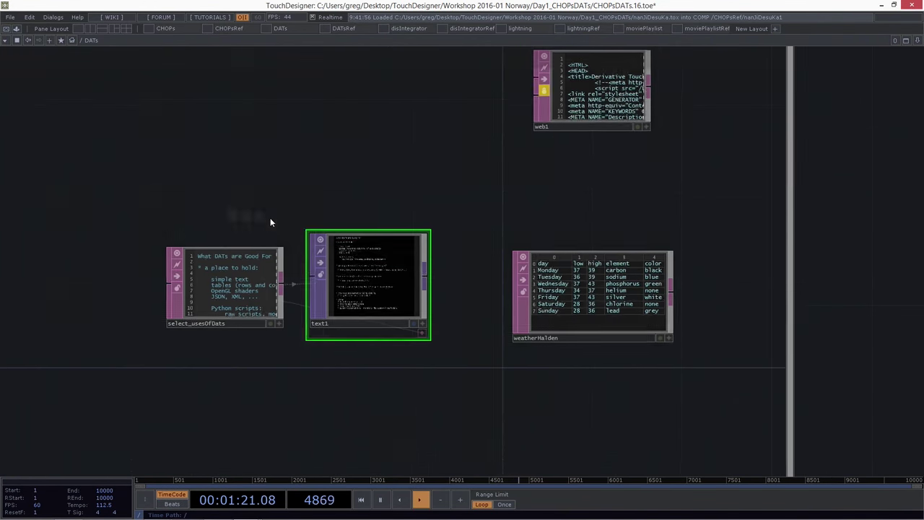
pyautogui.press('p')
pyautogui.moveTo(355, 246); pyautogui.dragTo(305, 202)
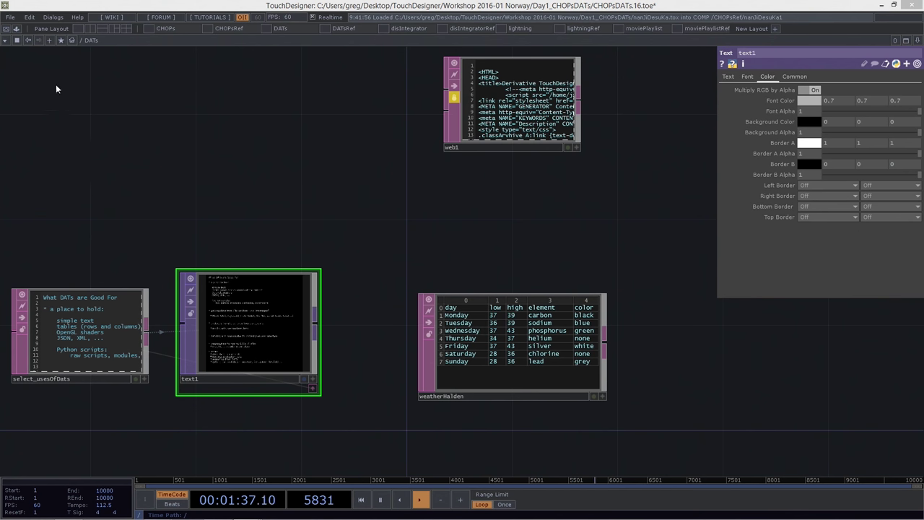
# Go up to the root network and return to the DATs component, including through the network path.
pyautogui.click(70, 41)
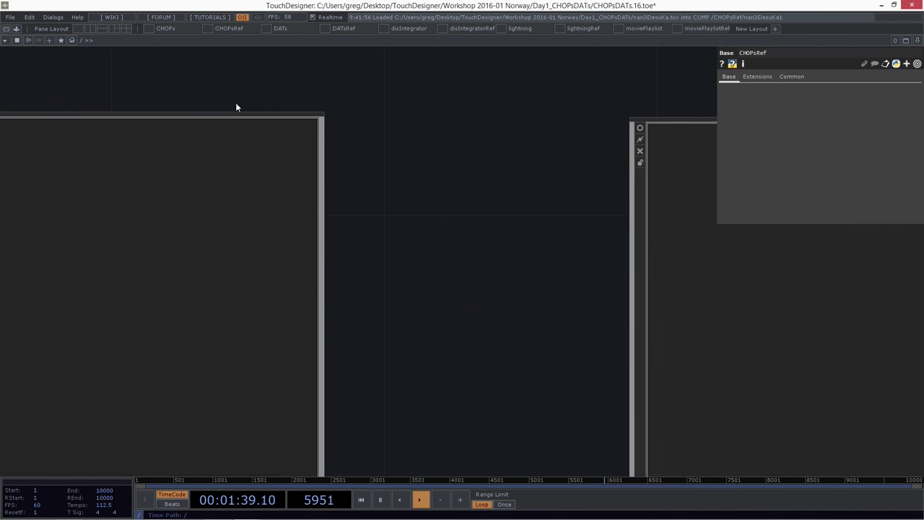
pyautogui.scroll(-2, 301, 88)
pyautogui.scroll(-3, 300, 87)
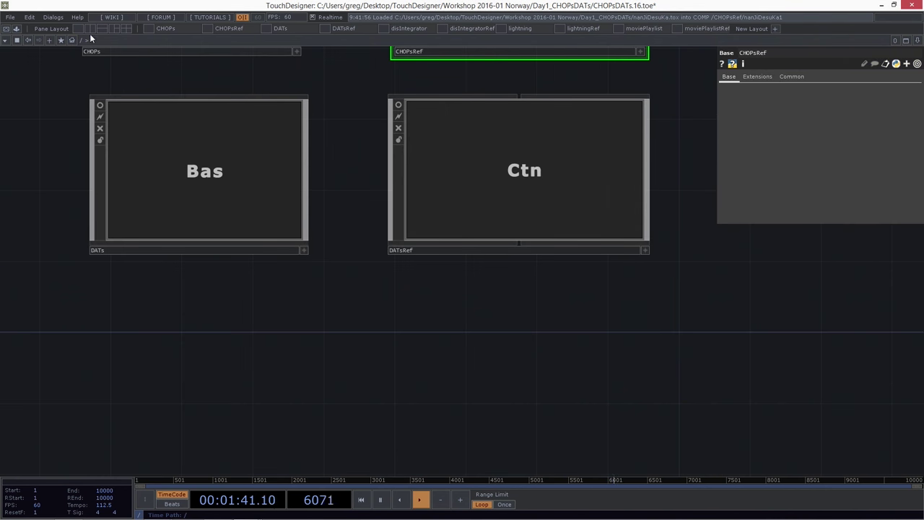
pyautogui.scroll(5, 164, 163)
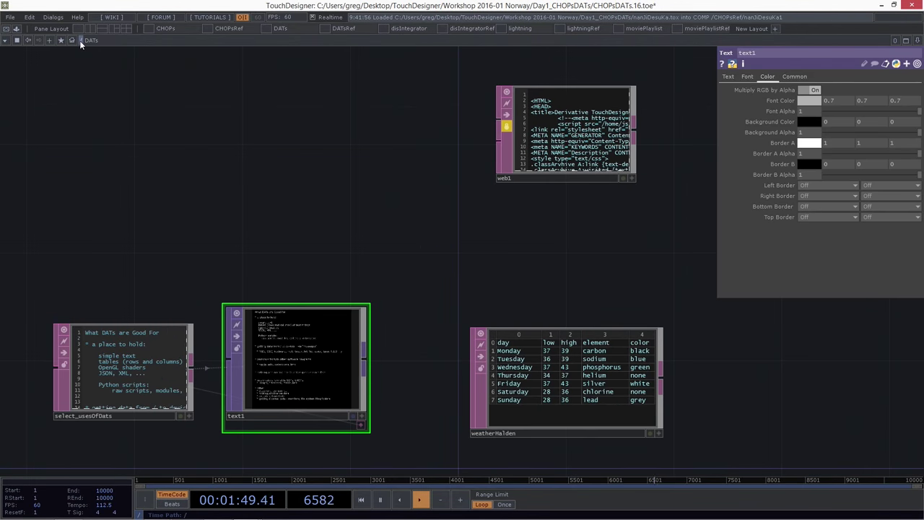
pyautogui.click(81, 41)
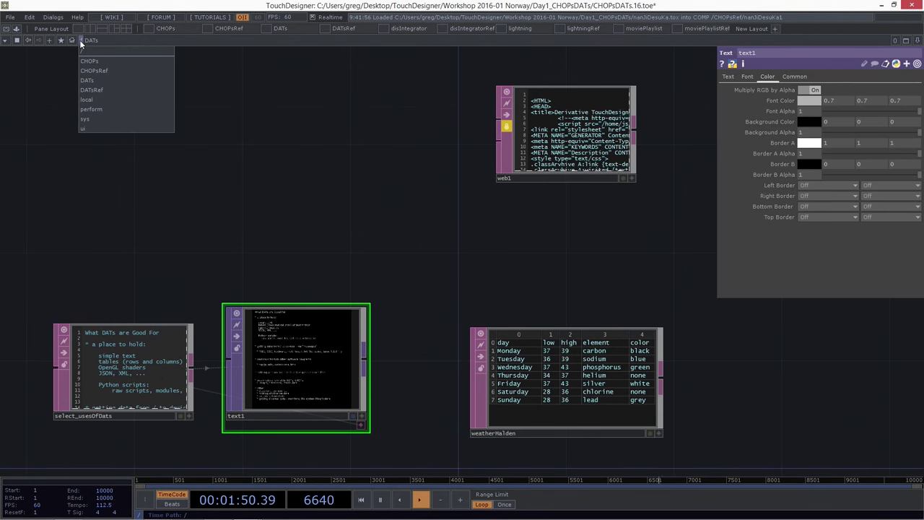
pyautogui.click(93, 81)
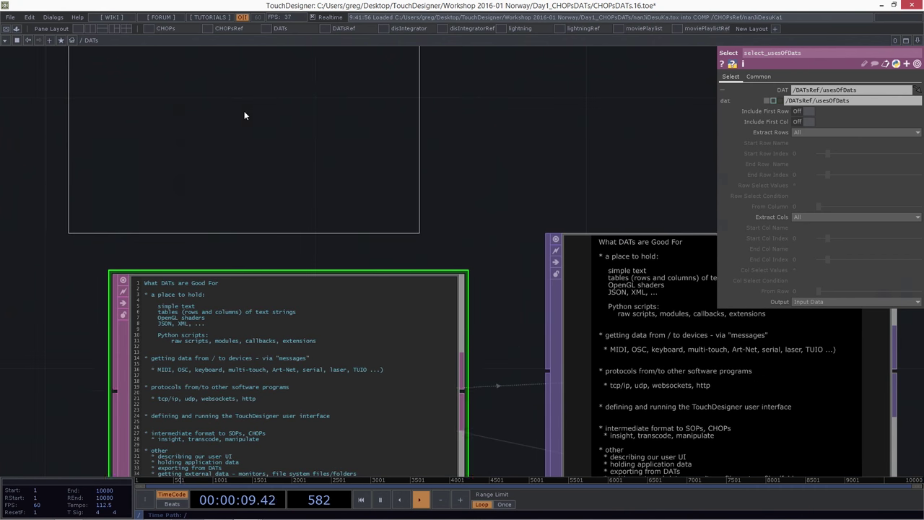
# Add a Text DAT above select_usesOfDats and enter "y453654w" and "pifpv" on two lines.
pyautogui.click(248, 115)
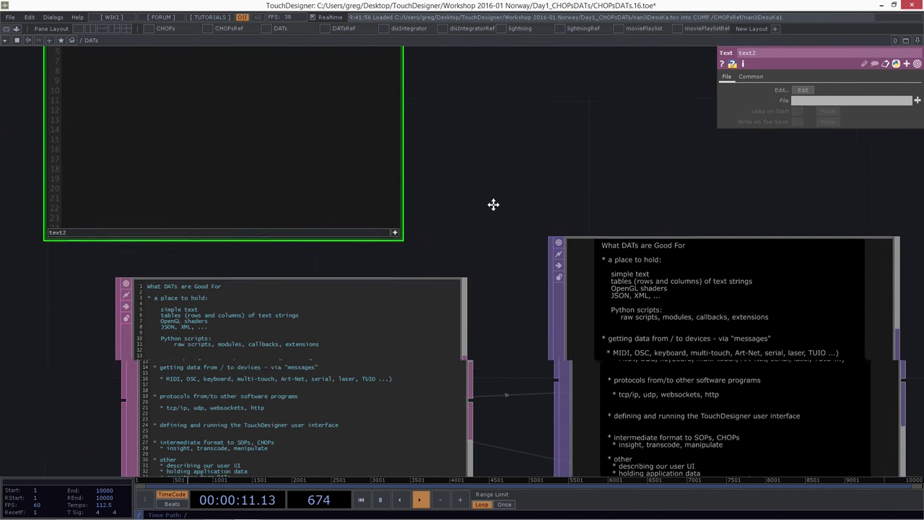
pyautogui.moveTo(493, 205); pyautogui.dragTo(589, 330)
pyautogui.write('y453654w')
pyautogui.press('Return')
pyautogui.write('p')
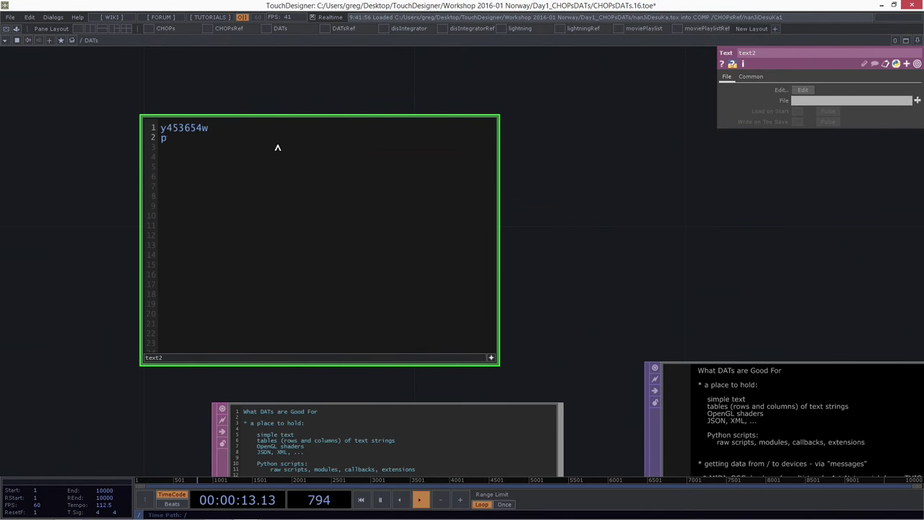
pyautogui.write('ifpv')
# Compare the source text in select_usesOfDats with its rendered version in the text1 operator.
pyautogui.scroll(-1, 559, 278)
pyautogui.moveTo(607, 220); pyautogui.dragTo(487, 105)
pyautogui.scroll(-3, 487, 162)
pyautogui.scroll(5, 301, 275)
pyautogui.moveTo(213, 244); pyautogui.dragTo(481, 258, button='right')
pyautogui.scroll(-5, 467, 259)
pyautogui.moveTo(610, 381); pyautogui.dragTo(300, 383)
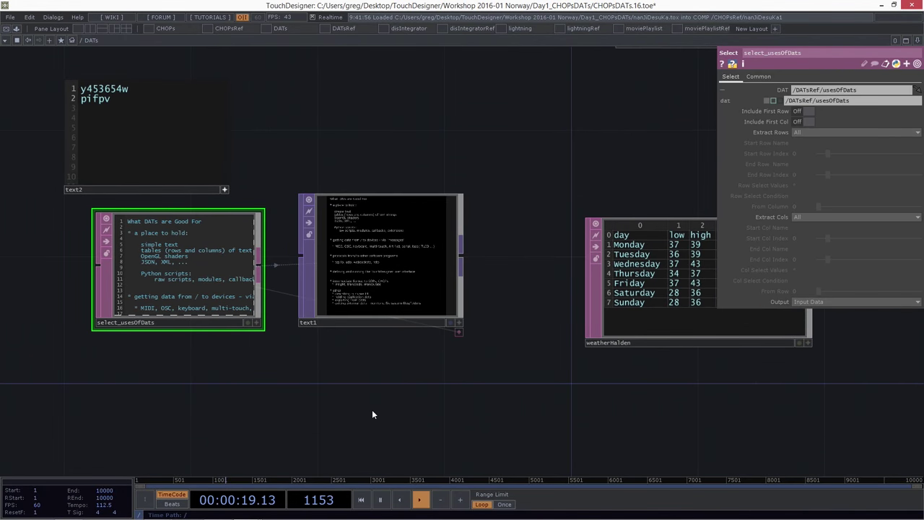
pyautogui.click(379, 252)
pyautogui.scroll(6, 325, 244)
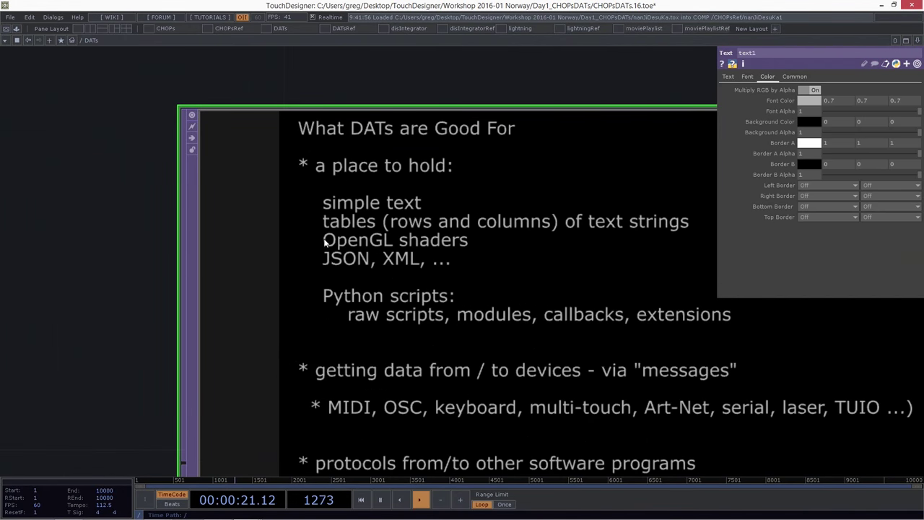
pyautogui.scroll(-3, 337, 267)
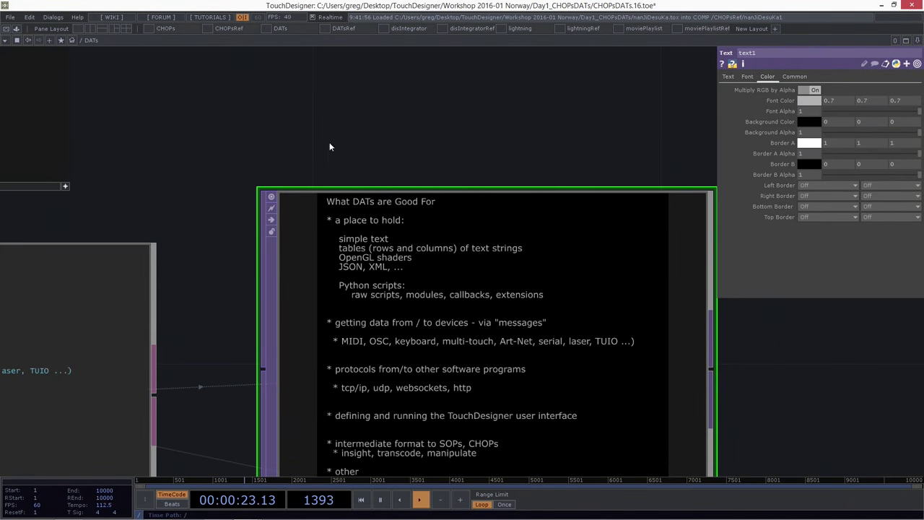
pyautogui.scroll(-2, 318, 145)
pyautogui.moveTo(291, 143); pyautogui.dragTo(301, 111)
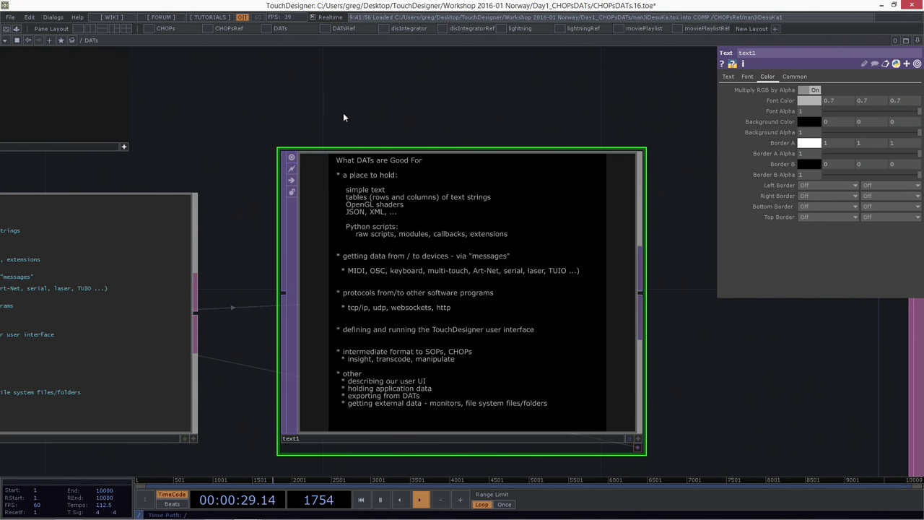
pyautogui.click(146, 210)
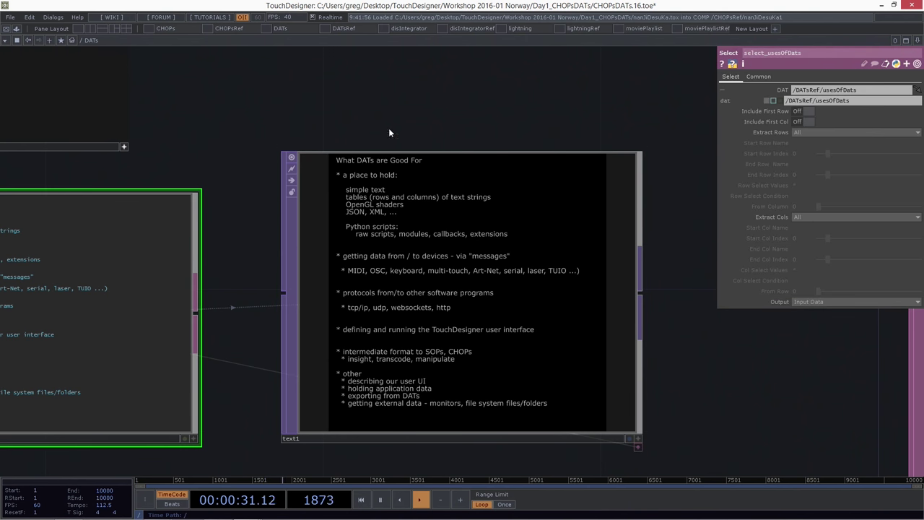
pyautogui.click(397, 223)
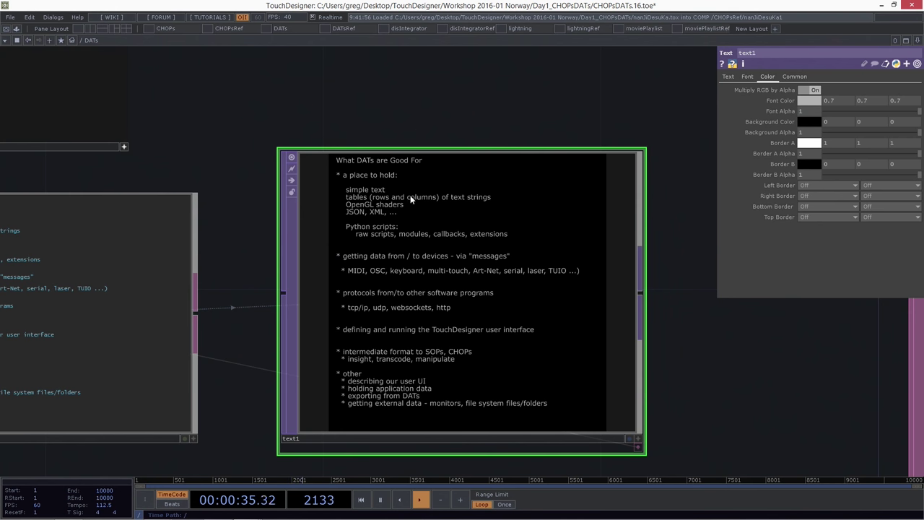
# Read through the "What DATs are Good For" list in text1, from the heading to the final "other" section.
pyautogui.scroll(5, 426, 217)
pyautogui.scroll(-4, 420, 231)
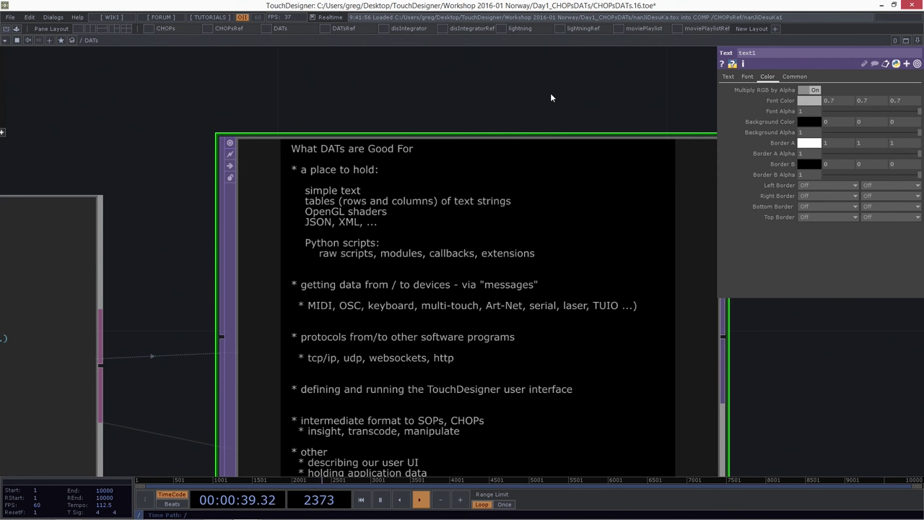
pyautogui.scroll(-2, 479, 94)
pyautogui.scroll(3, 498, 94)
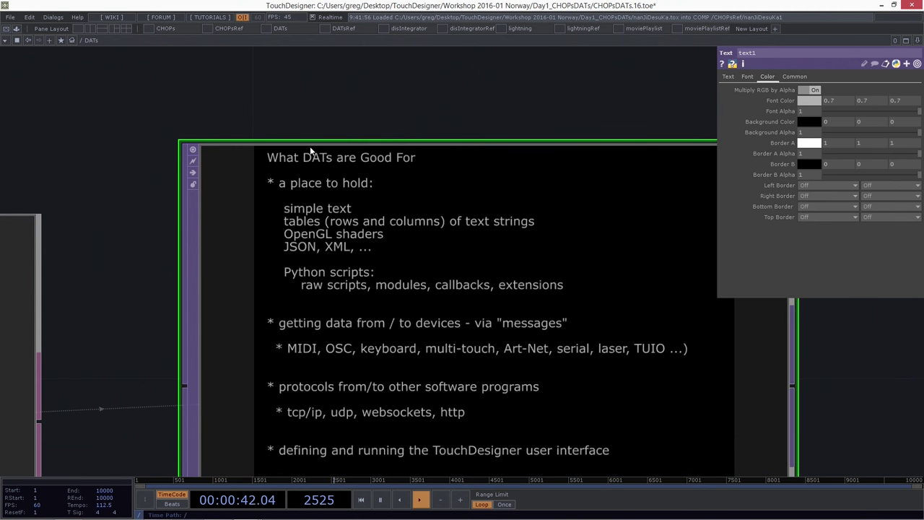
pyautogui.moveTo(120, 331); pyautogui.dragTo(98, 280)
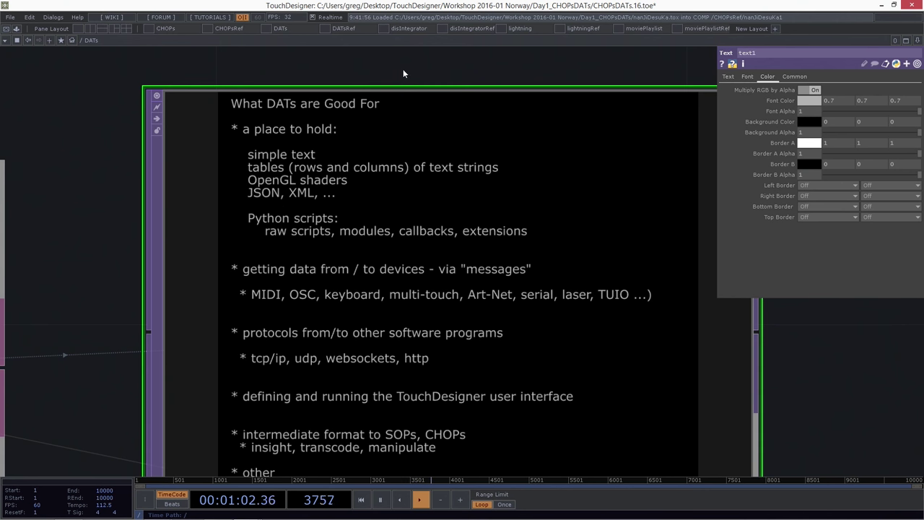
pyautogui.moveTo(403, 71); pyautogui.dragTo(362, 70, button='middle')
pyautogui.moveTo(159, 211); pyautogui.dragTo(103, 234)
pyautogui.moveTo(124, 206); pyautogui.dragTo(141, 205, button='middle')
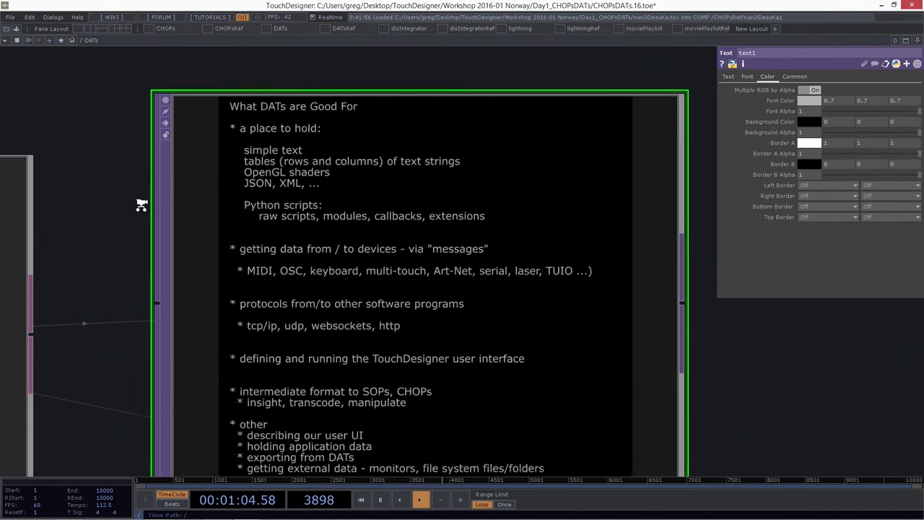
pyautogui.scroll(1, 142, 205)
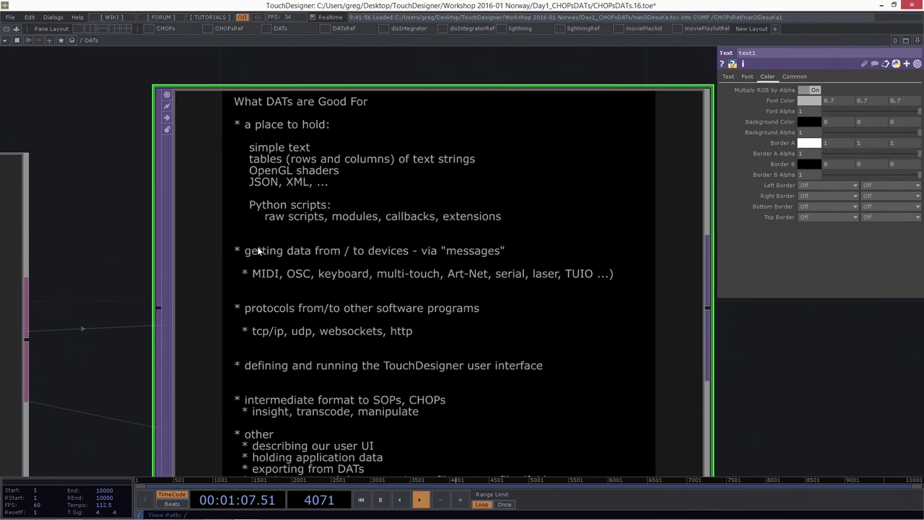
pyautogui.scroll(2, 123, 254)
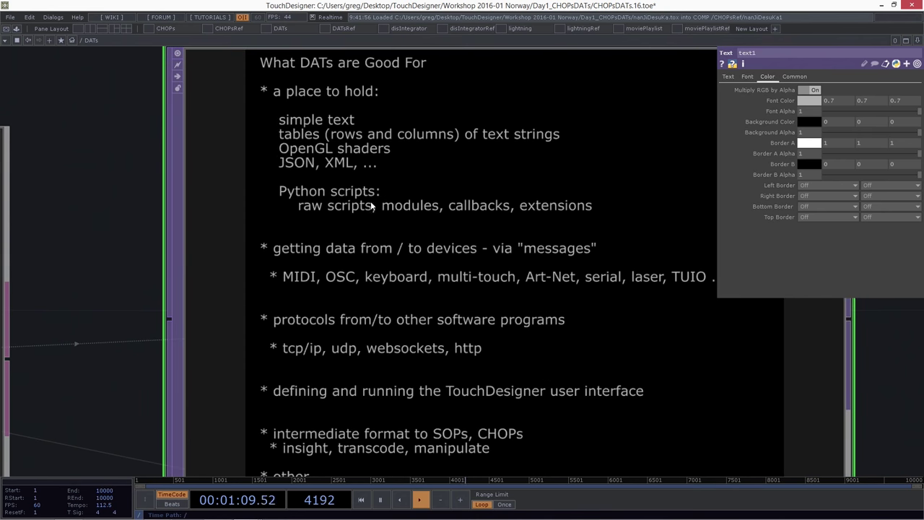
pyautogui.scroll(-3, 498, 194)
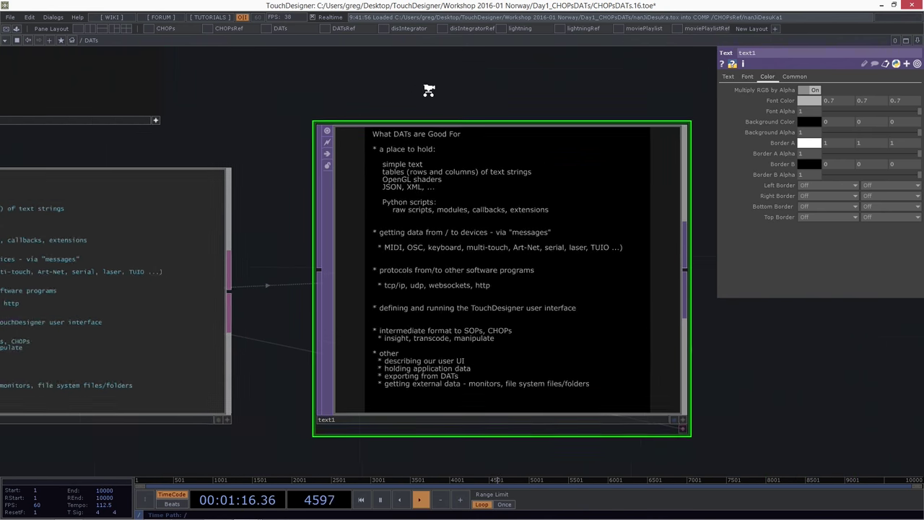
pyautogui.scroll(2, 426, 86)
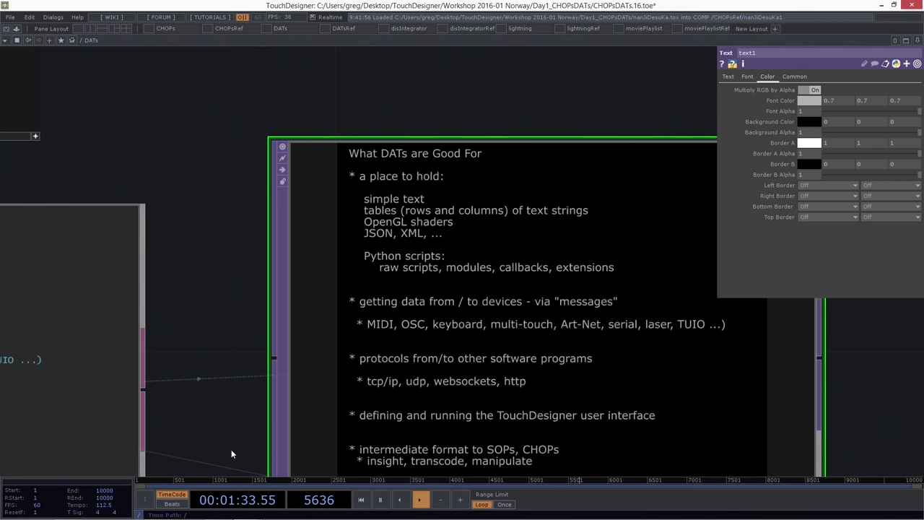
pyautogui.moveTo(231, 453); pyautogui.dragTo(164, 304)
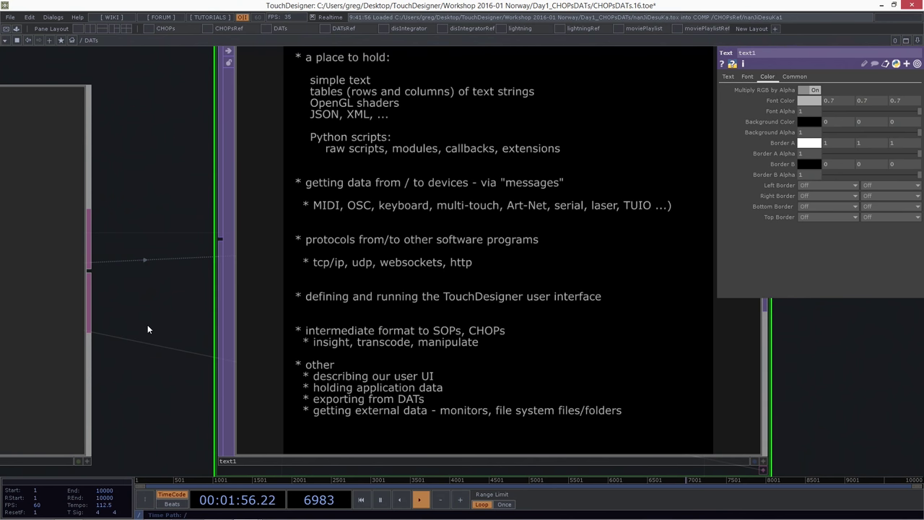
pyautogui.moveTo(162, 383); pyautogui.dragTo(104, 321)
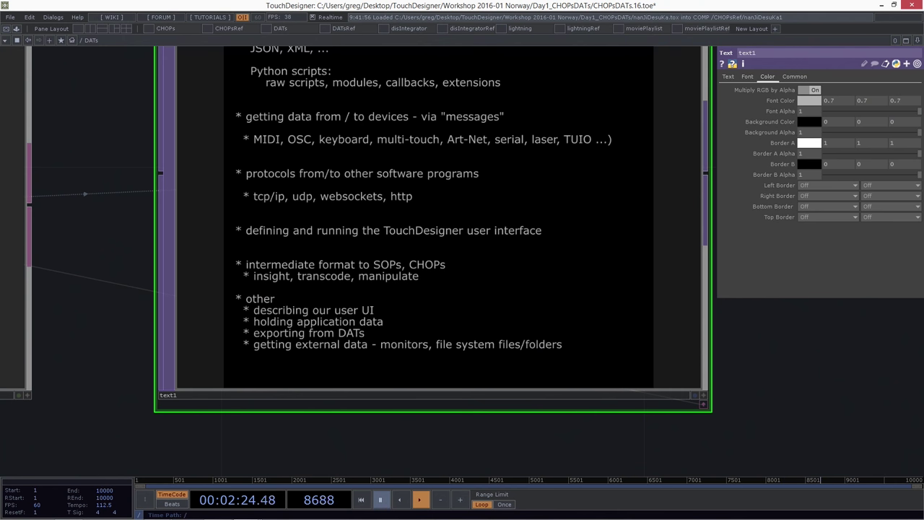
# Open the network behind the timeline's pause button in a floating pane and reposition the pane.
pyautogui.hotkey('ctrl', 'p')
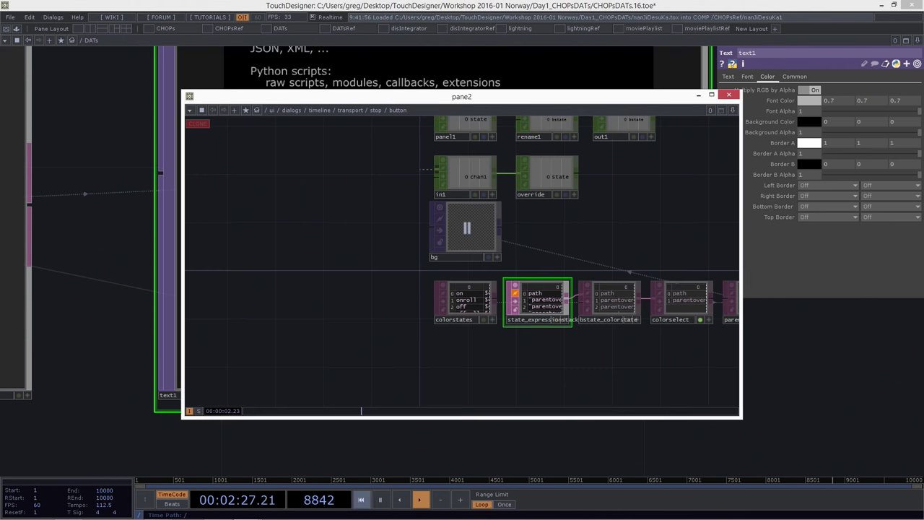
pyautogui.moveTo(298, 273); pyautogui.dragTo(231, 299, button='middle')
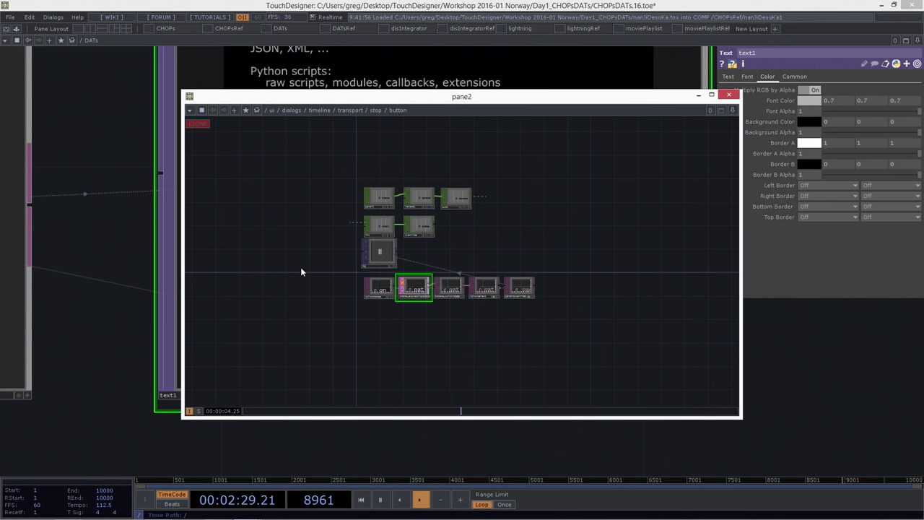
pyautogui.moveTo(333, 100); pyautogui.dragTo(404, 86)
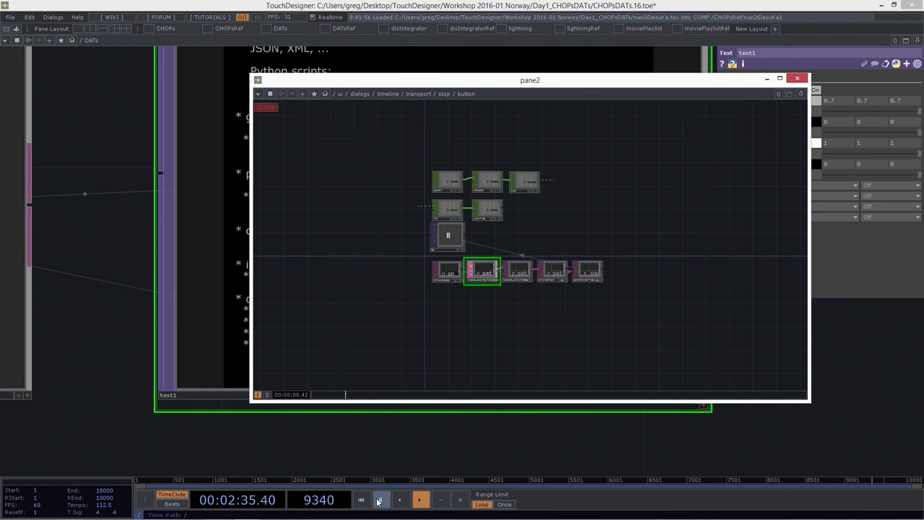
# Go up to the parent stop network and turn on the button component's viewer.
pyautogui.scroll(-2, 581, 302)
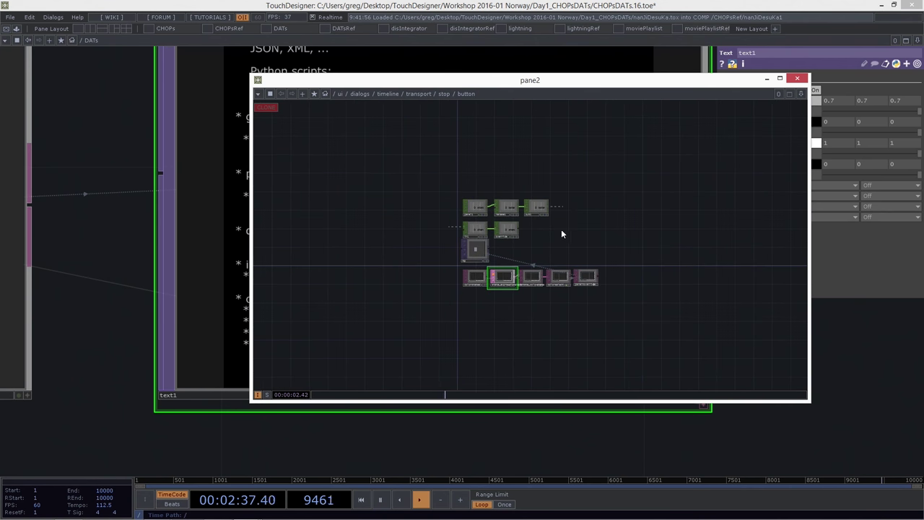
pyautogui.press('u')
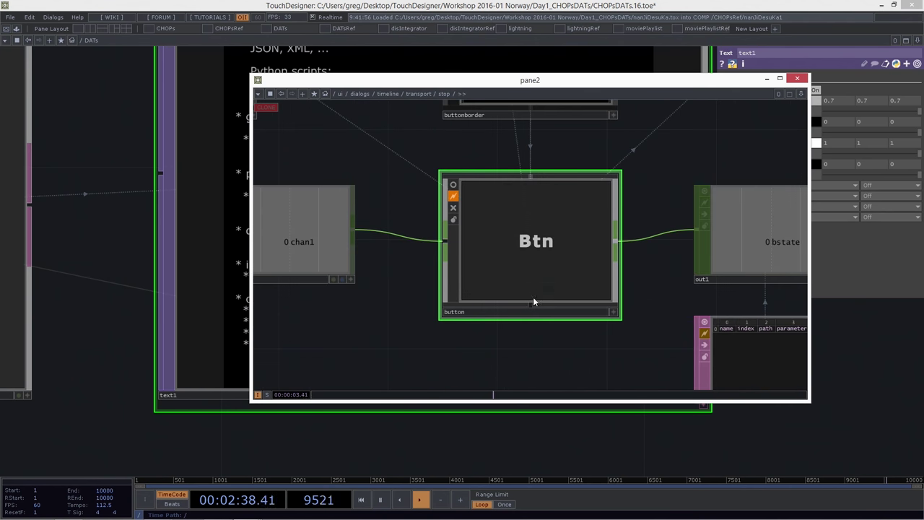
pyautogui.click(453, 185)
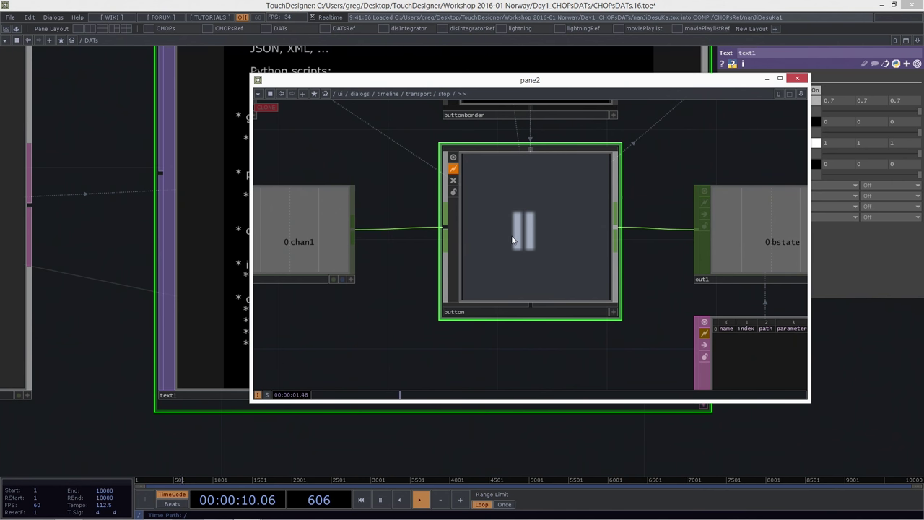
# Shift the floating pane aside and re-enter the button component to examine its internal operators.
pyautogui.moveTo(679, 80); pyautogui.dragTo(555, 75)
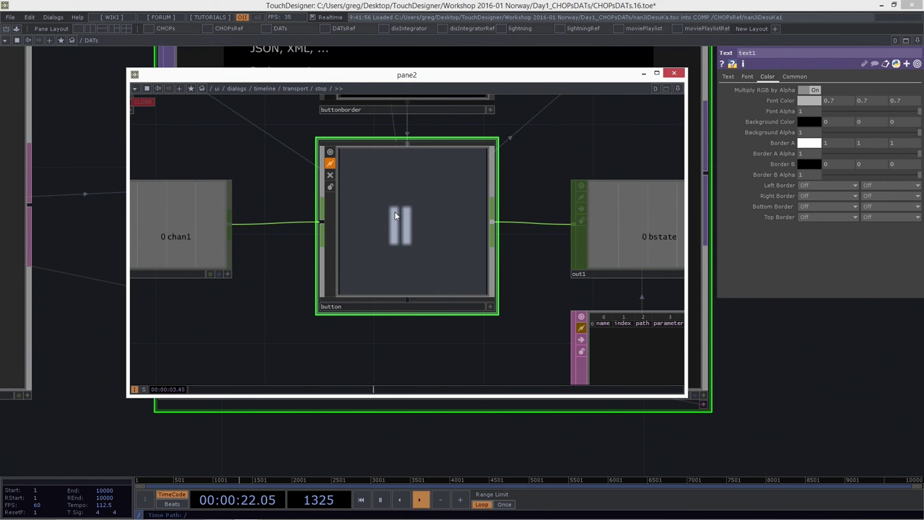
pyautogui.scroll(5, 395, 215)
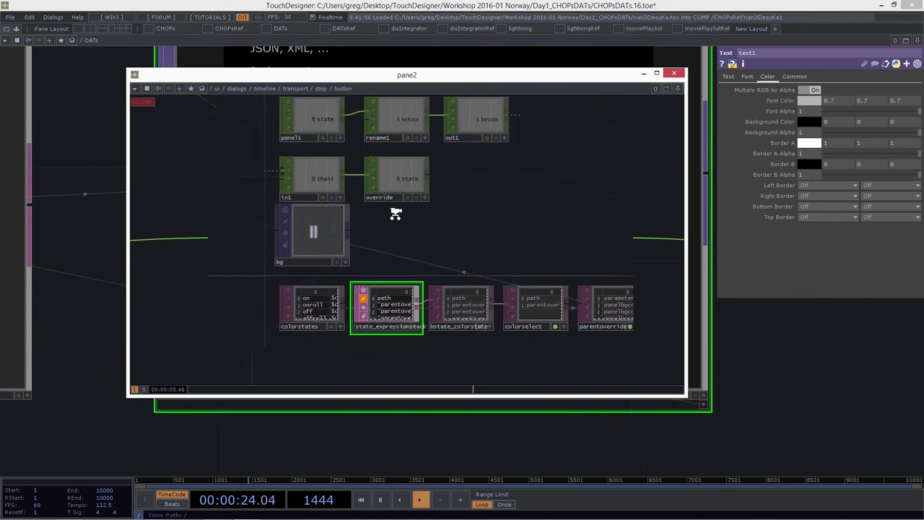
pyautogui.click(256, 264)
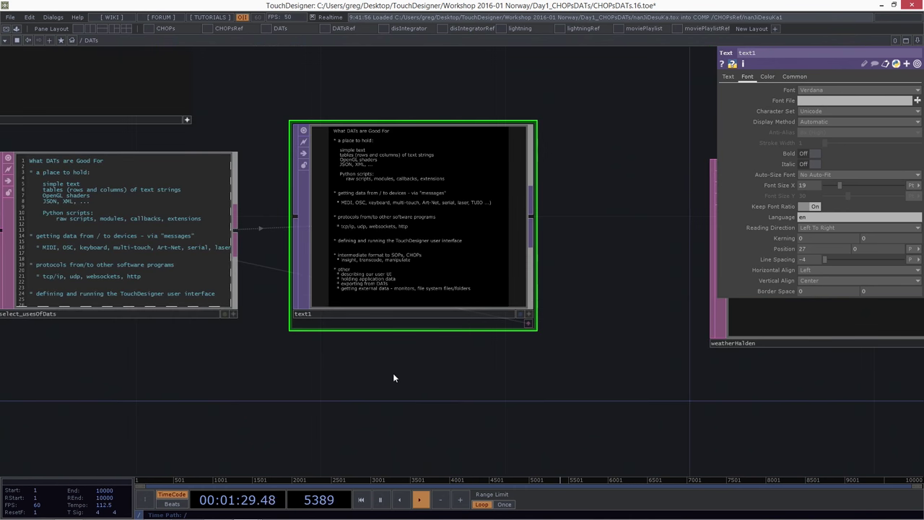
# Add a Monitors DAT in the empty area above web1 in the DATs network.
pyautogui.moveTo(392, 373); pyautogui.dragTo(215, 361)
pyautogui.scroll(-5, 215, 361)
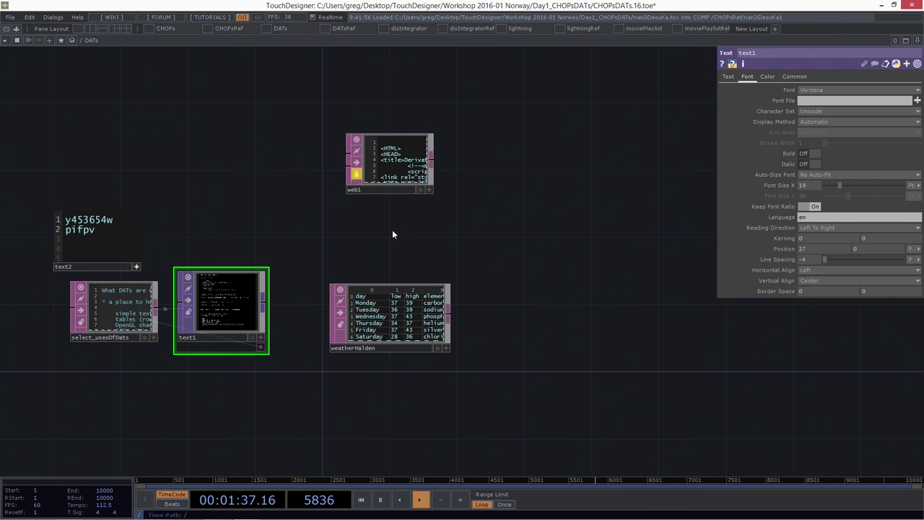
pyautogui.moveTo(392, 233); pyautogui.dragTo(386, 289)
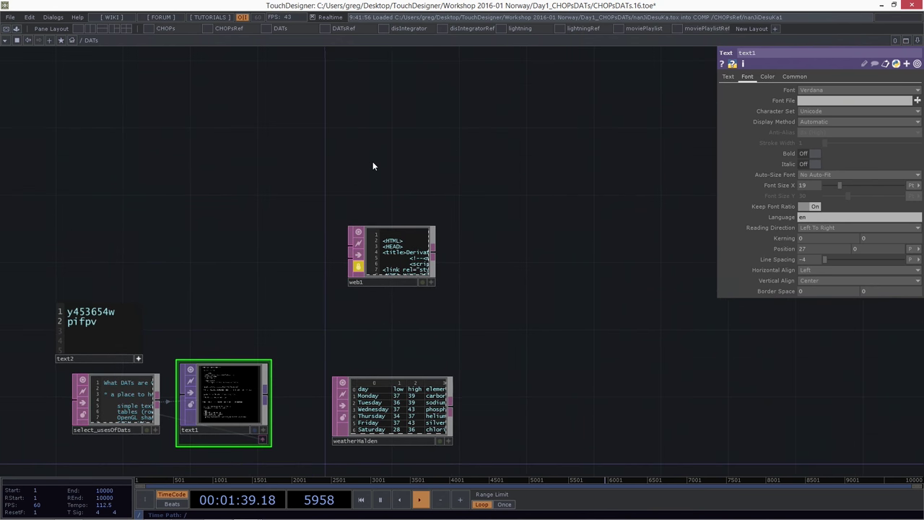
pyautogui.press('Tab')
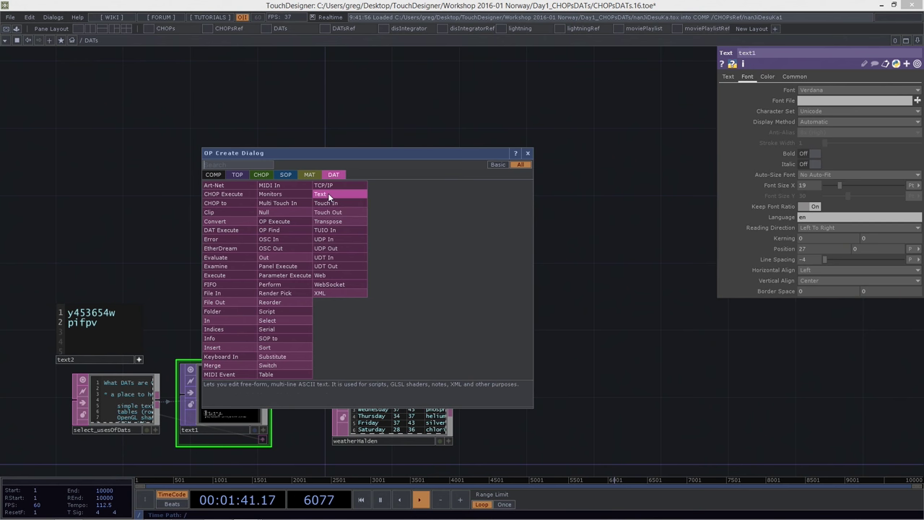
pyautogui.write('mon')
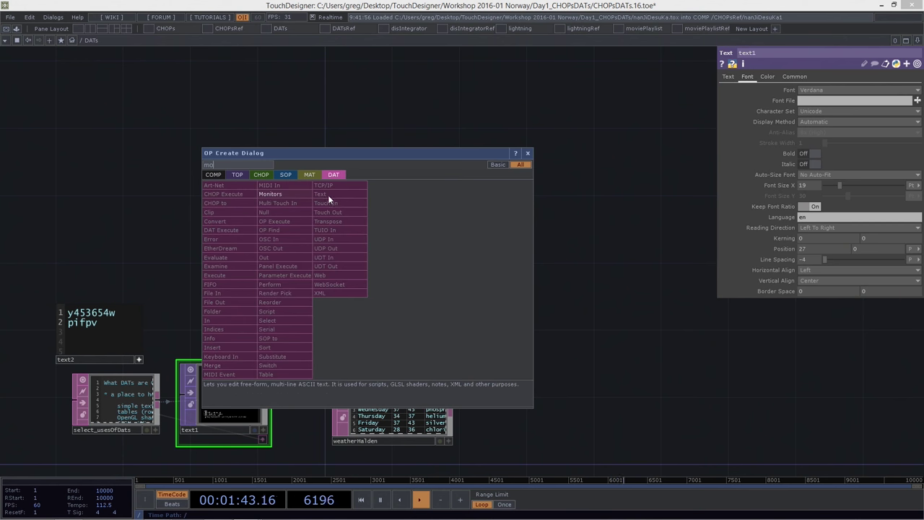
pyautogui.click(284, 194)
pyautogui.click(381, 166)
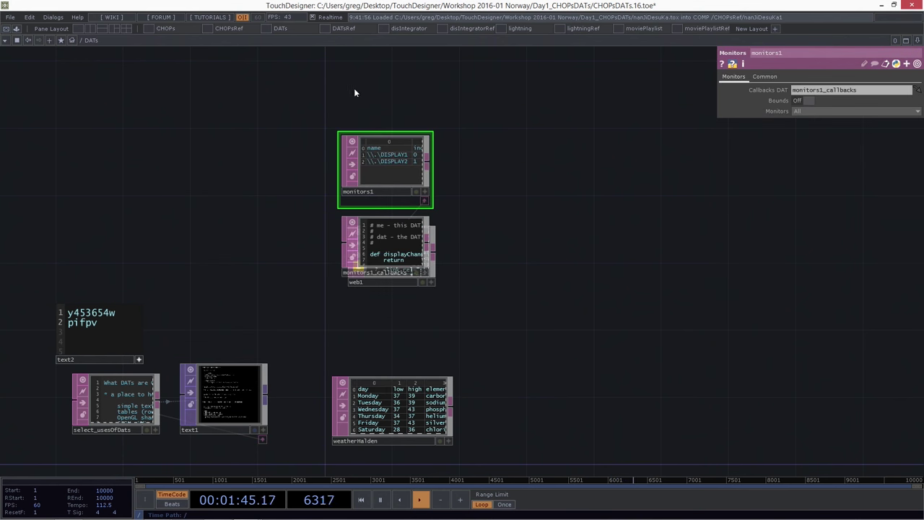
# Turn on the Bounds option of the Monitors DAT and view its display table up close.
pyautogui.scroll(4, 407, 103)
pyautogui.moveTo(481, 105); pyautogui.dragTo(485, 106, button='middle')
pyautogui.moveTo(324, 144); pyautogui.dragTo(396, 105)
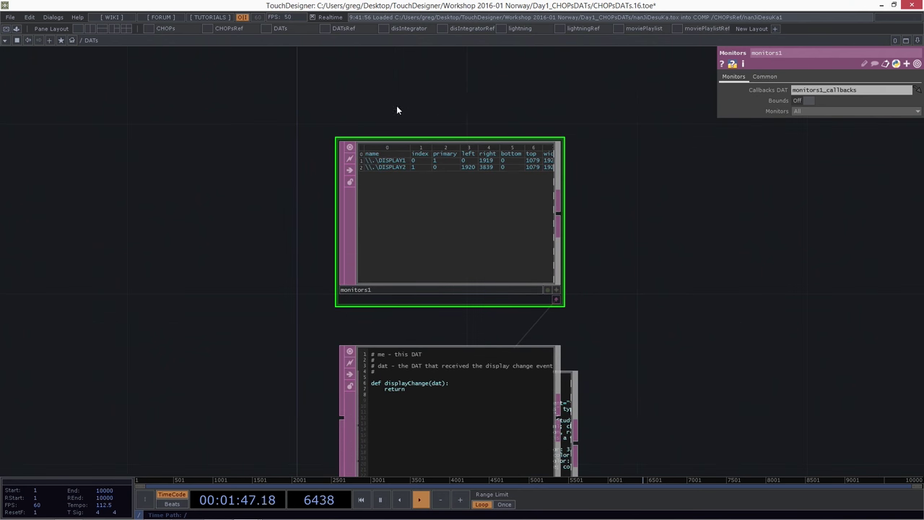
pyautogui.moveTo(464, 100); pyautogui.dragTo(540, 108, button='middle')
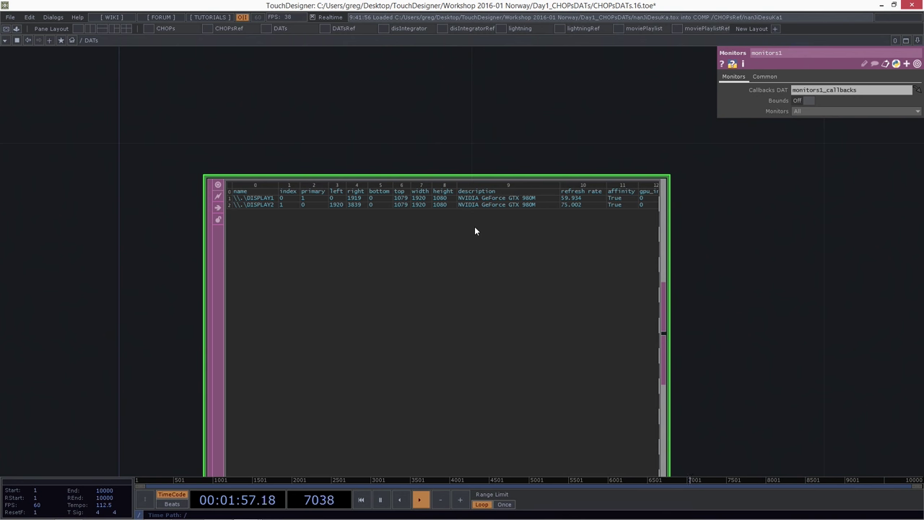
pyautogui.click(808, 100)
pyautogui.scroll(2, 384, 139)
pyautogui.moveTo(402, 136); pyautogui.dragTo(372, 97)
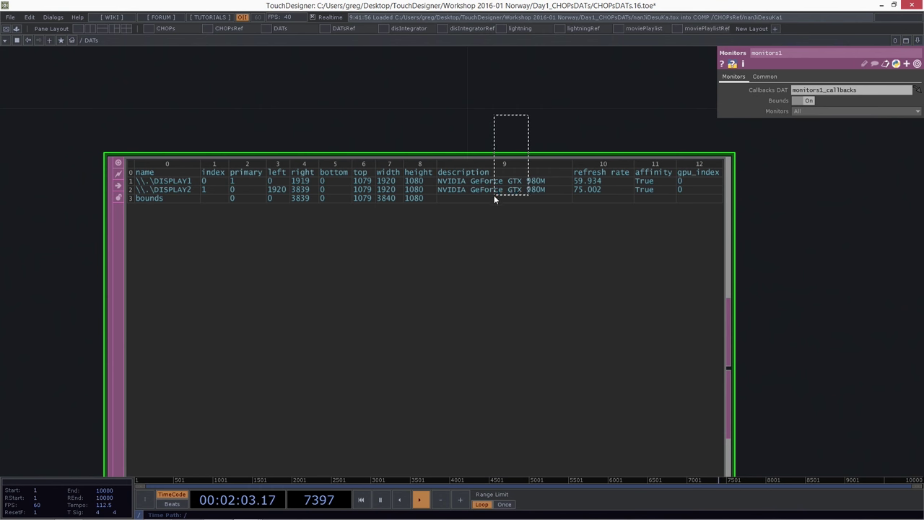
# Move monitors1 together with its docked callbacks DAT to the left, clear of web1.
pyautogui.scroll(-4, 433, 121)
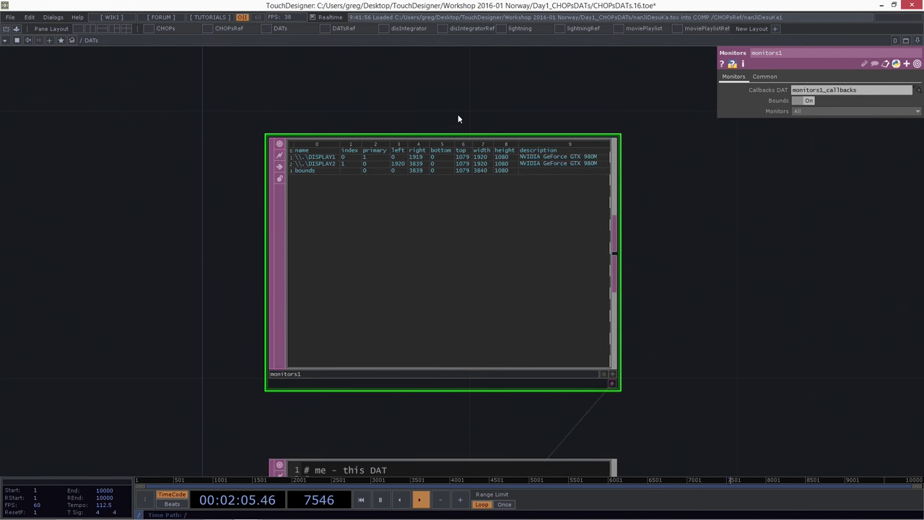
pyautogui.scroll(4, 458, 115)
pyautogui.scroll(-1, 541, 91)
pyautogui.scroll(-1, 541, 91)
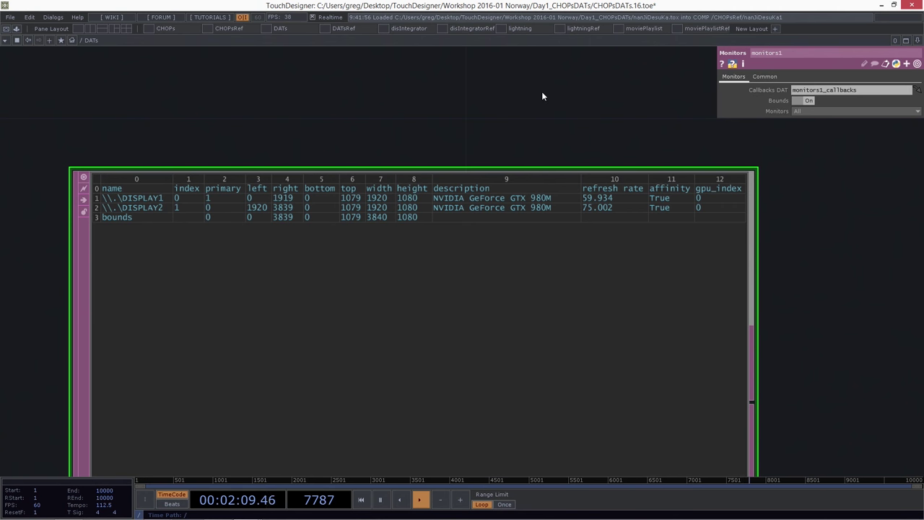
pyautogui.scroll(-5, 547, 110)
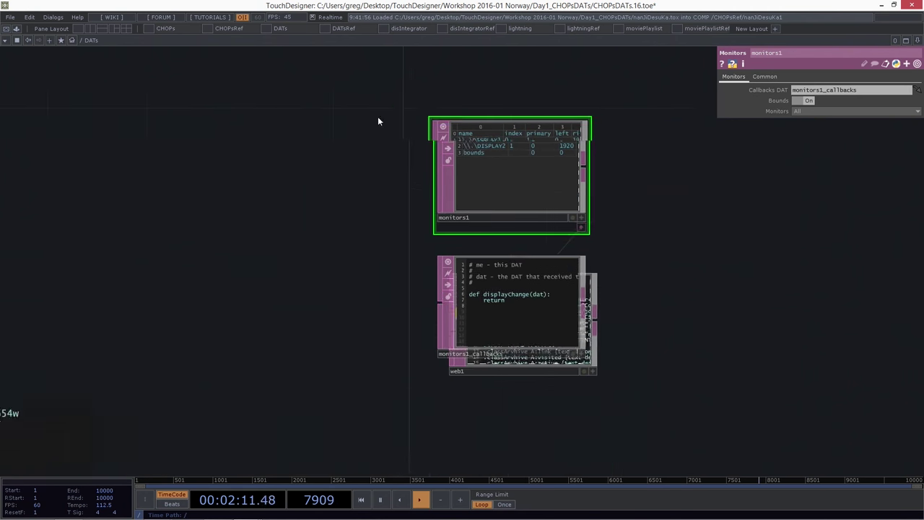
pyautogui.moveTo(514, 183); pyautogui.dragTo(378, 202)
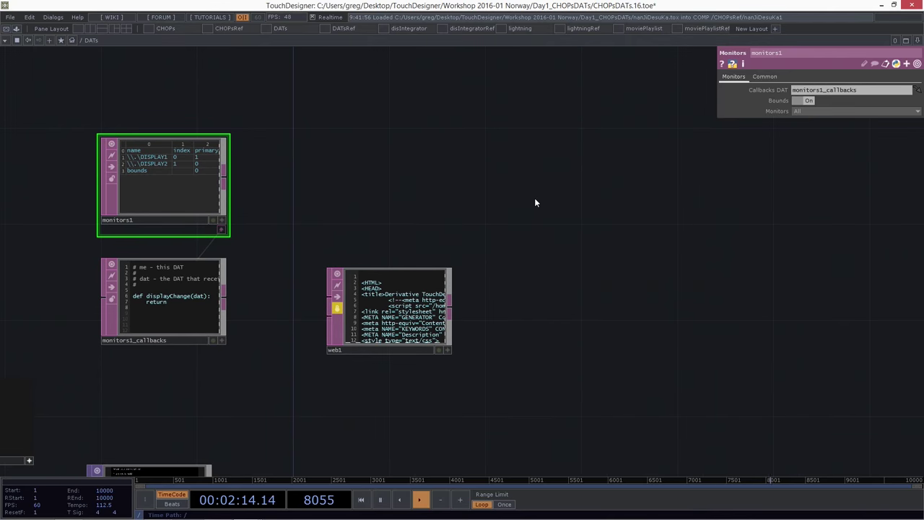
# Add a Ramp TOP in the empty area to the right of web1.
pyautogui.moveTo(610, 179); pyautogui.dragTo(635, 97)
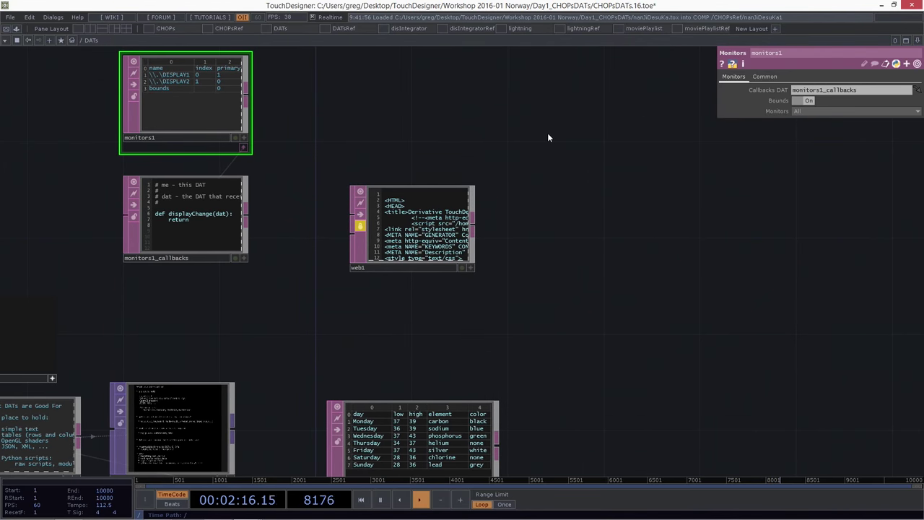
pyautogui.press('Tab')
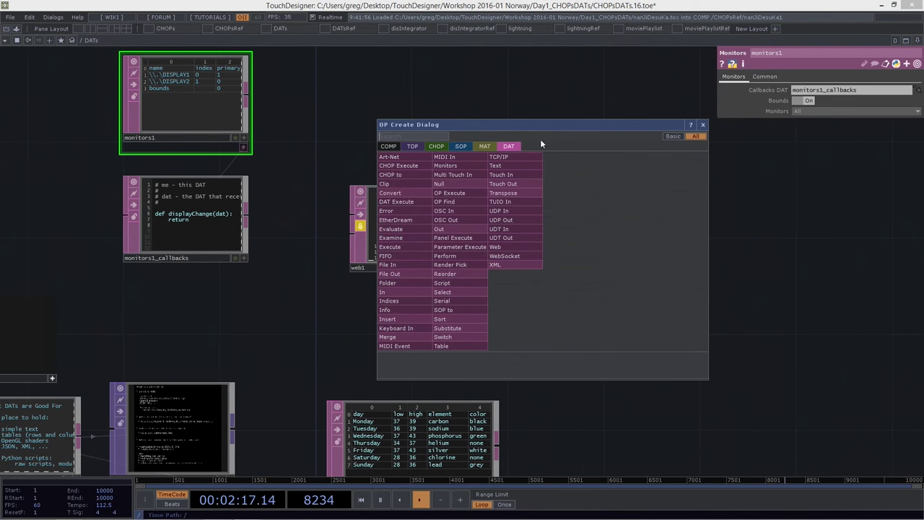
pyautogui.click(415, 148)
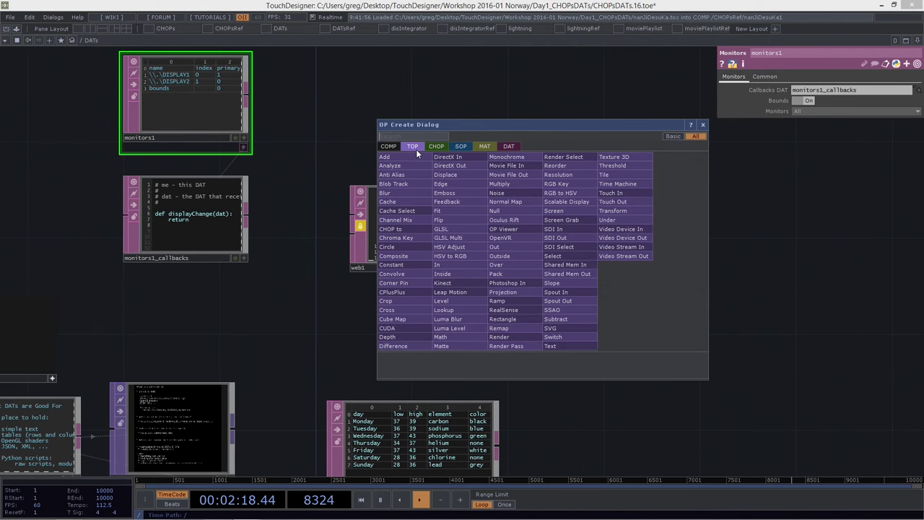
pyautogui.click(493, 302)
pyautogui.click(585, 179)
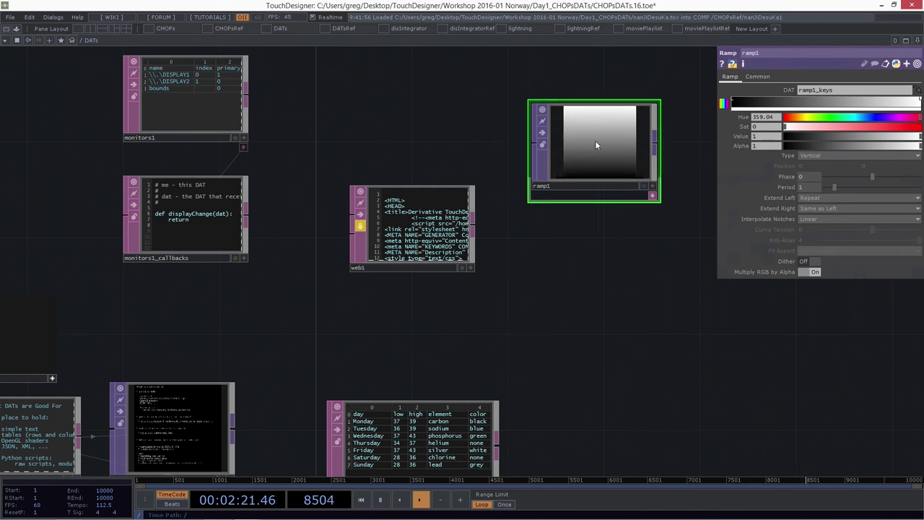
# Collapse and redisplay the Ramp TOP's docked keys table, and select both the ramp and the table.
pyautogui.click(653, 197)
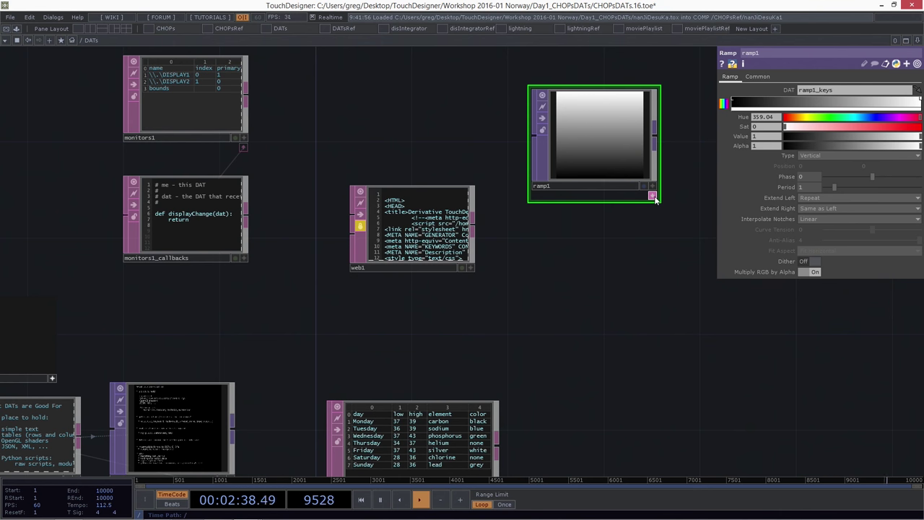
pyautogui.click(653, 197)
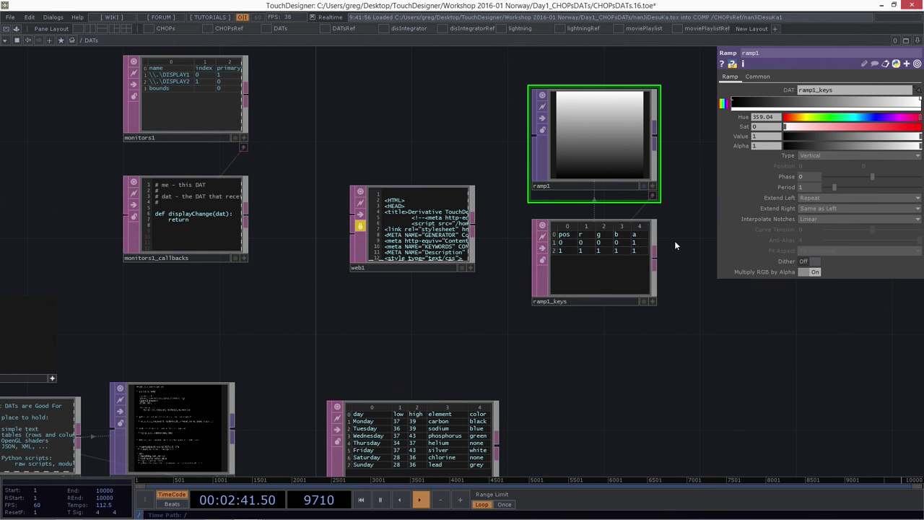
pyautogui.scroll(1, 703, 241)
pyautogui.scroll(2, 513, 307)
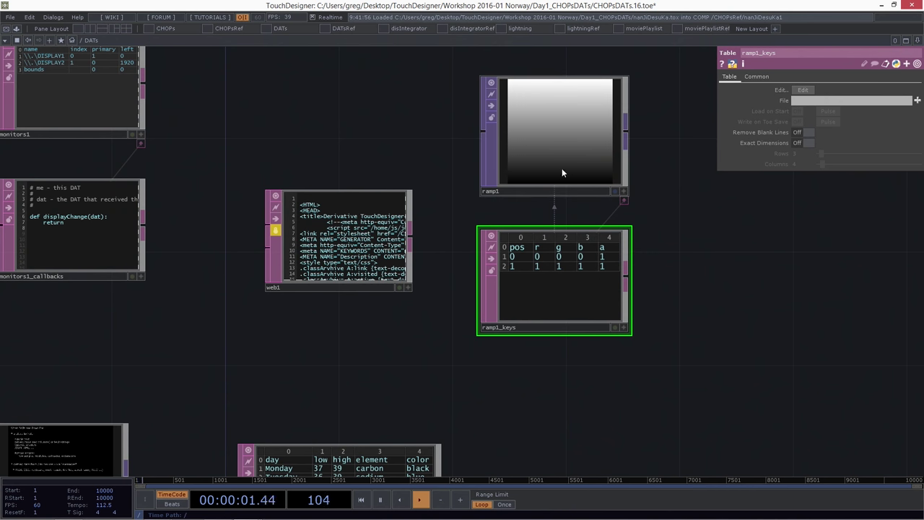
pyautogui.moveTo(418, 93); pyautogui.dragTo(445, 74)
pyautogui.moveTo(528, 179); pyautogui.dragTo(531, 186)
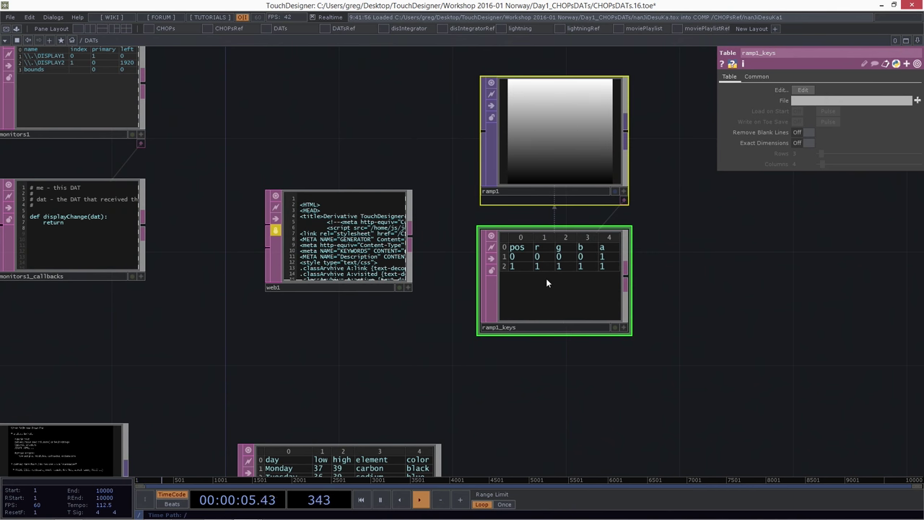
# Activate the viewers of ramp1 and ramp1_keys and set the g value of the first key row to 1.
pyautogui.scroll(1, 669, 249)
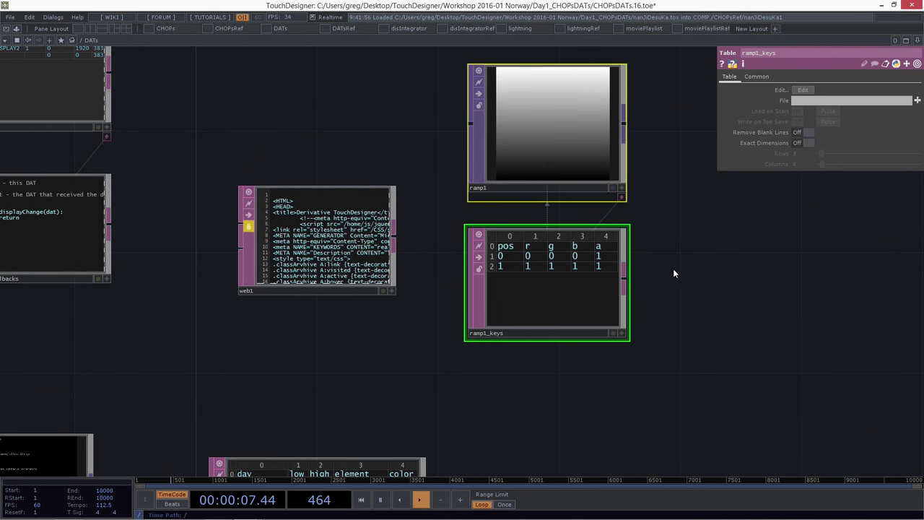
pyautogui.click(621, 333)
pyautogui.click(545, 256)
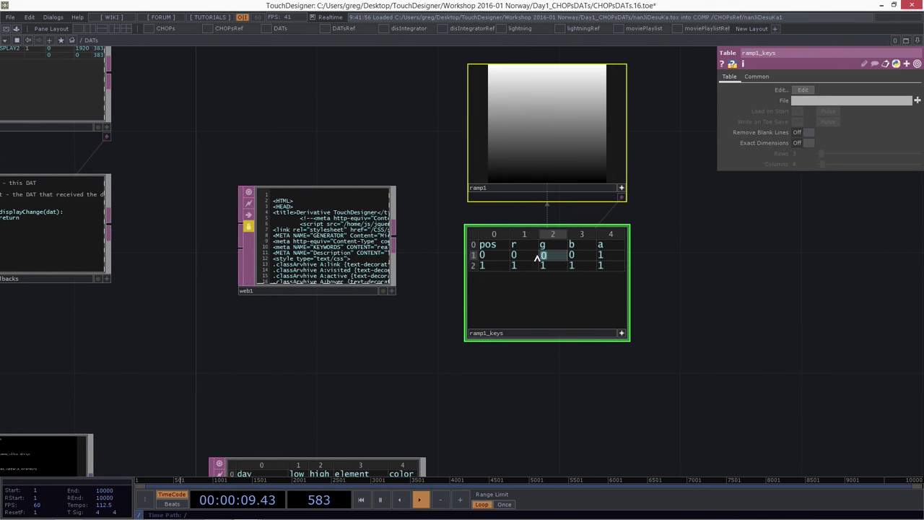
pyautogui.write('1')
pyautogui.press('Return')
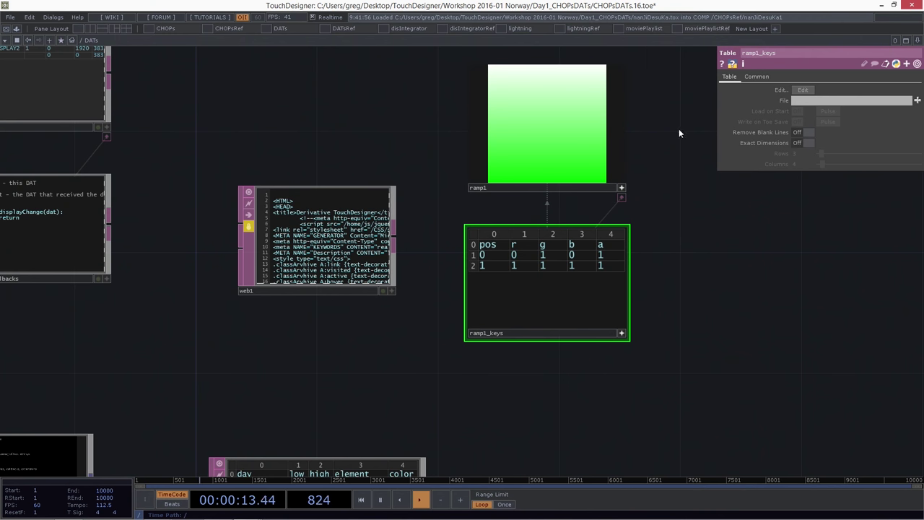
# Add two keys to ramp1's gradient at about 0.54 and 0.71, and collapse its docked keys table.
pyautogui.click(626, 130)
pyautogui.click(833, 104)
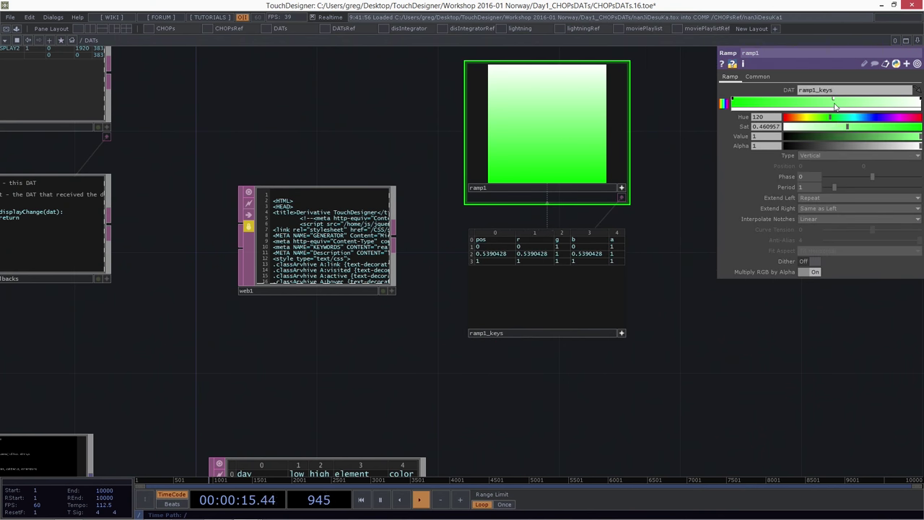
pyautogui.click(865, 101)
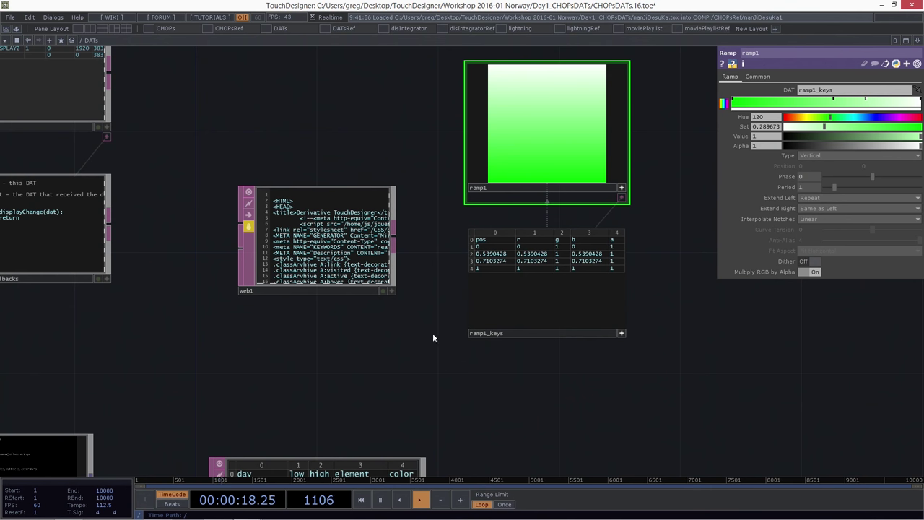
pyautogui.scroll(1, 435, 325)
pyautogui.scroll(1, 433, 308)
pyautogui.scroll(-1, 429, 309)
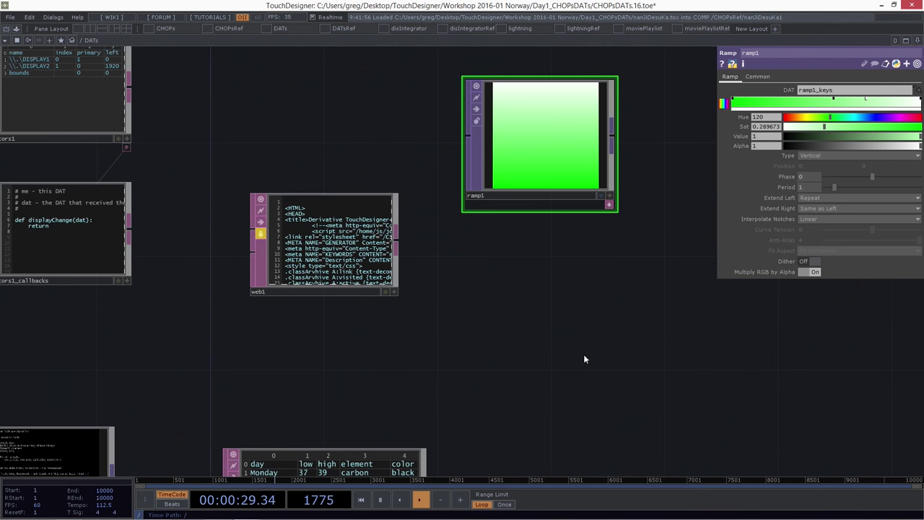
# Undock select_usesOfDats from text1 and move it farther left of text1.
pyautogui.moveTo(585, 307); pyautogui.dragTo(608, 213)
pyautogui.scroll(-4, 402, 237)
pyautogui.scroll(5, 361, 223)
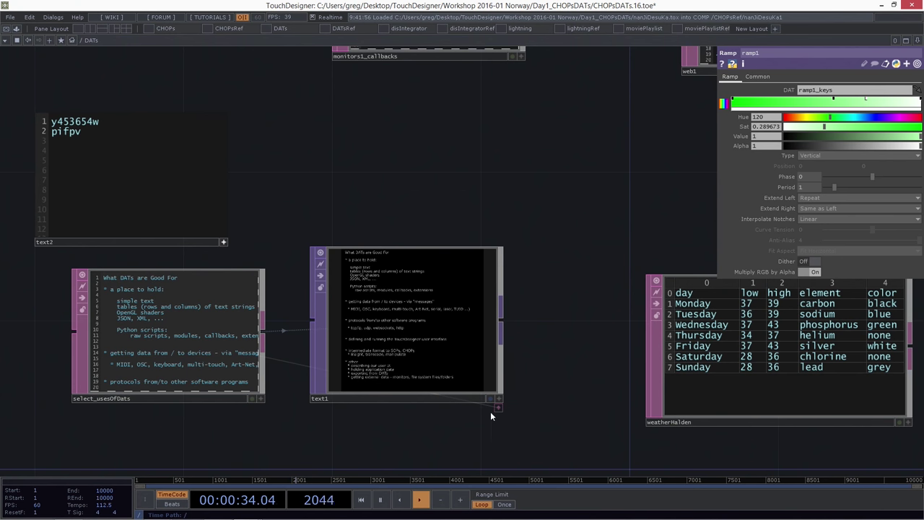
pyautogui.rightClick(163, 330)
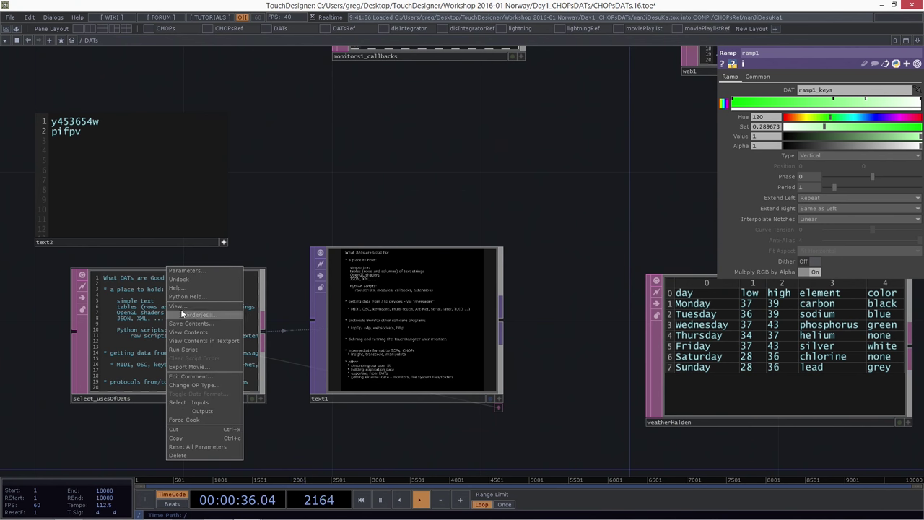
pyautogui.click(199, 280)
pyautogui.moveTo(194, 336); pyautogui.dragTo(122, 367)
pyautogui.moveTo(247, 283); pyautogui.dragTo(366, 187)
pyautogui.moveTo(256, 240); pyautogui.dragTo(279, 224)
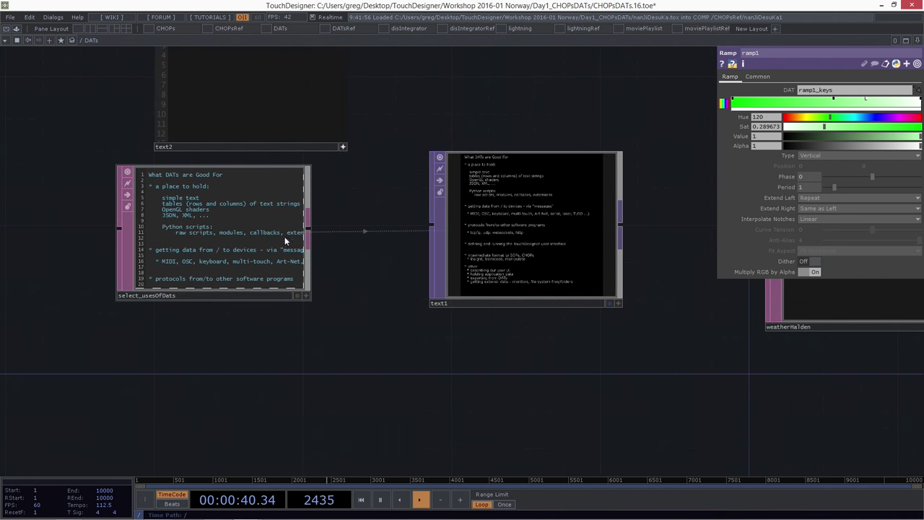
# Inspect the parameters of select_usesOfDats and the DAT reference in text1's Text parameters.
pyautogui.click(224, 218)
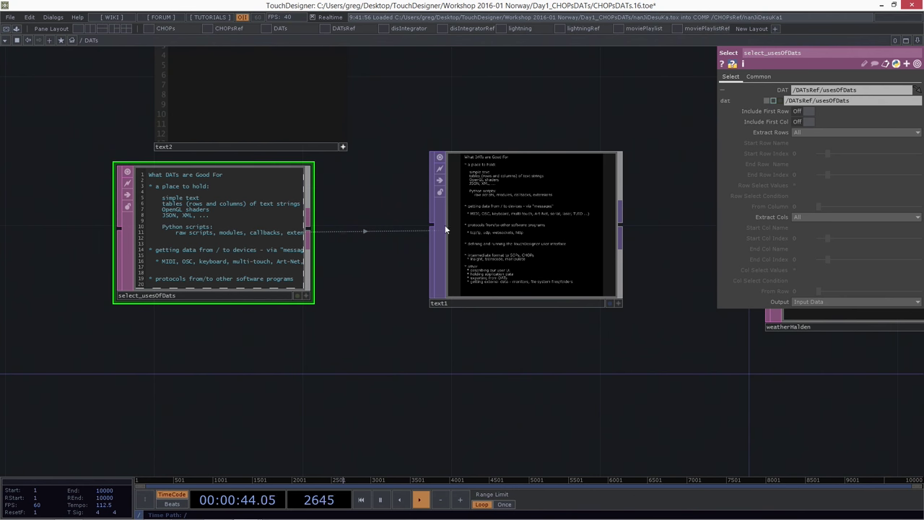
pyautogui.click(530, 179)
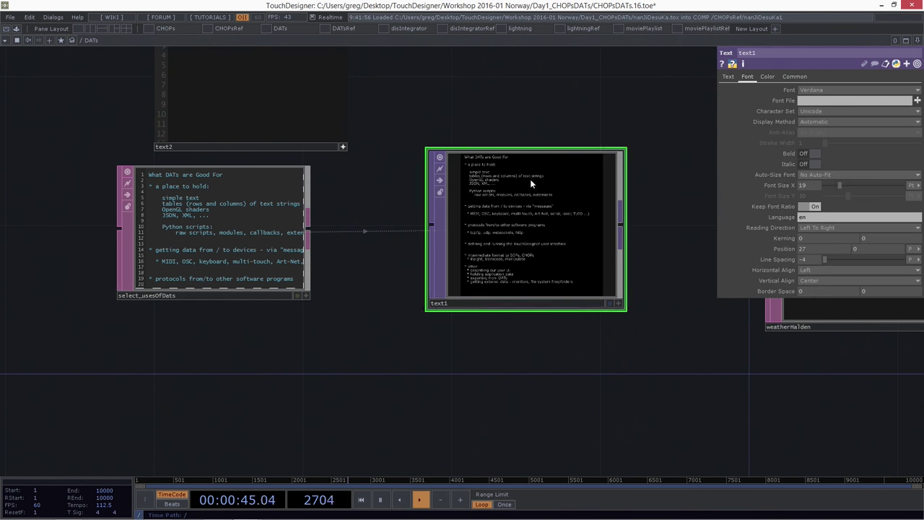
pyautogui.click(729, 77)
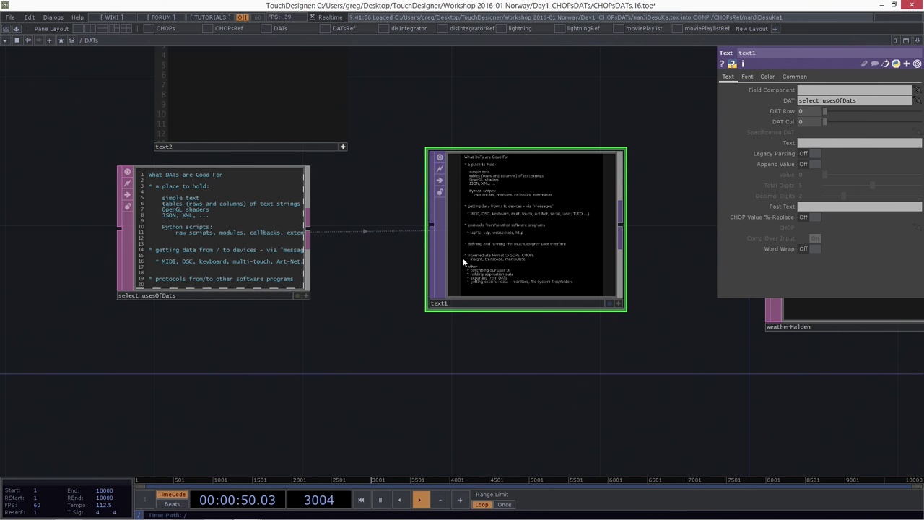
# Move select_usesOfDats down and back up, and dock it to text1.
pyautogui.moveTo(288, 232); pyautogui.dragTo(288, 270)
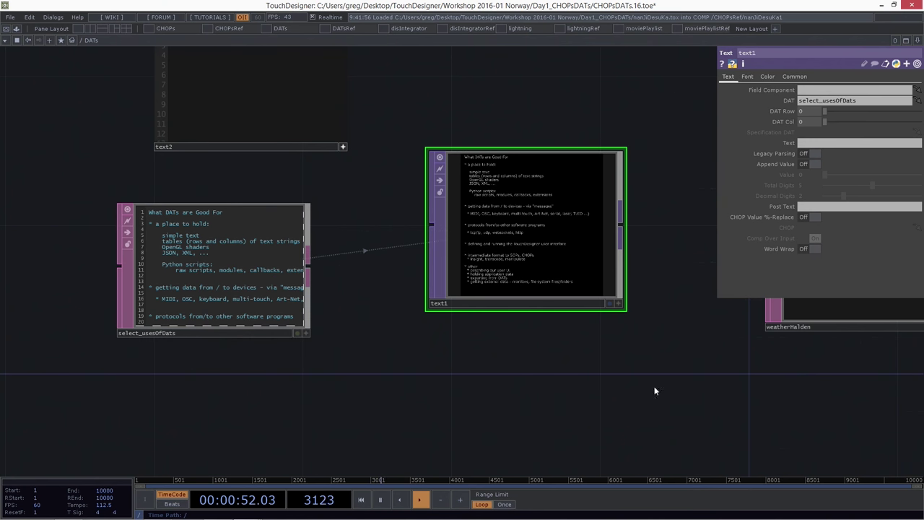
pyautogui.moveTo(256, 273); pyautogui.dragTo(251, 232)
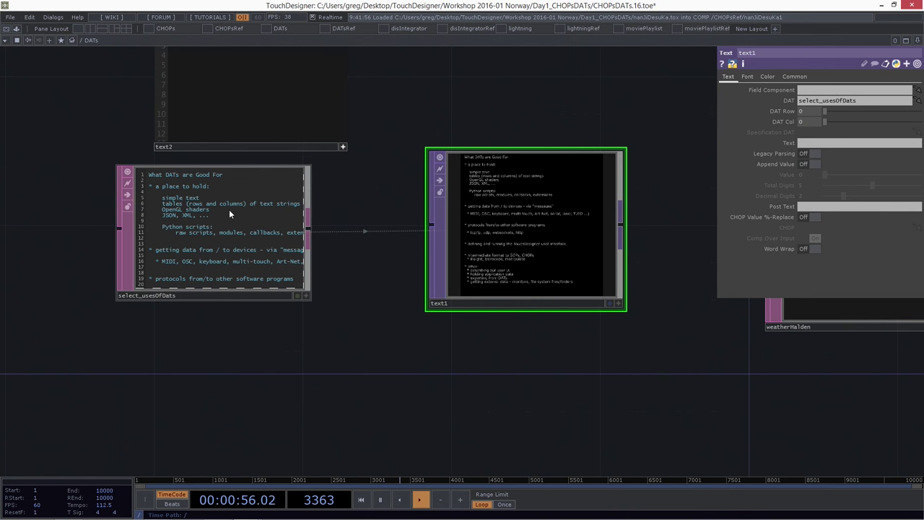
pyautogui.rightClick(227, 214)
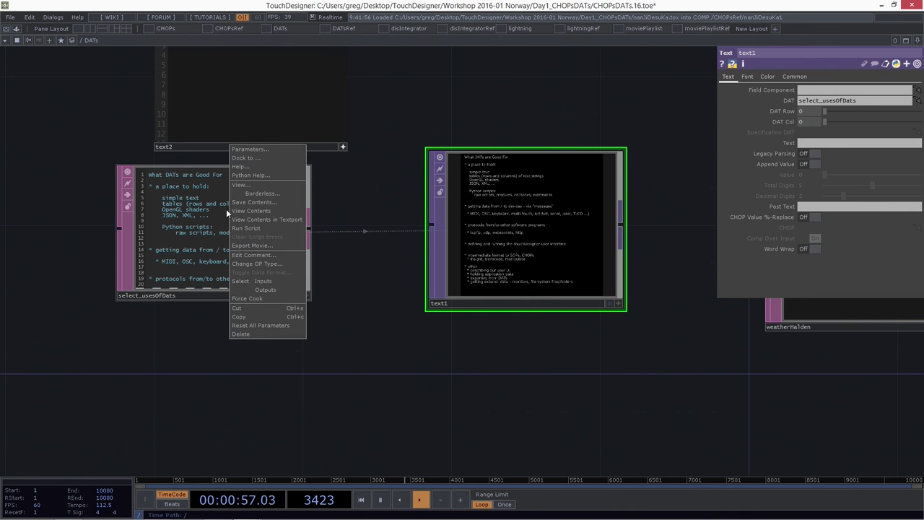
pyautogui.click(246, 159)
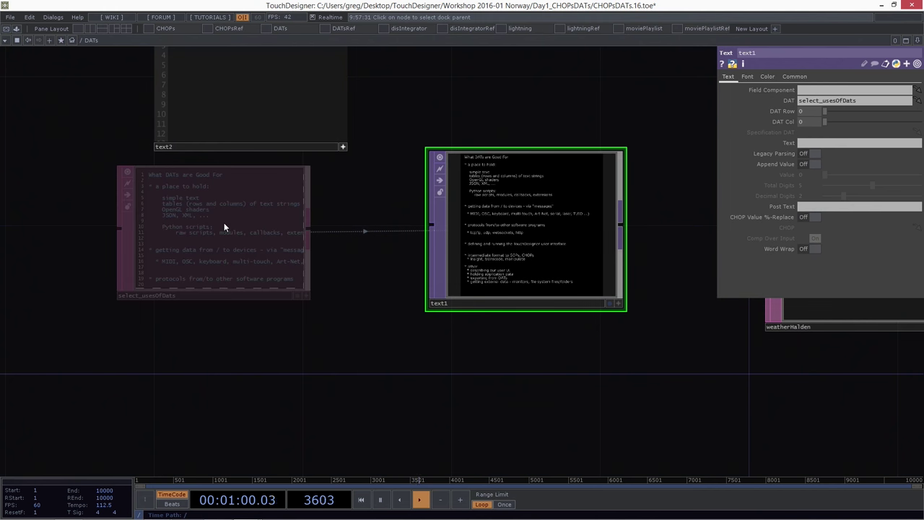
pyautogui.click(532, 224)
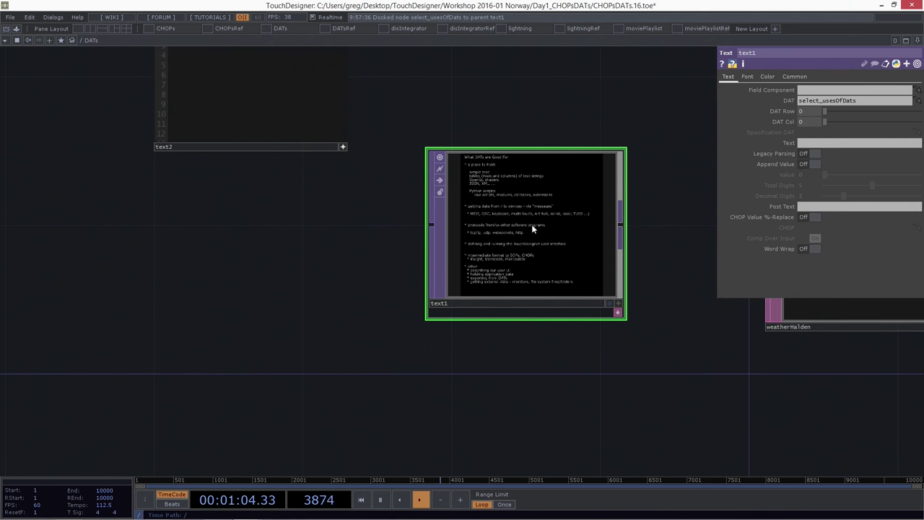
# Expand text1's docked DAT to move both nodes slightly down and left together, and collapse the docked DAT again.
pyautogui.click(618, 313)
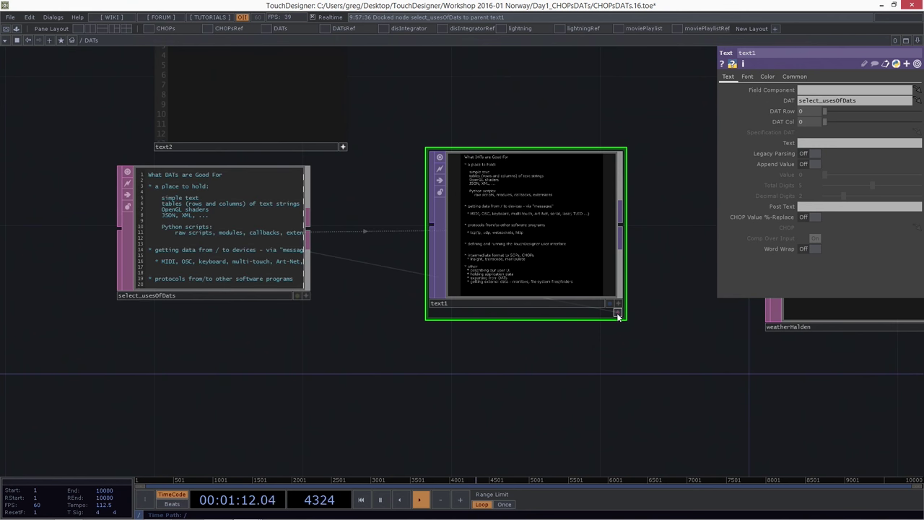
pyautogui.moveTo(527, 240); pyautogui.dragTo(466, 231)
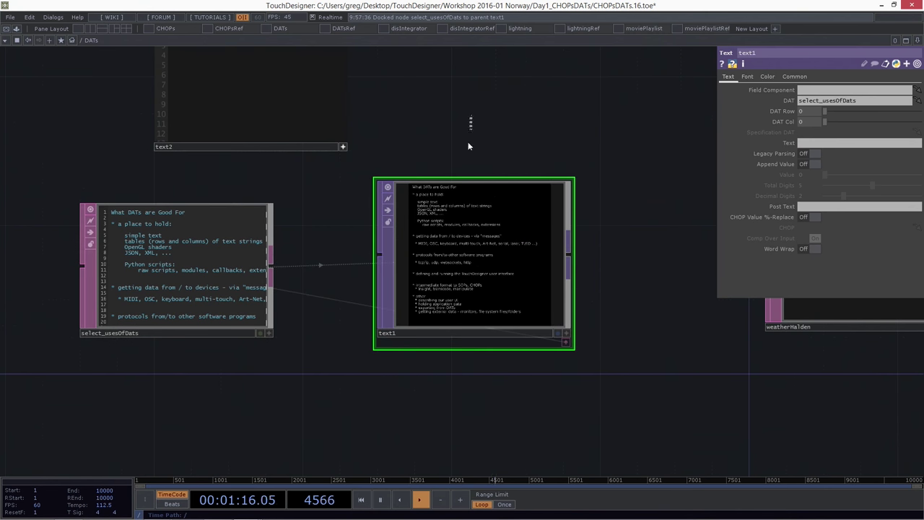
pyautogui.click(566, 343)
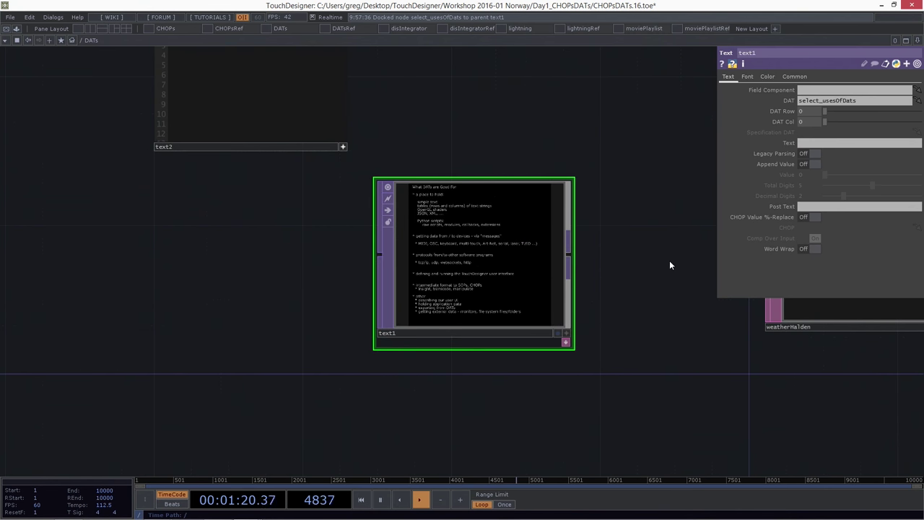
# Duplicate text1 with its docked DAT, place the copy below it, and expand and collapse the copy's docked DAT.
pyautogui.hotkey('ctrl', 'c')
pyautogui.hotkey('ctrl', 'v')
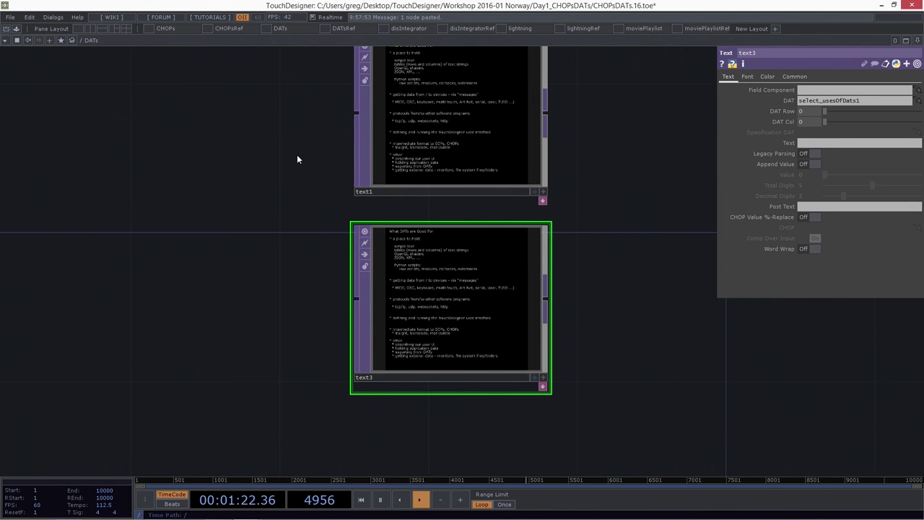
pyautogui.click(363, 144)
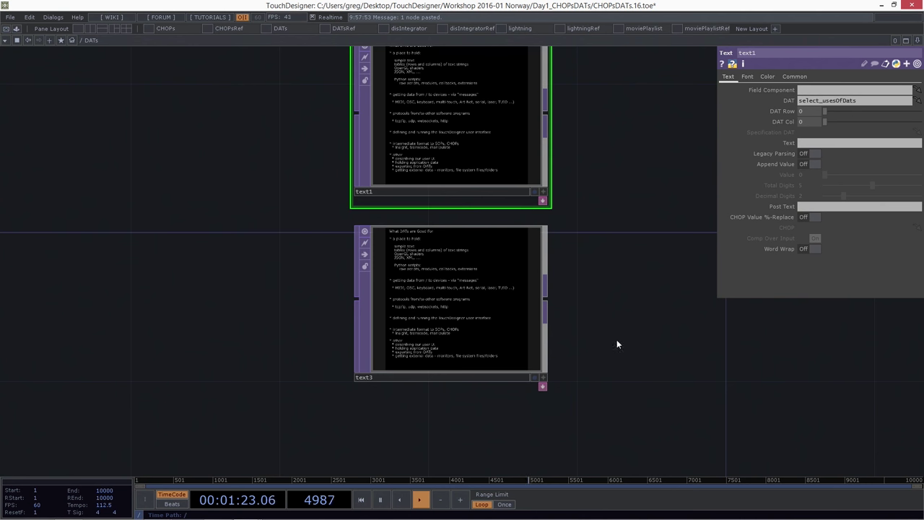
pyautogui.click(543, 387)
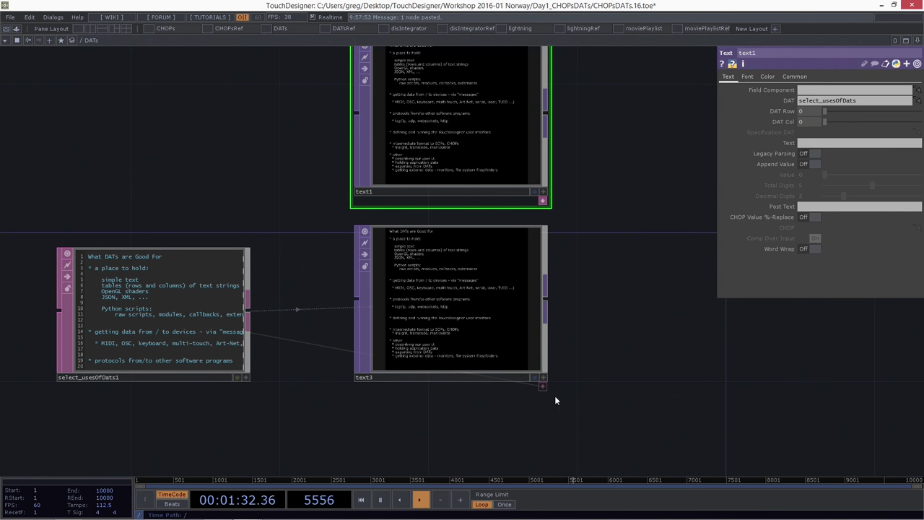
pyautogui.click(543, 387)
# Select the web1 DAT and turn off its lock flag.
pyautogui.moveTo(596, 306); pyautogui.dragTo(603, 367)
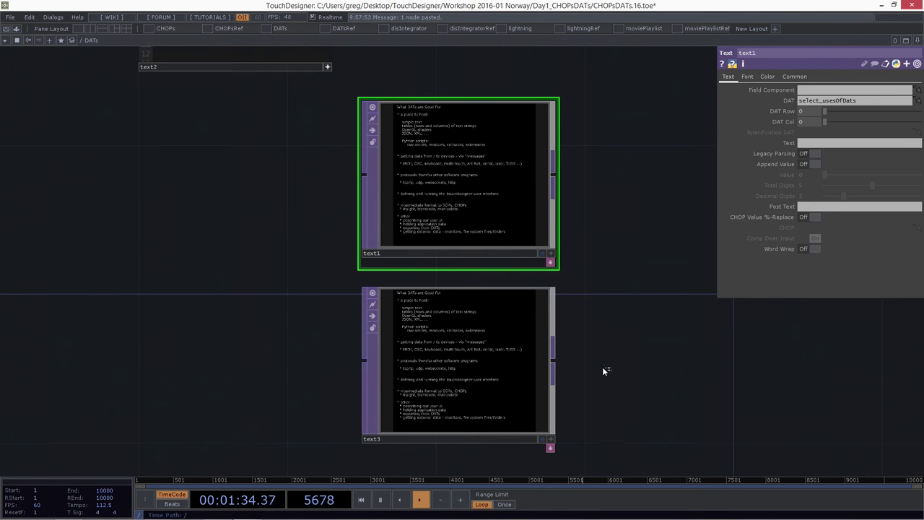
pyautogui.click(547, 370)
pyautogui.moveTo(575, 365); pyautogui.dragTo(538, 395, button='middle')
pyautogui.moveTo(566, 368); pyautogui.dragTo(247, 405)
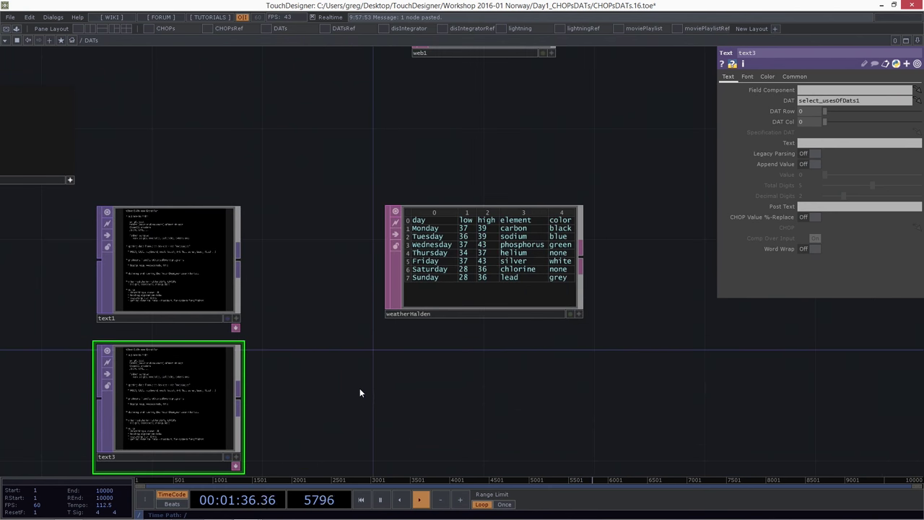
pyautogui.scroll(-2, 289, 419)
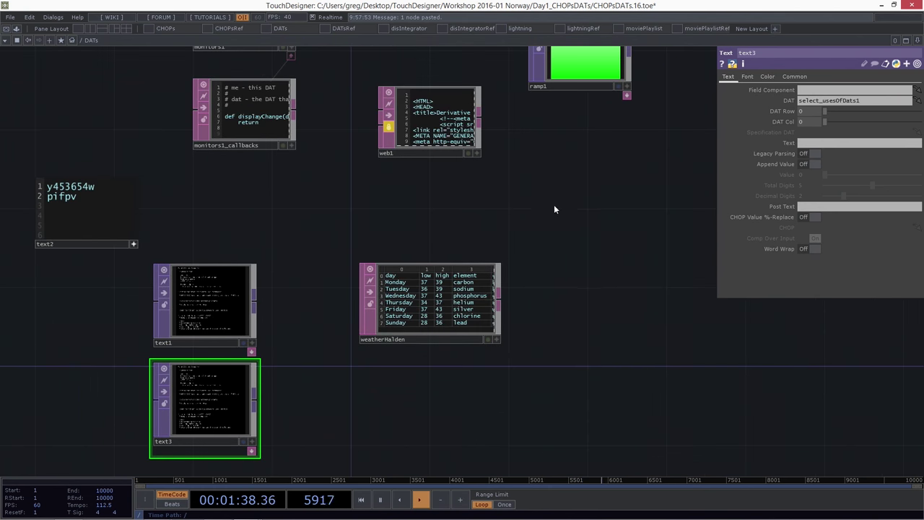
pyautogui.moveTo(554, 210); pyautogui.dragTo(561, 322)
pyautogui.click(430, 243)
pyautogui.scroll(5, 430, 244)
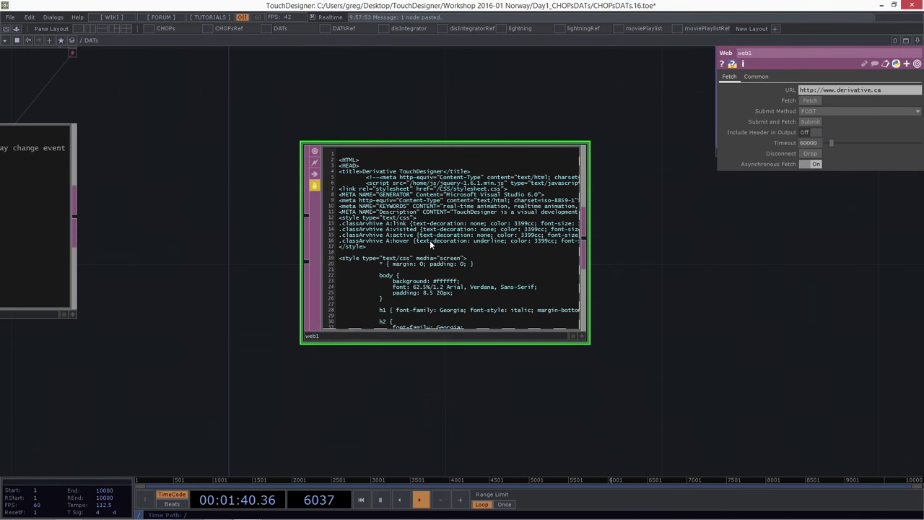
pyautogui.scroll(3, 255, 249)
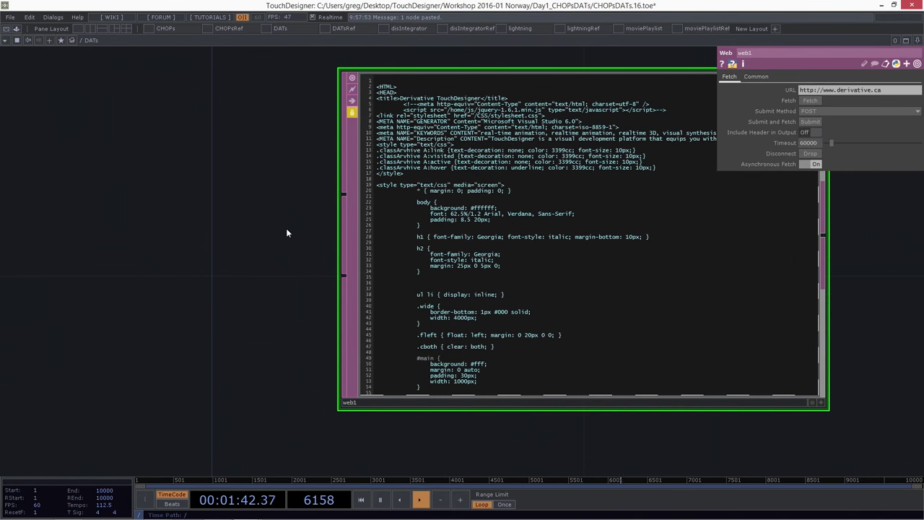
pyautogui.click(352, 113)
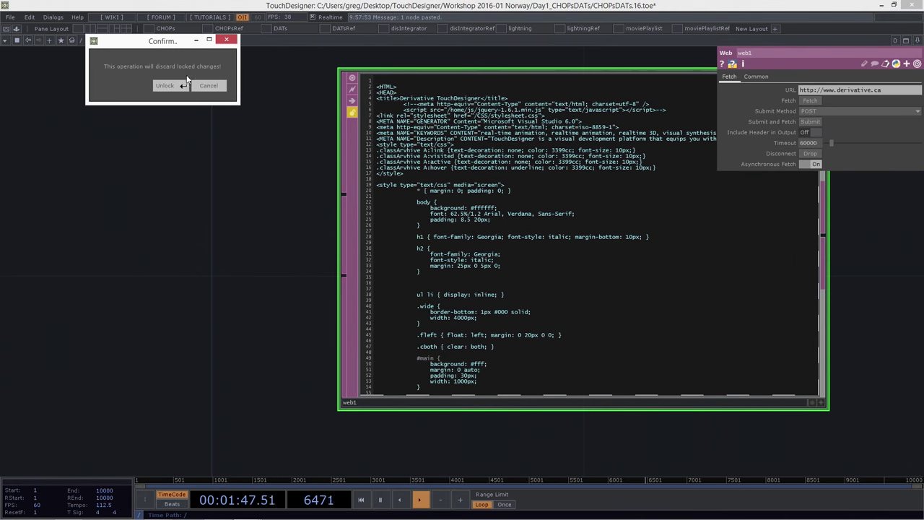
pyautogui.click(176, 84)
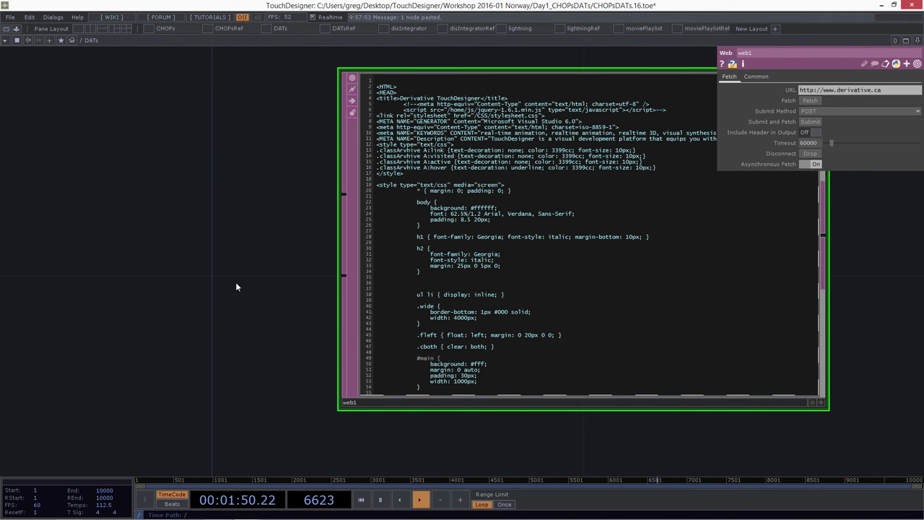
# Add a Phong MAT to the right of ramp1 and shift it slightly right and up.
pyautogui.scroll(3, 337, 250)
pyautogui.scroll(-3, 297, 244)
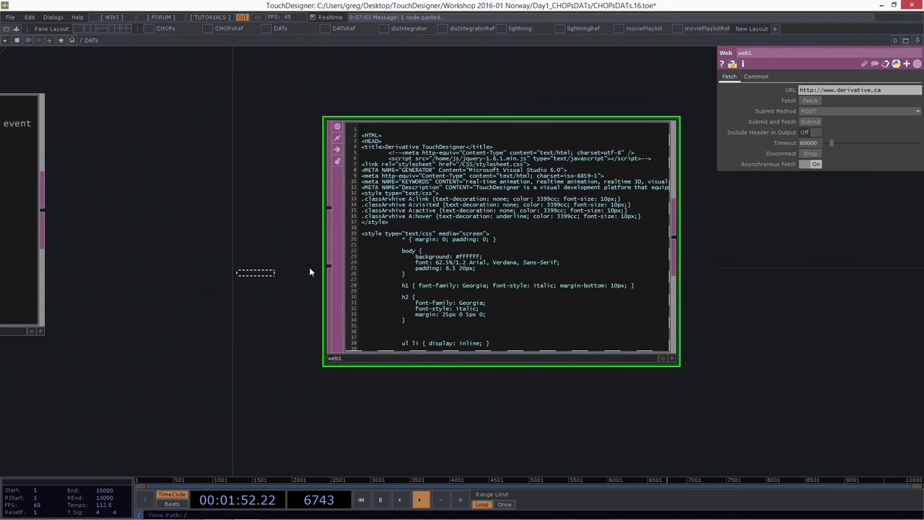
pyautogui.scroll(-3, 468, 300)
pyautogui.scroll(4, 466, 325)
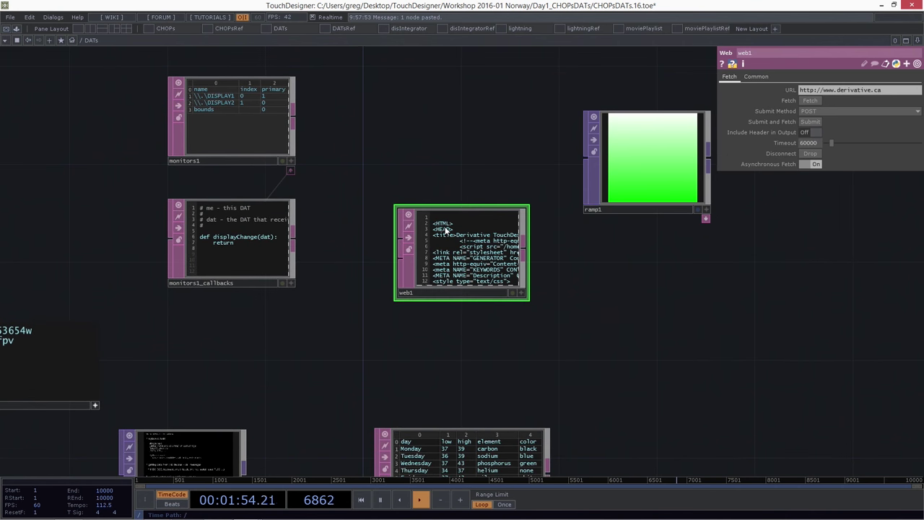
pyautogui.moveTo(471, 343); pyautogui.dragTo(473, 255)
pyautogui.moveTo(425, 263); pyautogui.dragTo(359, 273, button='middle')
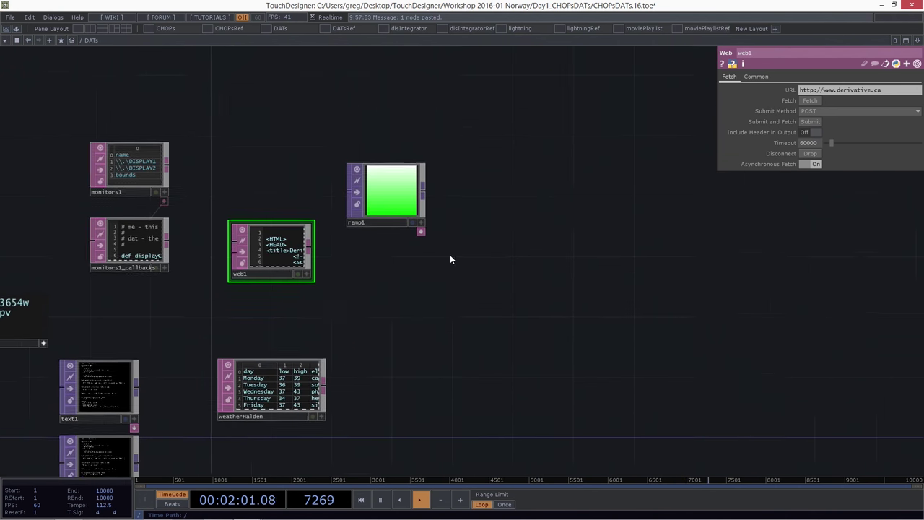
pyautogui.moveTo(450, 256); pyautogui.dragTo(431, 262)
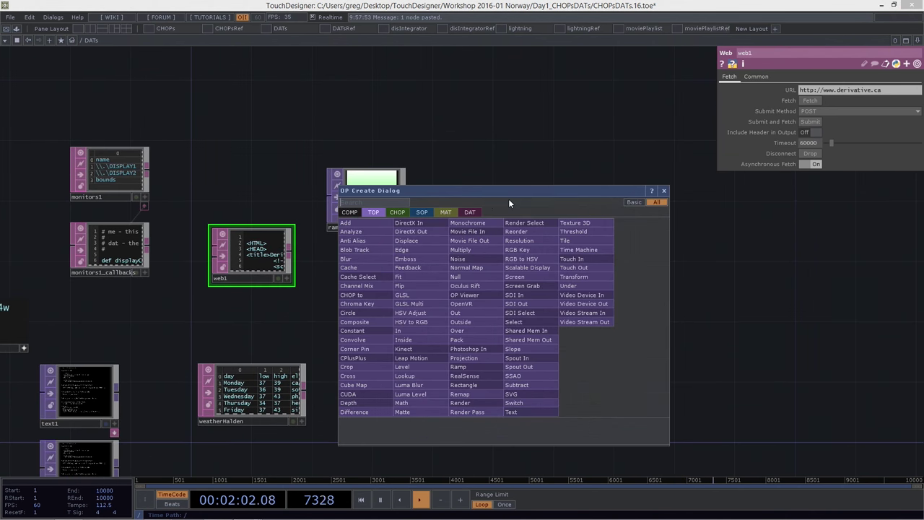
pyautogui.click(452, 212)
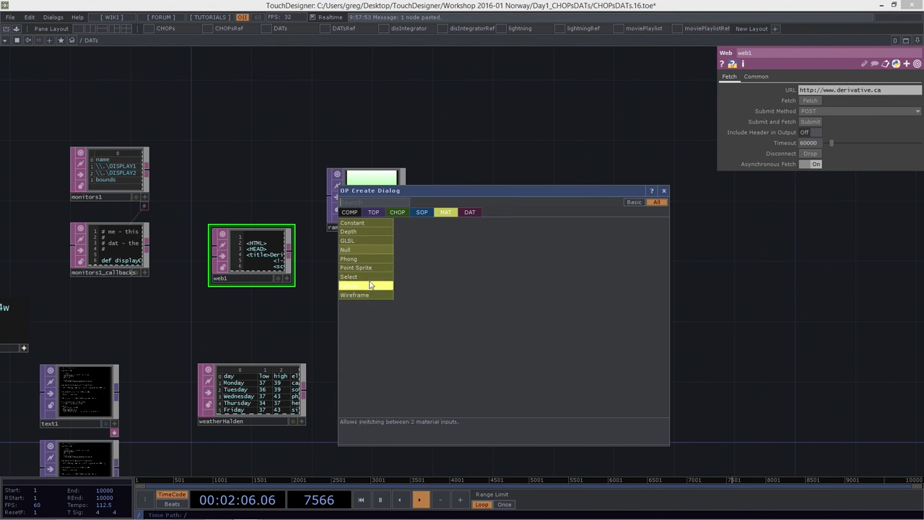
pyautogui.click(354, 258)
pyautogui.click(504, 204)
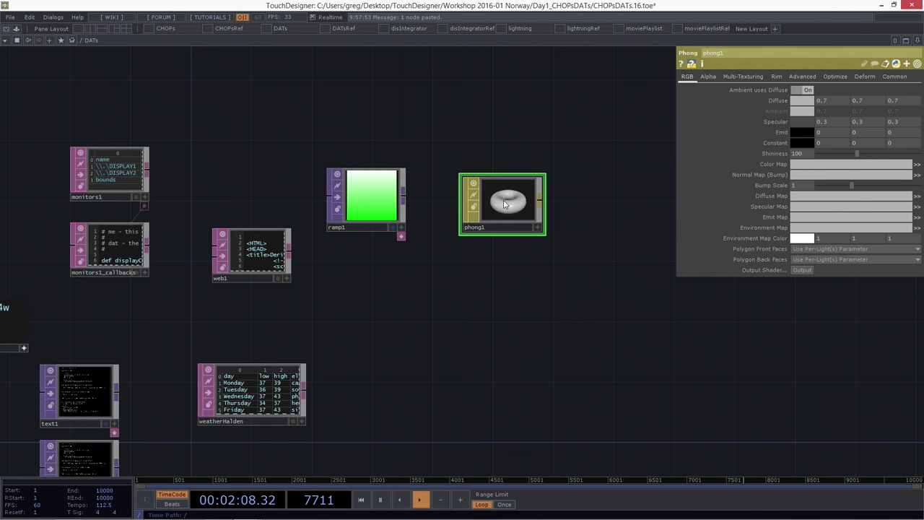
pyautogui.moveTo(504, 204); pyautogui.dragTo(519, 204)
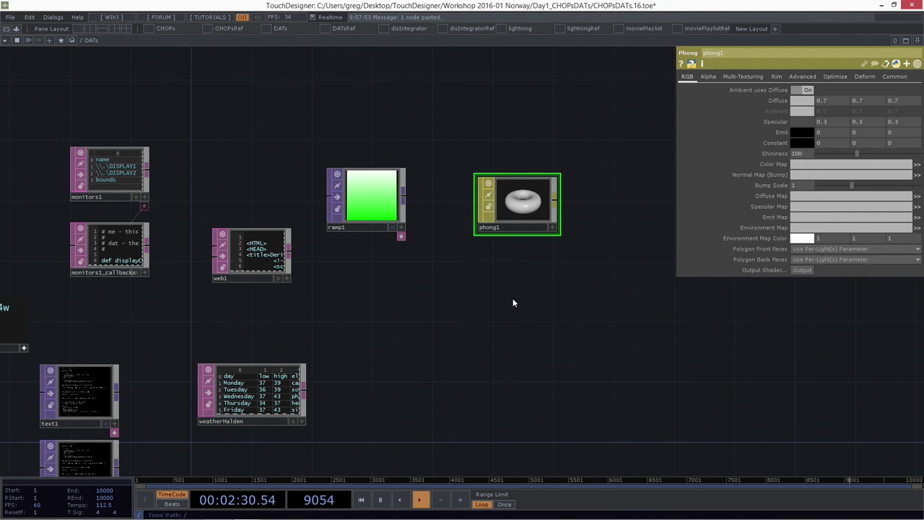
pyautogui.moveTo(503, 206); pyautogui.dragTo(503, 192)
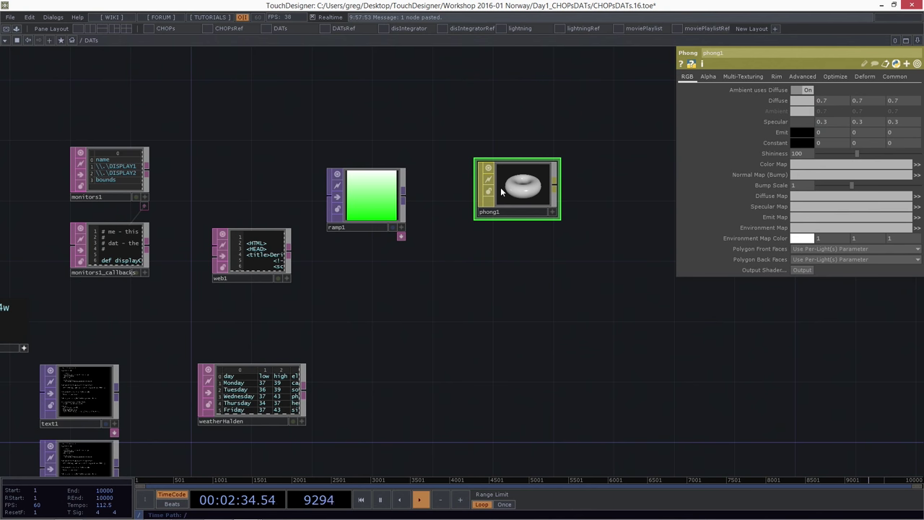
# Activate the viewer of web1 and look through the HTML source it holds.
pyautogui.moveTo(306, 298); pyautogui.dragTo(395, 281, button='middle')
pyautogui.moveTo(317, 324); pyautogui.dragTo(501, 319)
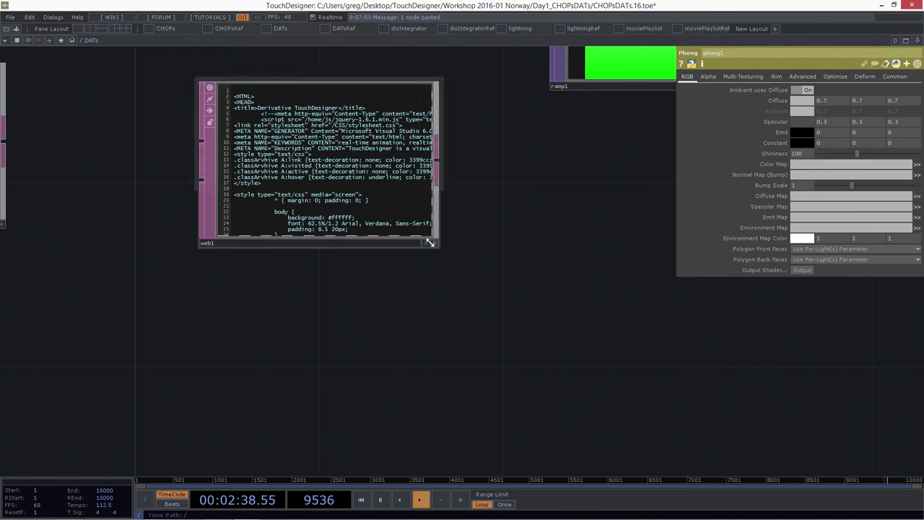
pyautogui.moveTo(491, 201); pyautogui.dragTo(383, 185, button='right')
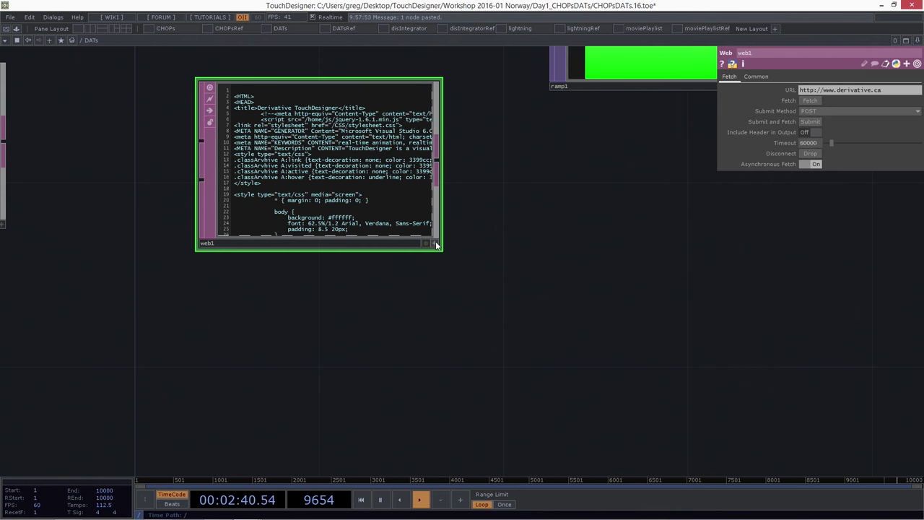
pyautogui.click(434, 243)
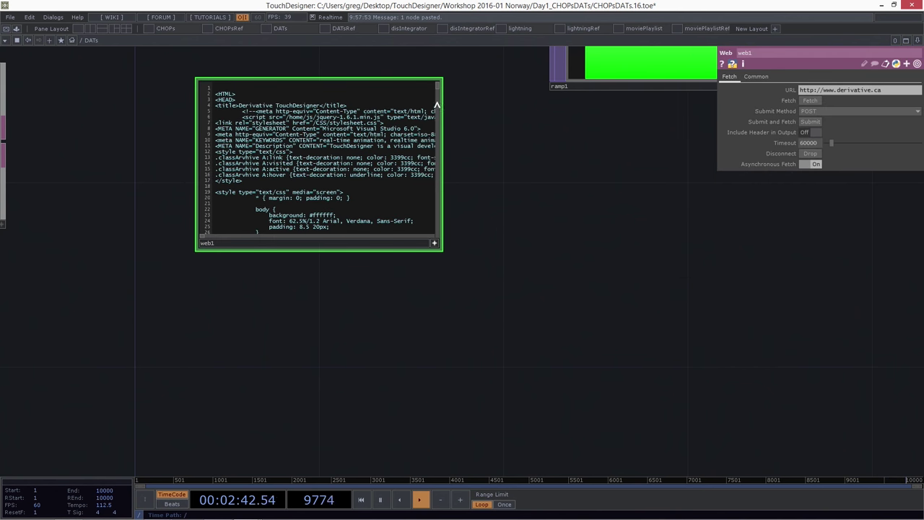
pyautogui.moveTo(438, 84); pyautogui.dragTo(437, 90)
pyautogui.scroll(-20, 436, 91)
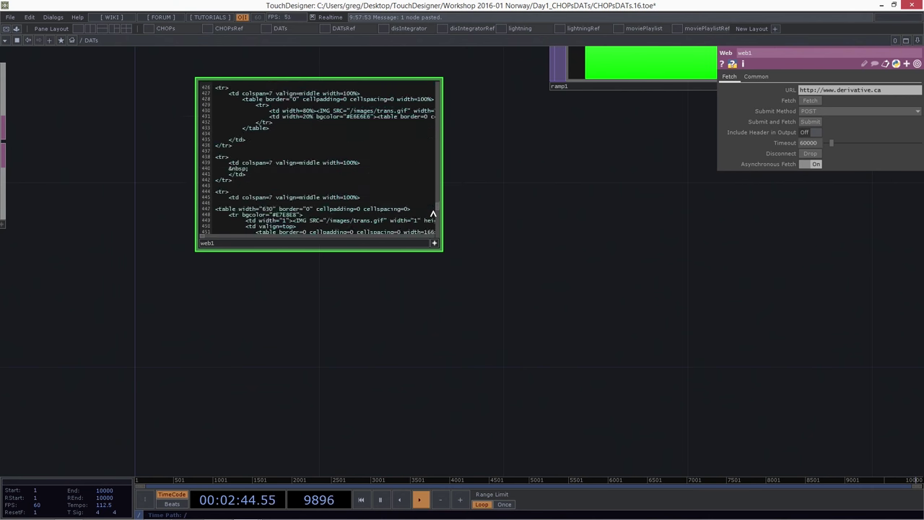
pyautogui.scroll(-15, 396, 150)
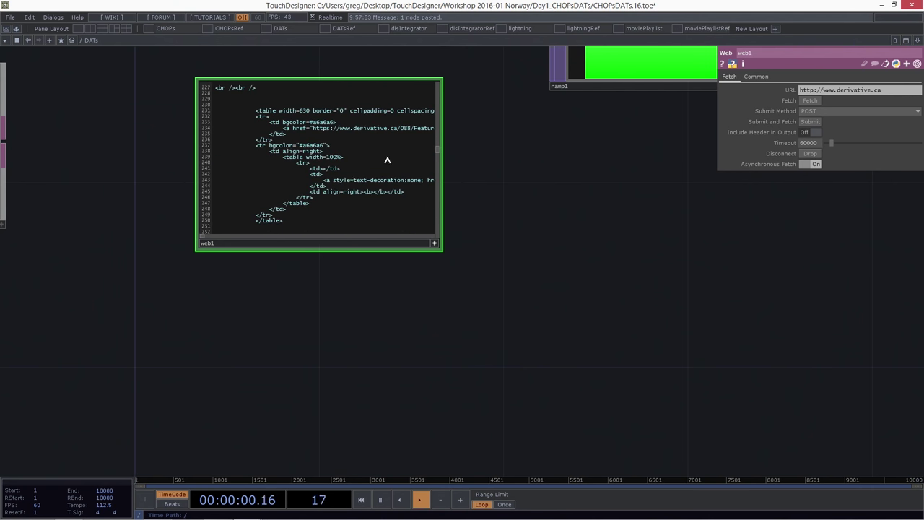
pyautogui.scroll(4, 326, 164)
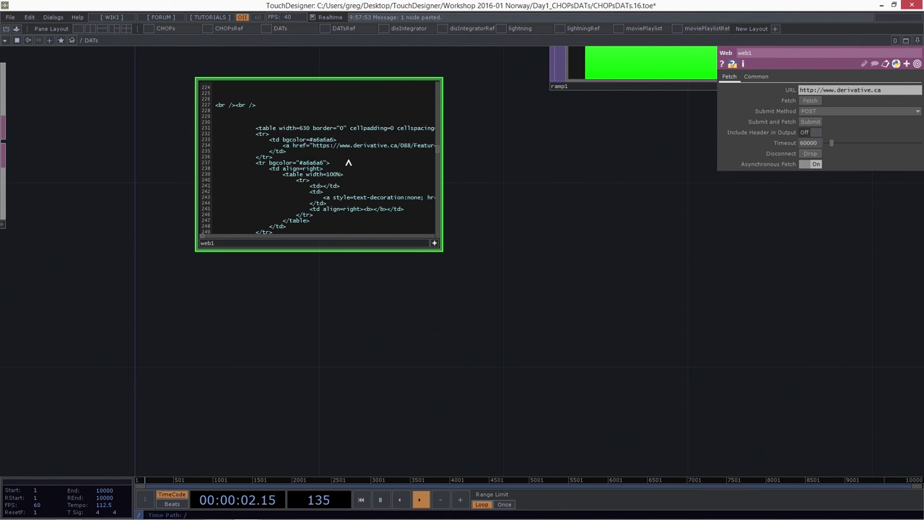
pyautogui.moveTo(356, 153); pyautogui.dragTo(257, 175, button='middle')
pyautogui.scroll(1, 267, 170)
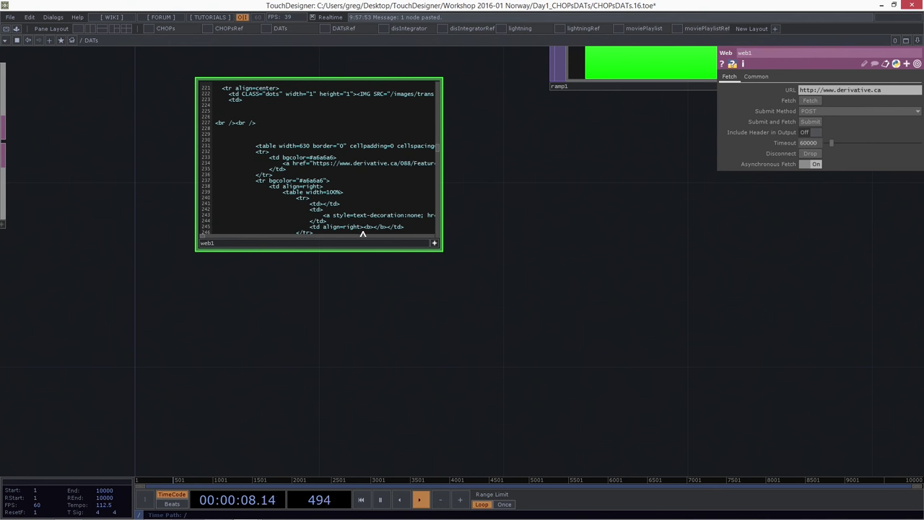
# Move web1 slightly down and left, and open its contents for editing in the external text editor.
pyautogui.moveTo(358, 244)
pyautogui.mouseDown()
pyautogui.moveTo(330, 264)
pyautogui.moveTo(350, 209)
pyautogui.moveTo(359, 228)
pyautogui.moveTo(347, 254)
pyautogui.mouseUp()
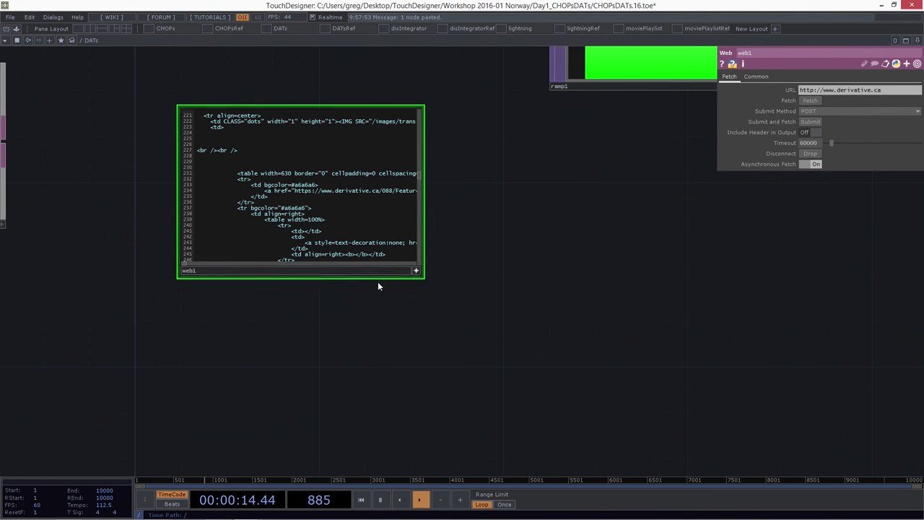
pyautogui.scroll(-2, 368, 222)
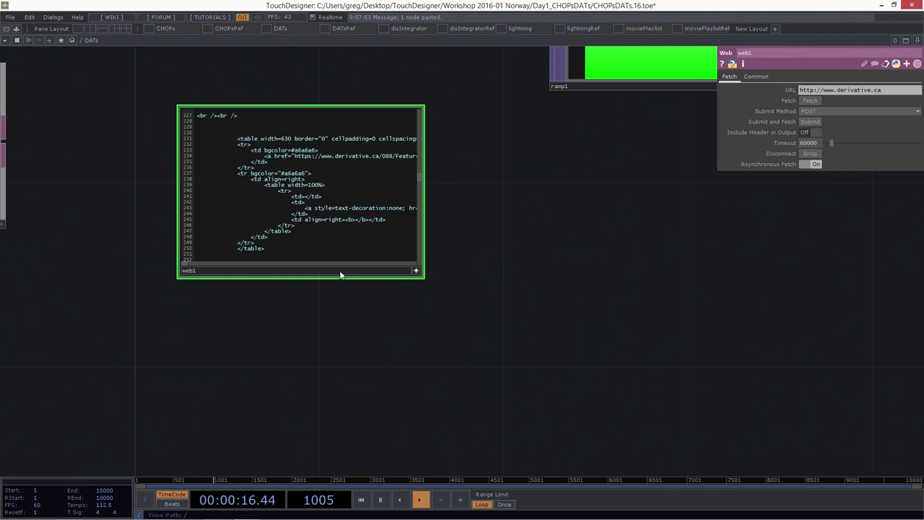
pyautogui.moveTo(341, 273)
pyautogui.mouseDown()
pyautogui.moveTo(328, 314)
pyautogui.moveTo(343, 255)
pyautogui.moveTo(336, 274)
pyautogui.mouseUp()
pyautogui.rightClick(340, 275)
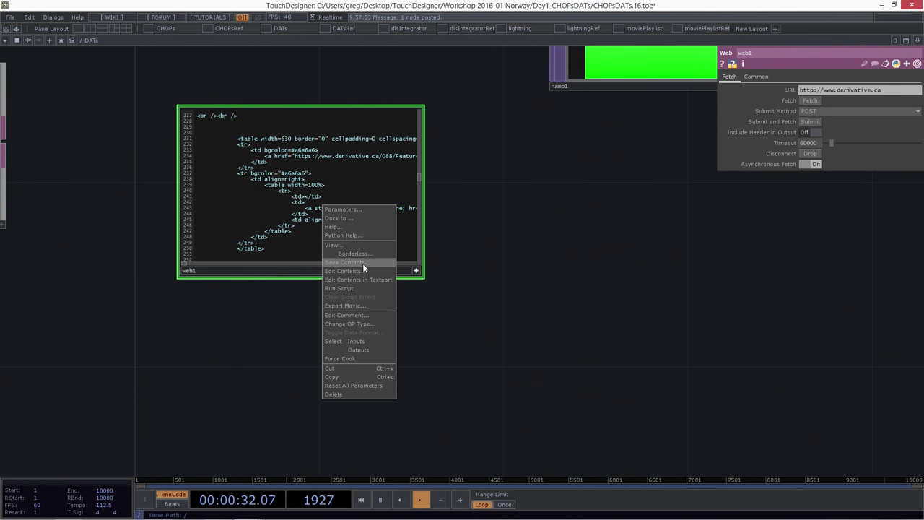
pyautogui.click(361, 271)
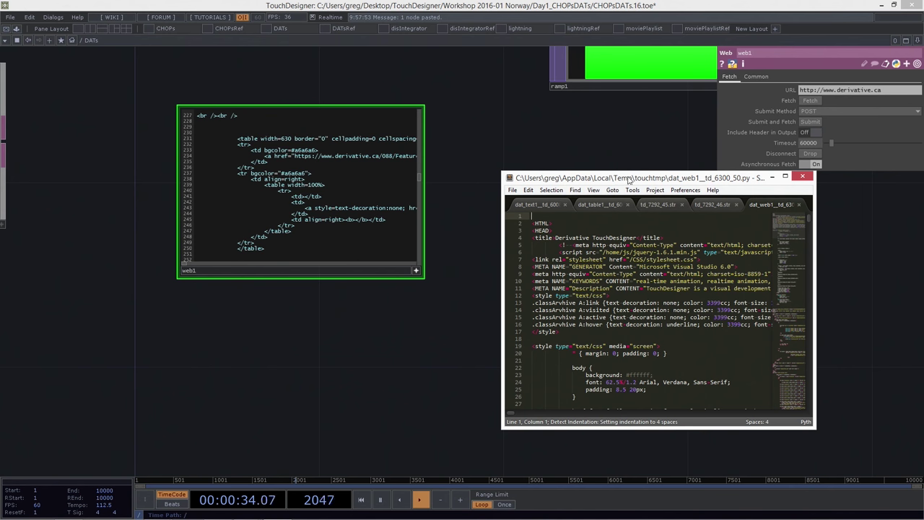
pyautogui.moveTo(628, 179); pyautogui.dragTo(569, 146)
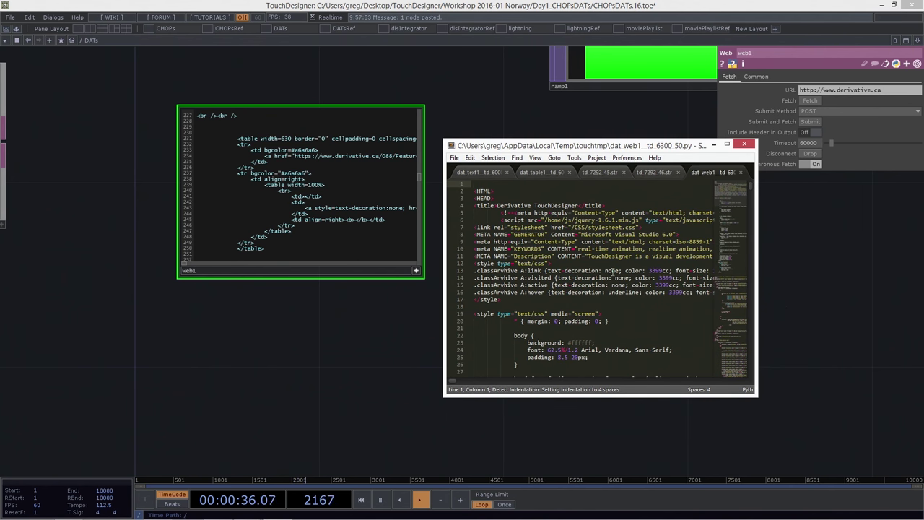
# Look through web1's HTML source in the external text editor and close the editor window.
pyautogui.scroll(-7, 594, 280)
pyautogui.scroll(5, 599, 270)
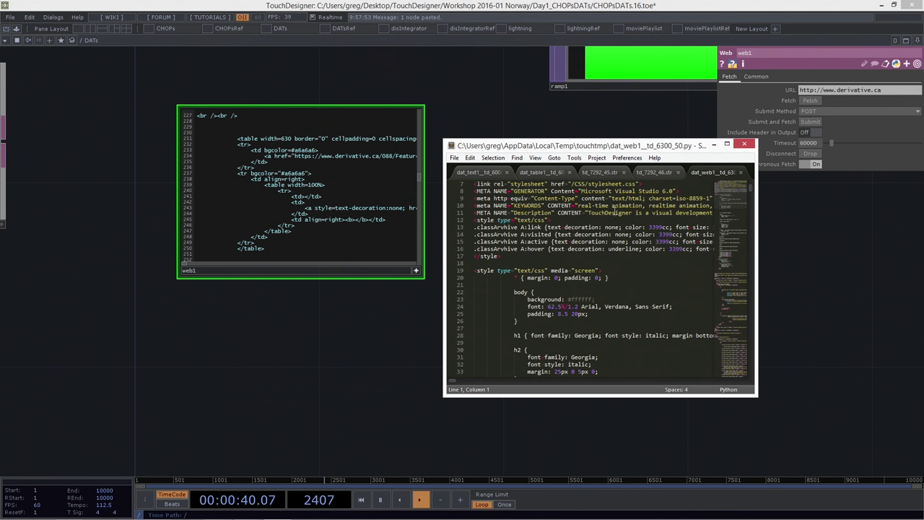
pyautogui.click(744, 147)
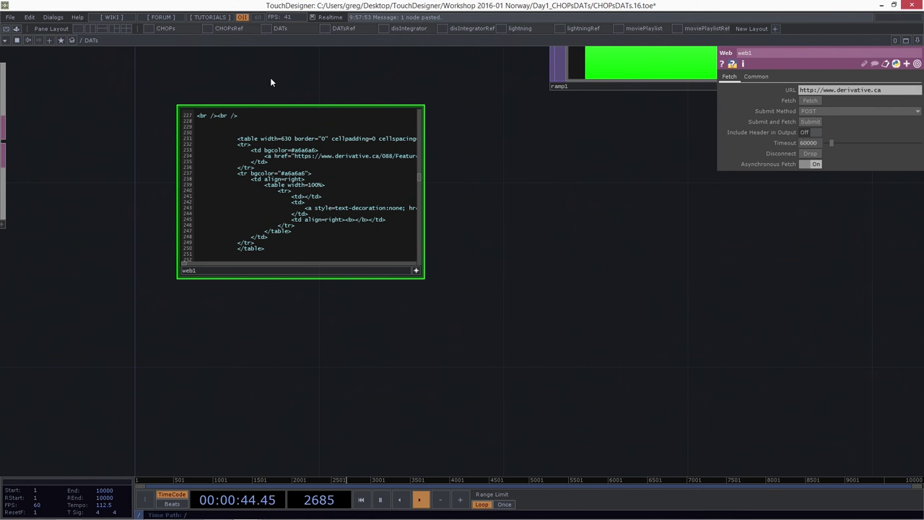
# Select the phong1 material to show its parameters.
pyautogui.scroll(3, 310, 78)
pyautogui.scroll(-3, 312, 82)
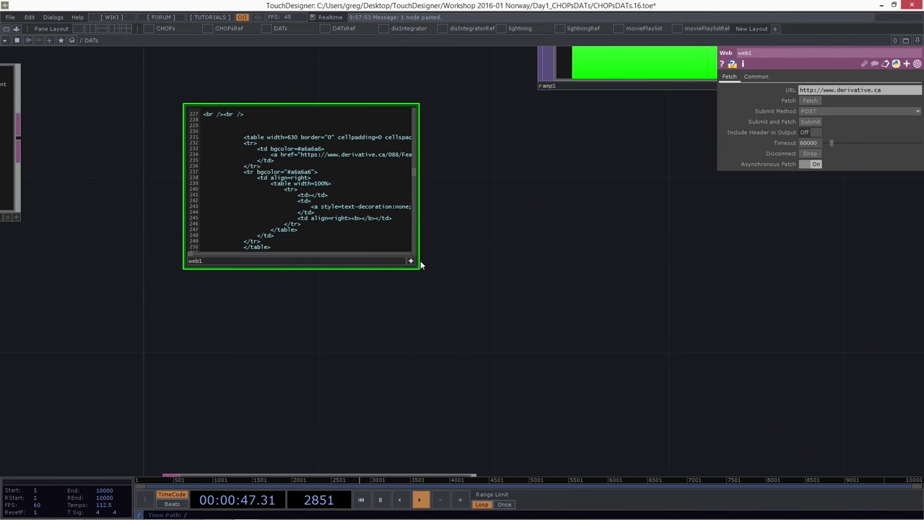
pyautogui.scroll(-5, 433, 317)
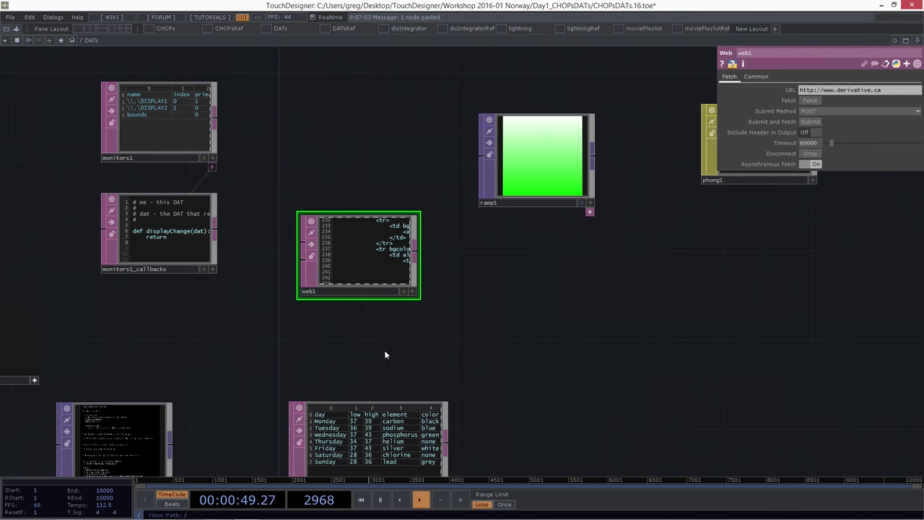
pyautogui.moveTo(360, 328); pyautogui.dragTo(256, 351)
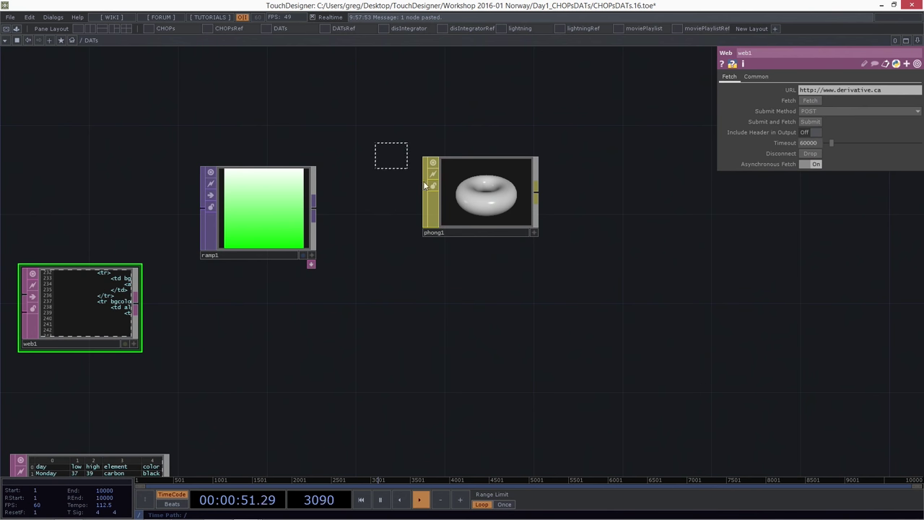
pyautogui.click(486, 226)
pyautogui.moveTo(484, 94); pyautogui.dragTo(503, 147)
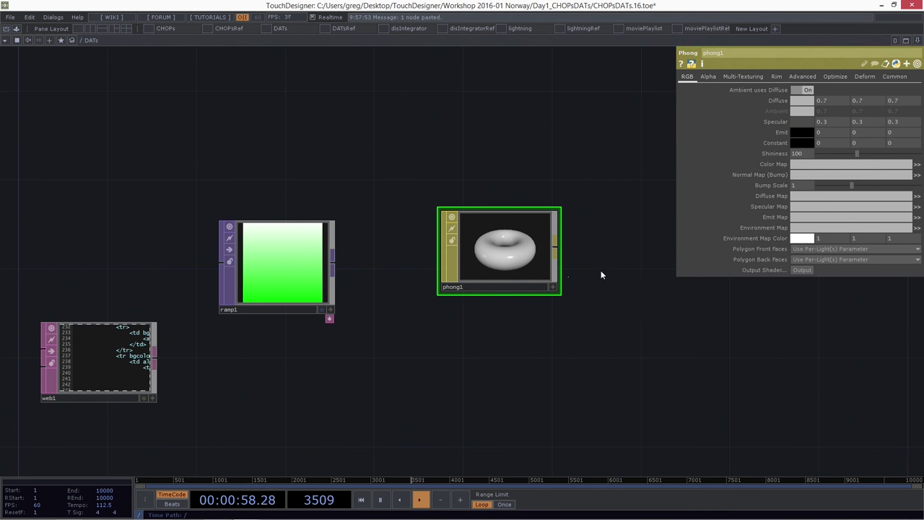
# Add a Movie File In TOP directly above phong1.
pyautogui.press('Tab')
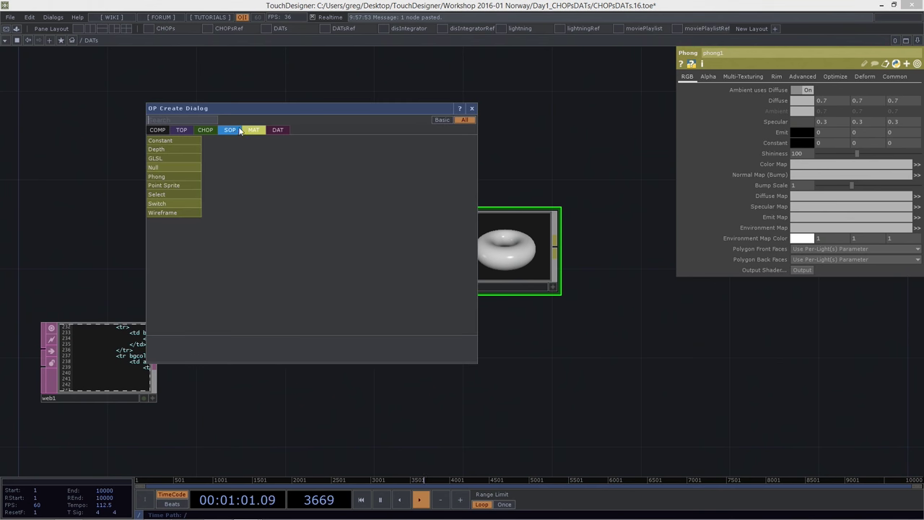
pyautogui.click(181, 130)
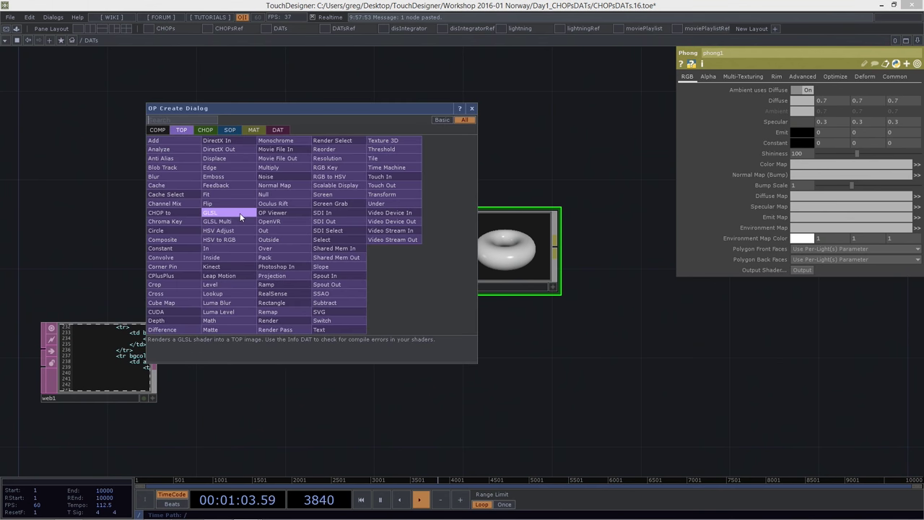
pyautogui.write('mo')
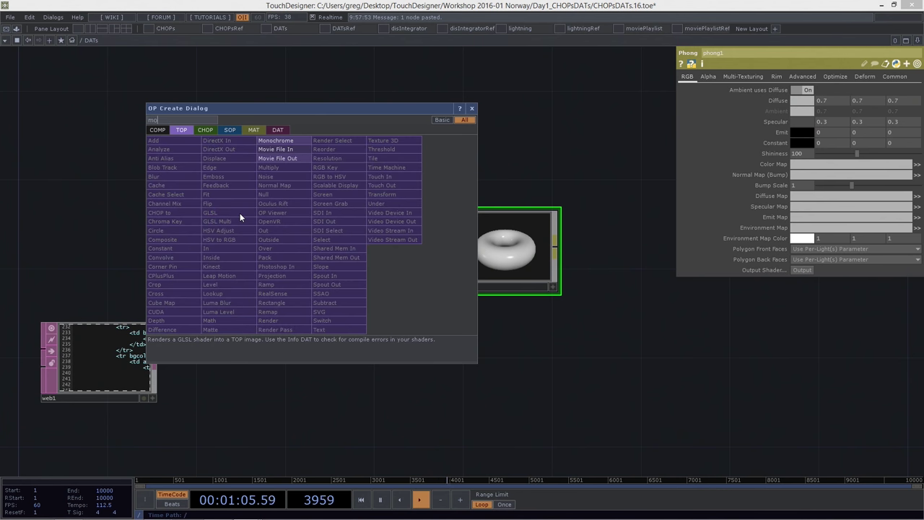
pyautogui.write('t')
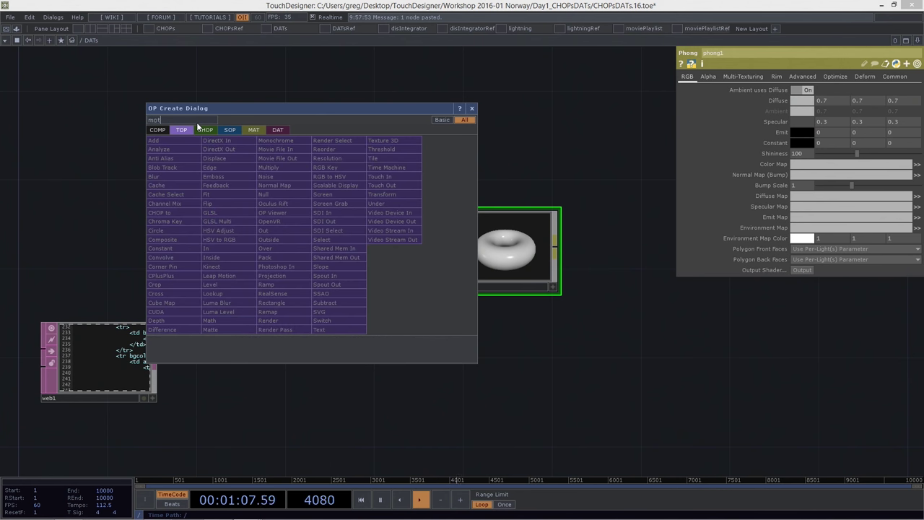
pyautogui.press('BackSpace')
pyautogui.write('v')
pyautogui.click(275, 150)
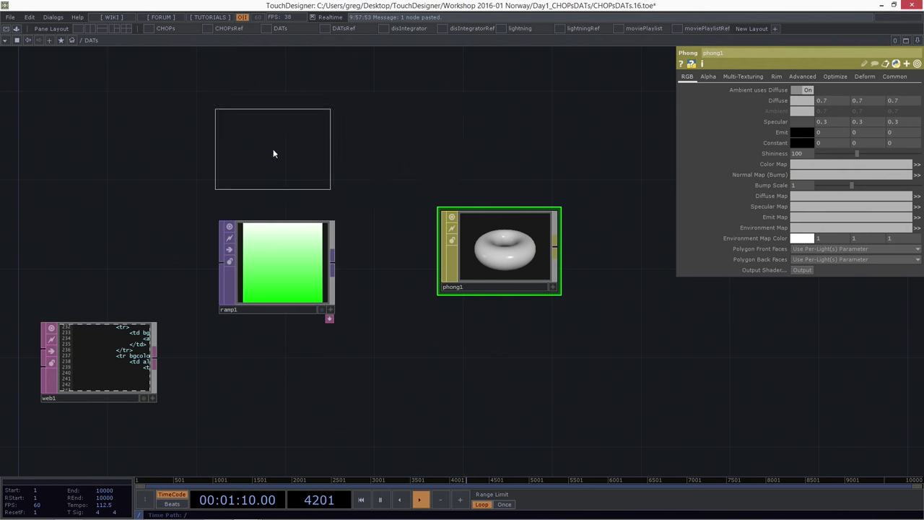
pyautogui.click(492, 135)
# Assign moviefilein1 to phong1 as its Color Map.
pyautogui.moveTo(492, 137); pyautogui.dragTo(488, 219)
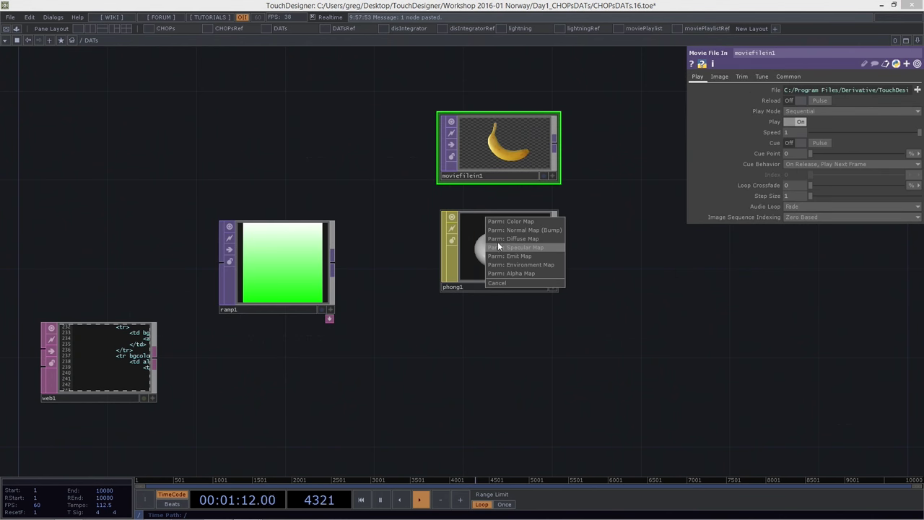
pyautogui.click(509, 222)
pyautogui.scroll(5, 491, 233)
pyautogui.scroll(-6, 487, 235)
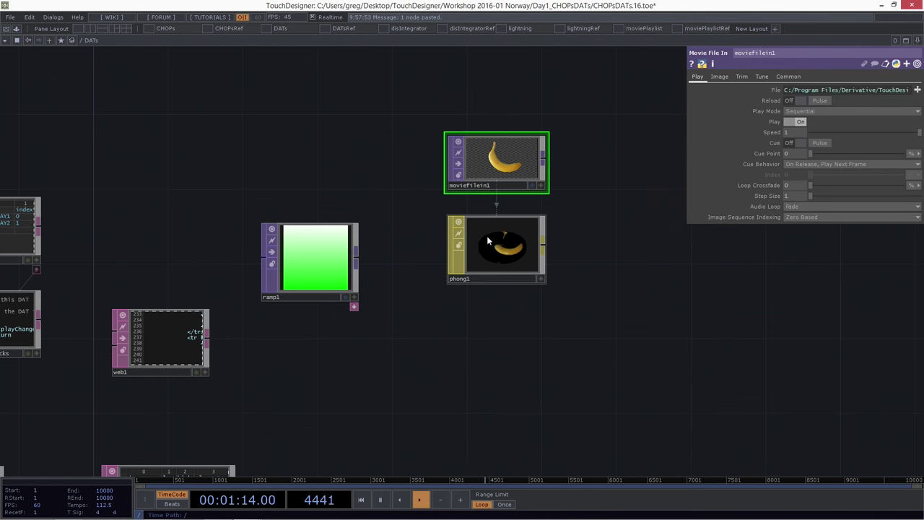
pyautogui.scroll(5, 508, 250)
# Output phong1's shader as GLSL code with the MAT name phong1GLSL, leaving Two Sided Lighting as offered.
pyautogui.click(612, 325)
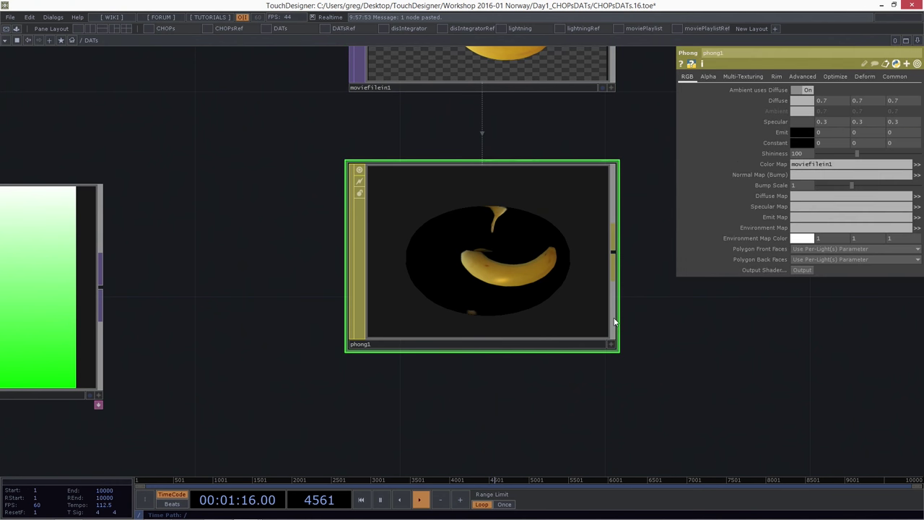
pyautogui.moveTo(706, 355); pyautogui.dragTo(416, 354)
pyautogui.scroll(-4, 417, 303)
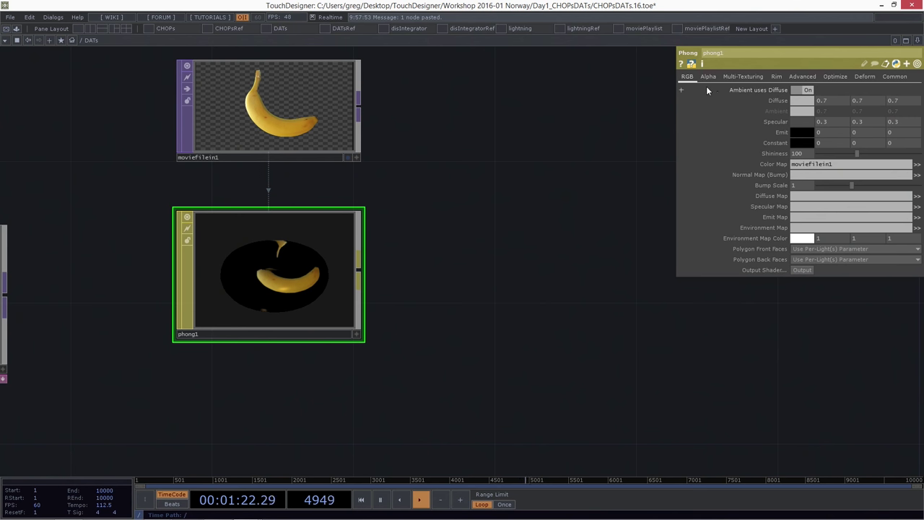
pyautogui.click(803, 270)
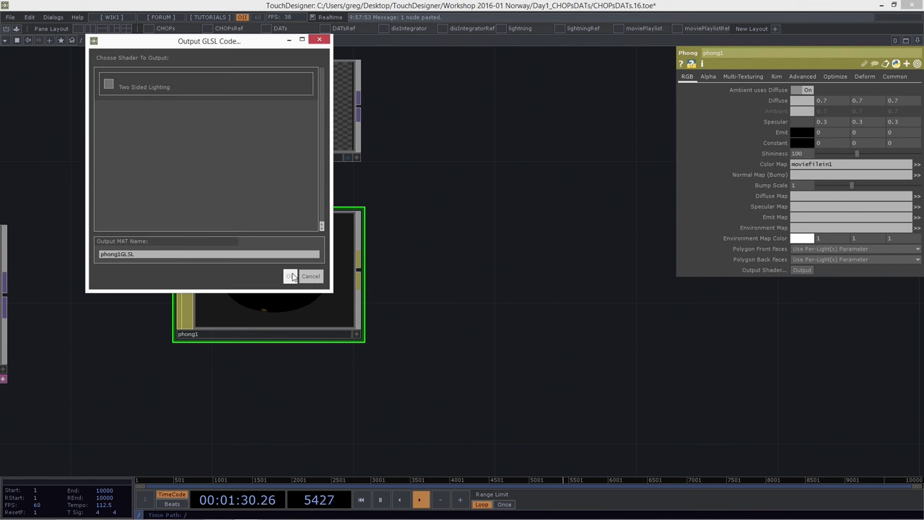
pyautogui.click(289, 275)
# Select the exported phong1GLSL material together with its vertex and pixel shader DATs, and show the material's GLSL parameters.
pyautogui.moveTo(425, 380); pyautogui.dragTo(227, 386)
pyautogui.moveTo(197, 196); pyautogui.dragTo(732, 340, button='right')
pyautogui.click(157, 231)
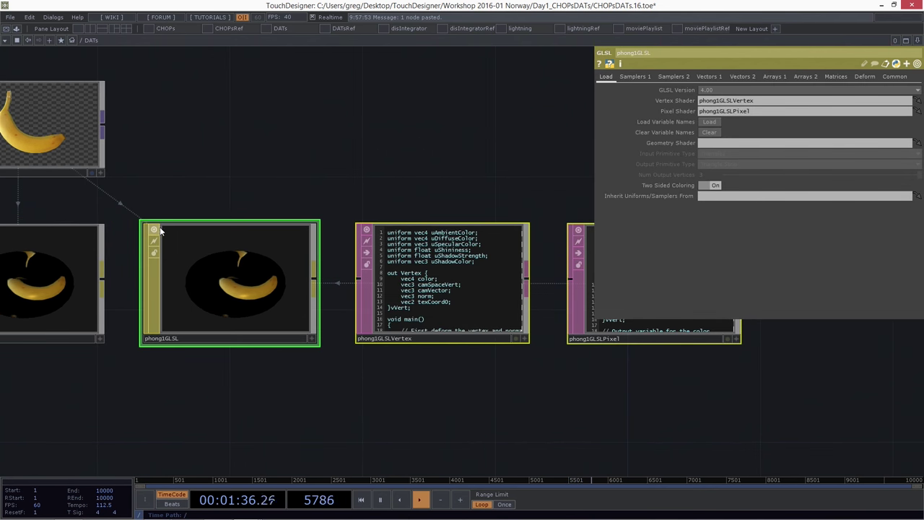
pyautogui.moveTo(273, 151); pyautogui.dragTo(190, 139)
pyautogui.moveTo(270, 135); pyautogui.dragTo(232, 136, button='middle')
pyautogui.scroll(-5, 232, 135)
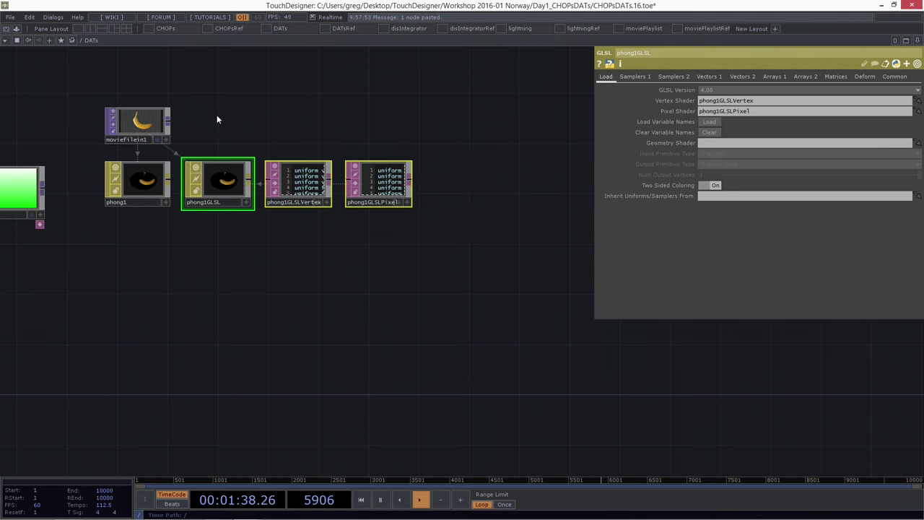
pyautogui.scroll(1, 252, 112)
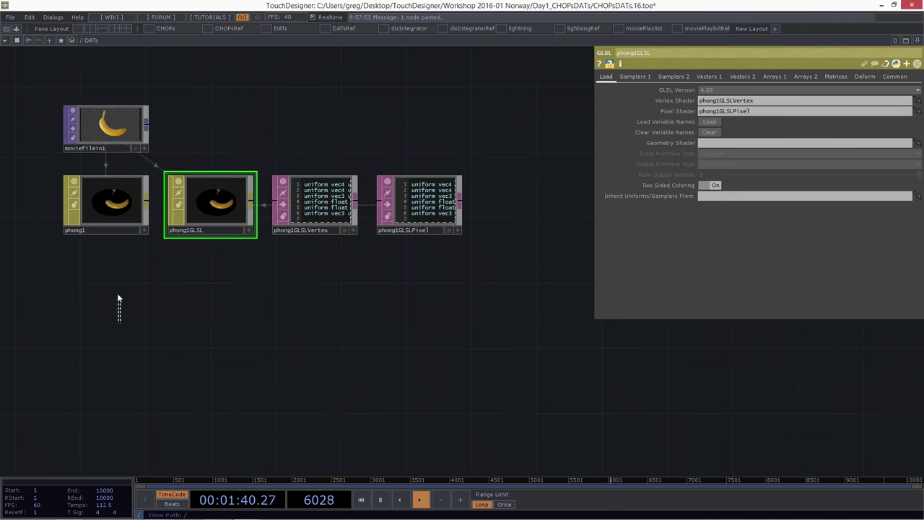
# Move moviefilein1 up and right so it sits centred above phong1 and phong1GLSL, and select phong1GLSL.
pyautogui.click(103, 178)
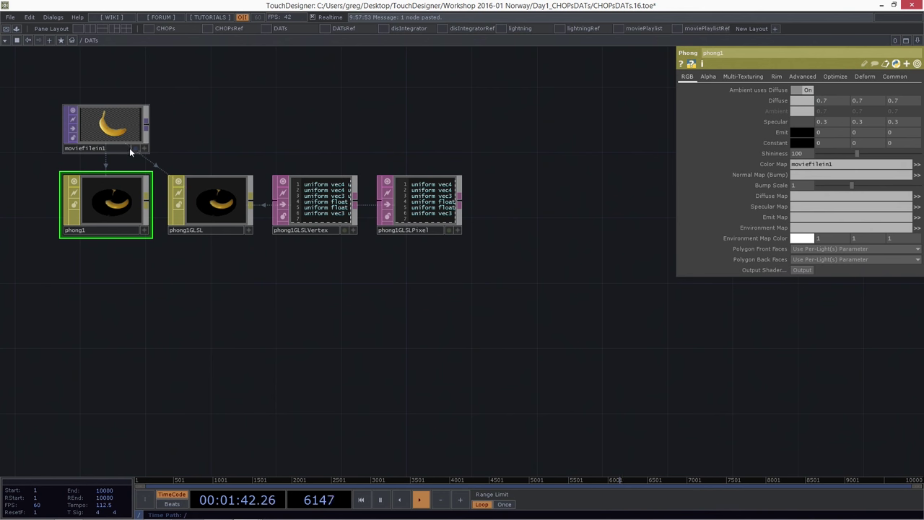
pyautogui.moveTo(130, 148); pyautogui.dragTo(195, 120)
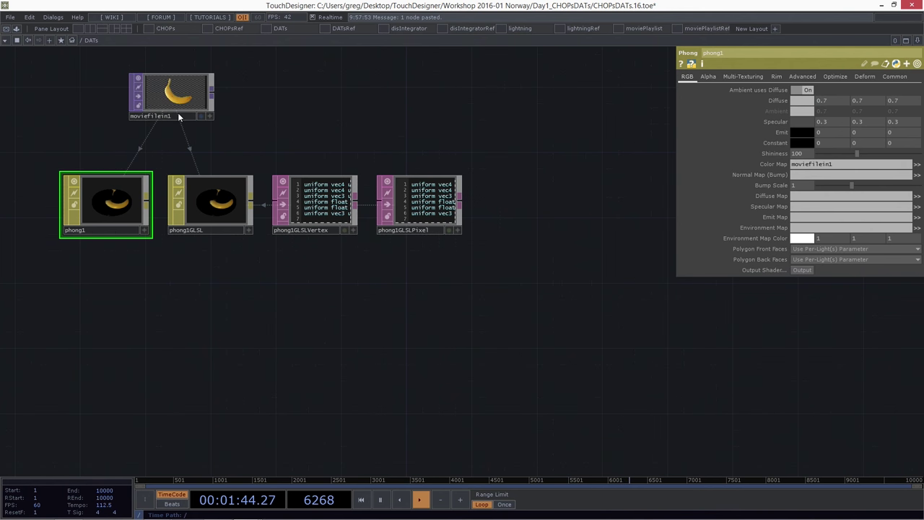
pyautogui.click(214, 177)
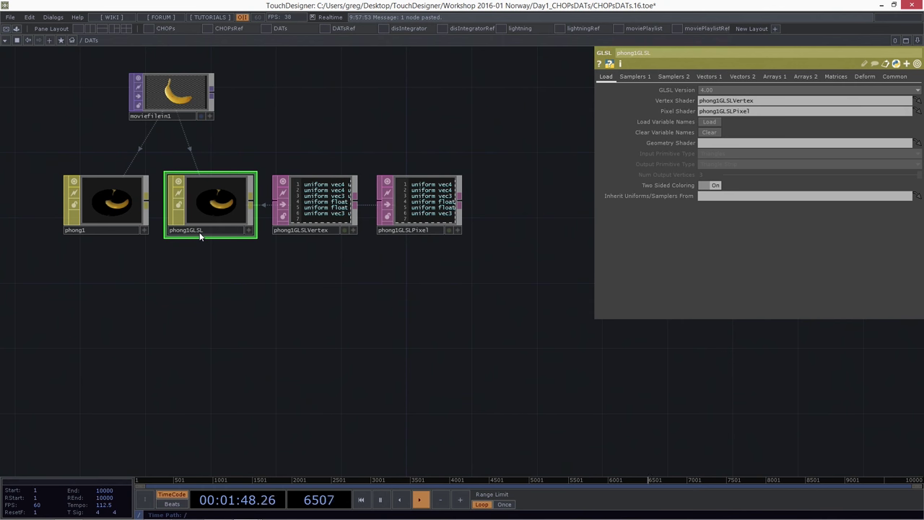
# Select phong1GLSLVertex and examine the shader code in the phong1GLSLVertex and phong1GLSLPixel DATs.
pyautogui.moveTo(325, 269); pyautogui.dragTo(284, 134)
pyautogui.scroll(10, 284, 134)
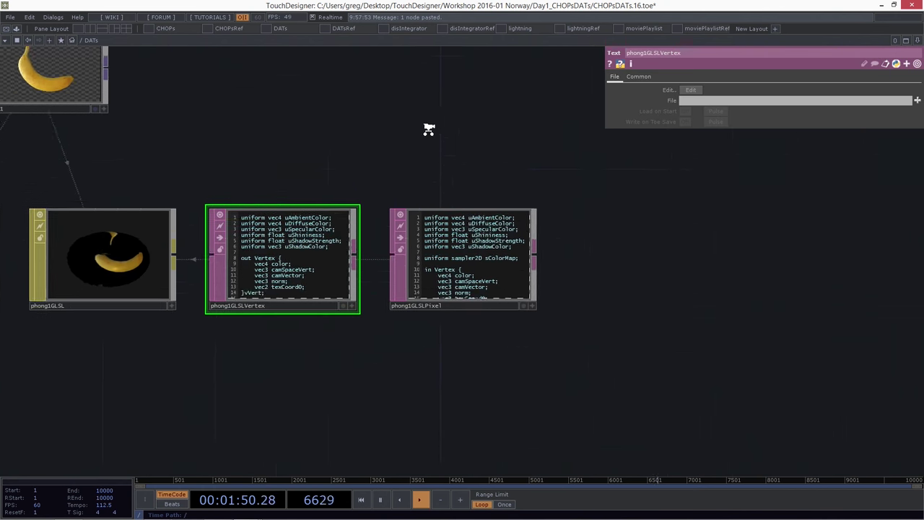
pyautogui.scroll(5, 245, 272)
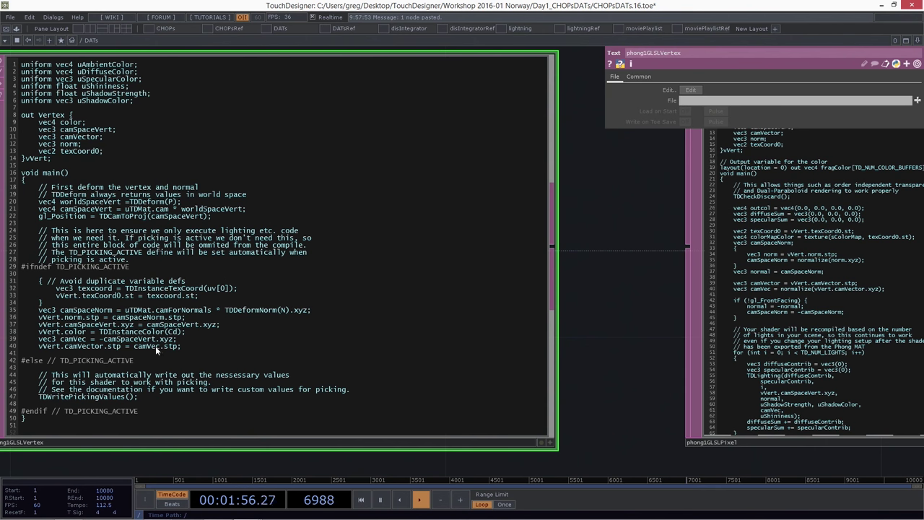
pyautogui.press('h')
pyautogui.scroll(4, 507, 337)
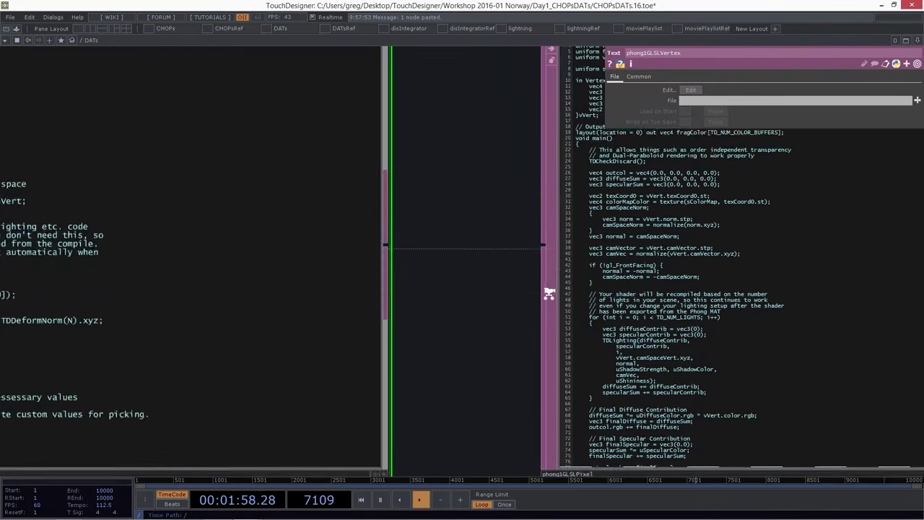
pyautogui.scroll(-5, 498, 380)
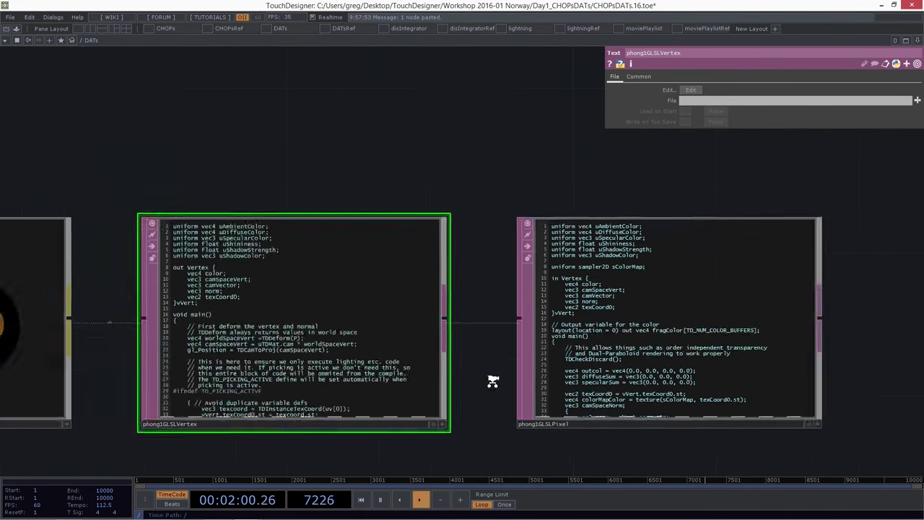
# Review phong1's parameters, and select phong1GLSL along with its two shader DATs to compare the original with the export.
pyautogui.moveTo(373, 200); pyautogui.dragTo(527, 309, button='right')
pyautogui.moveTo(417, 192); pyautogui.dragTo(701, 170)
pyautogui.click(267, 285)
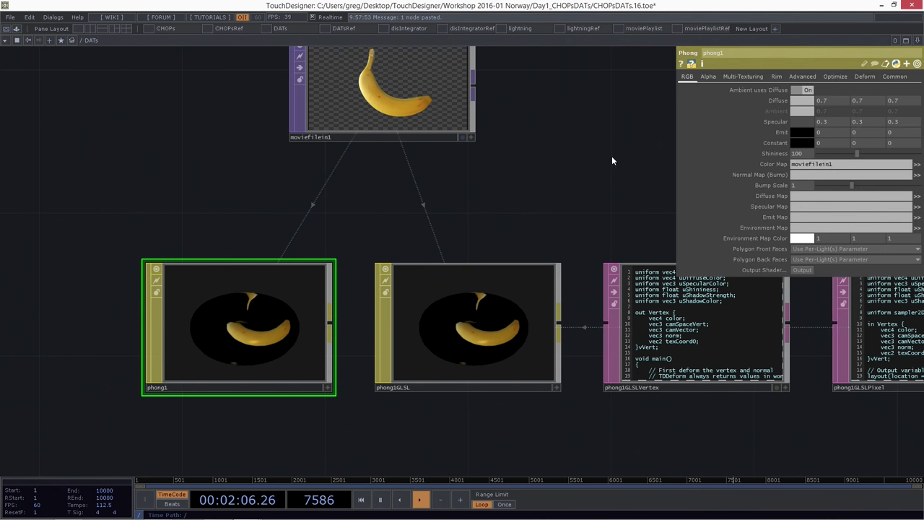
pyautogui.moveTo(505, 213); pyautogui.dragTo(468, 215)
pyautogui.moveTo(527, 192); pyautogui.dragTo(394, 172)
pyautogui.moveTo(496, 193); pyautogui.dragTo(778, 324, button='right')
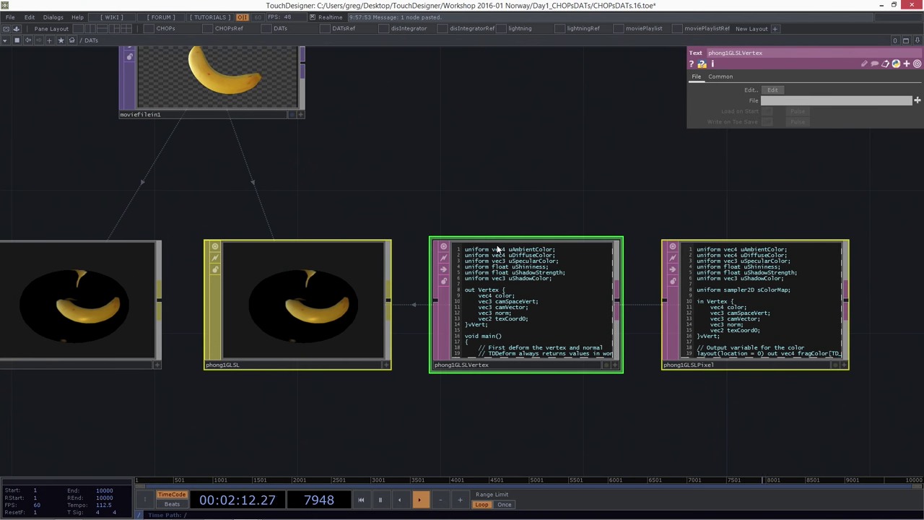
# Select the weatherHalden Table DAT and examine its rows and columns.
pyautogui.scroll(-5, 480, 173)
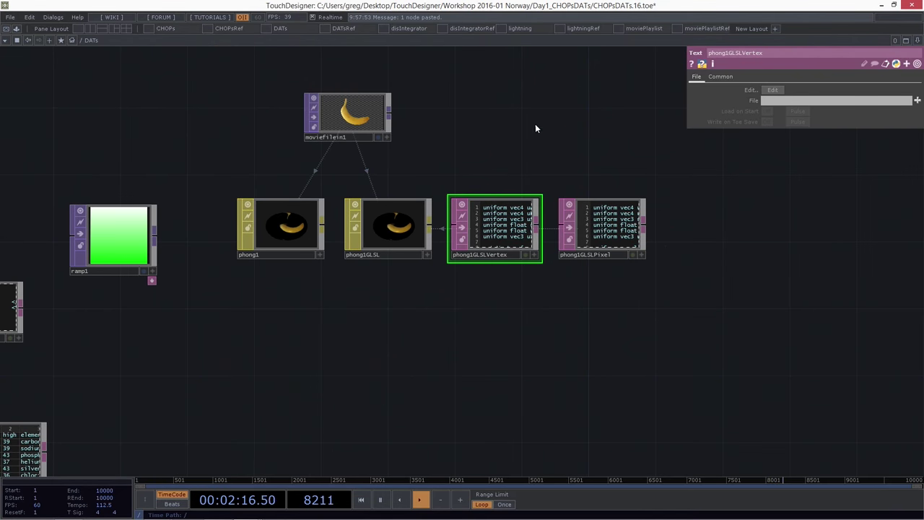
pyautogui.scroll(-5, 535, 123)
pyautogui.scroll(-3, 502, 127)
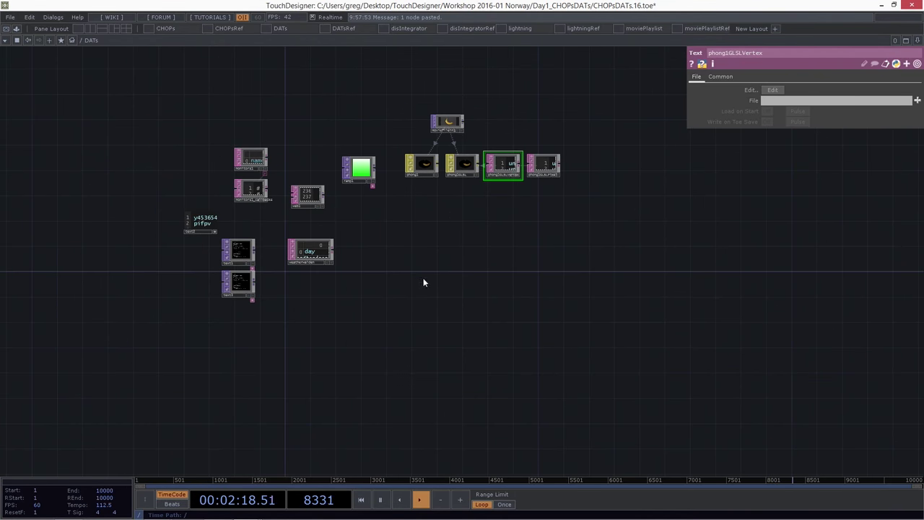
pyautogui.scroll(10, 298, 262)
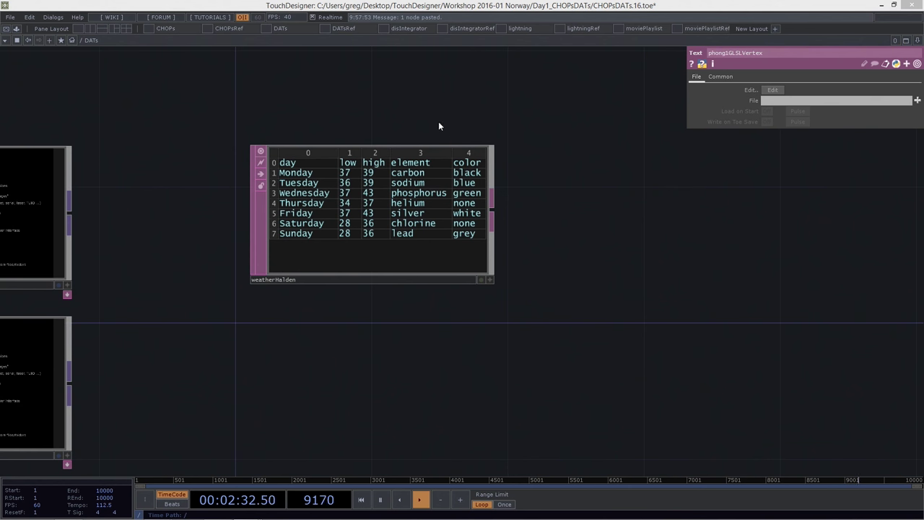
pyautogui.click(415, 190)
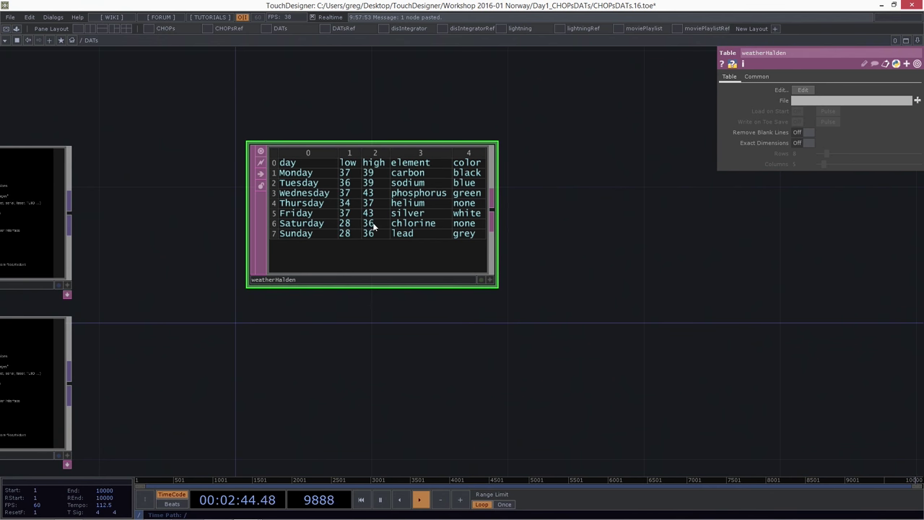
pyautogui.scroll(3, 423, 104)
pyautogui.scroll(-2, 421, 104)
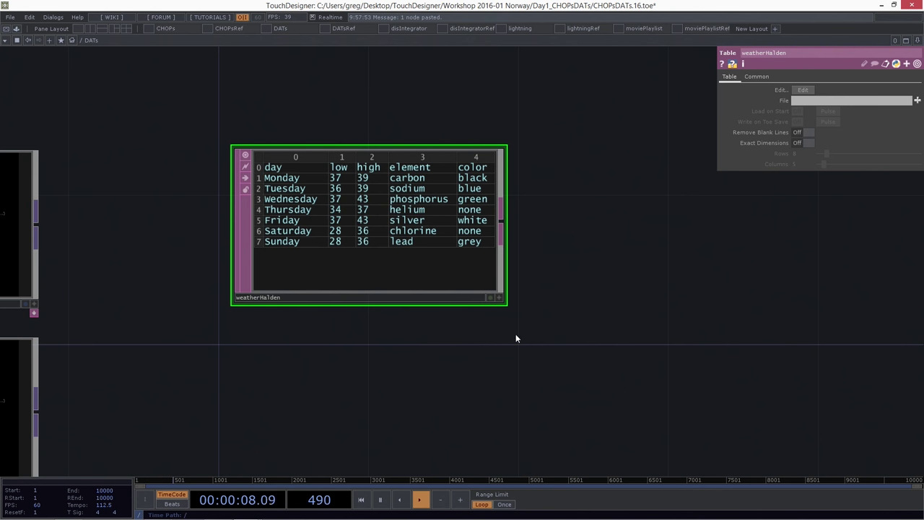
# Add a Select DAT fed by the weatherHalden table and place it beside the table.
pyautogui.moveTo(516, 333); pyautogui.dragTo(420, 347)
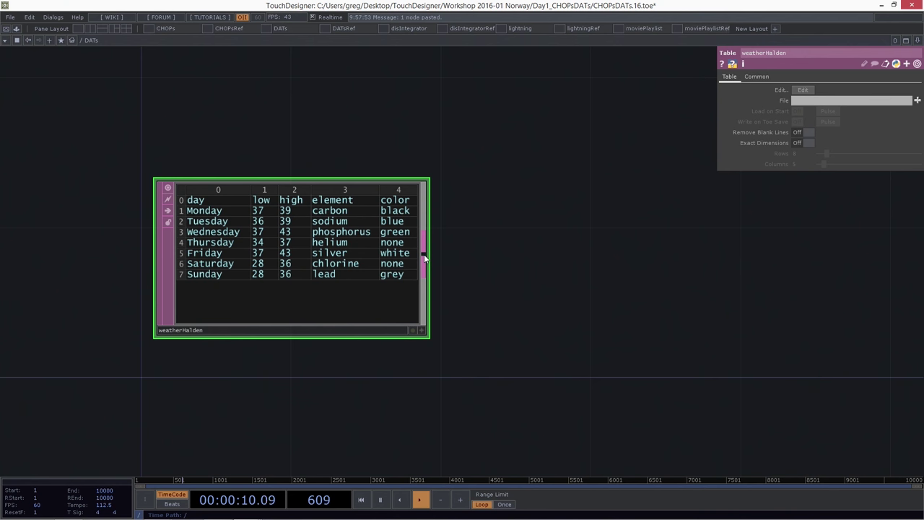
pyautogui.press('Tab')
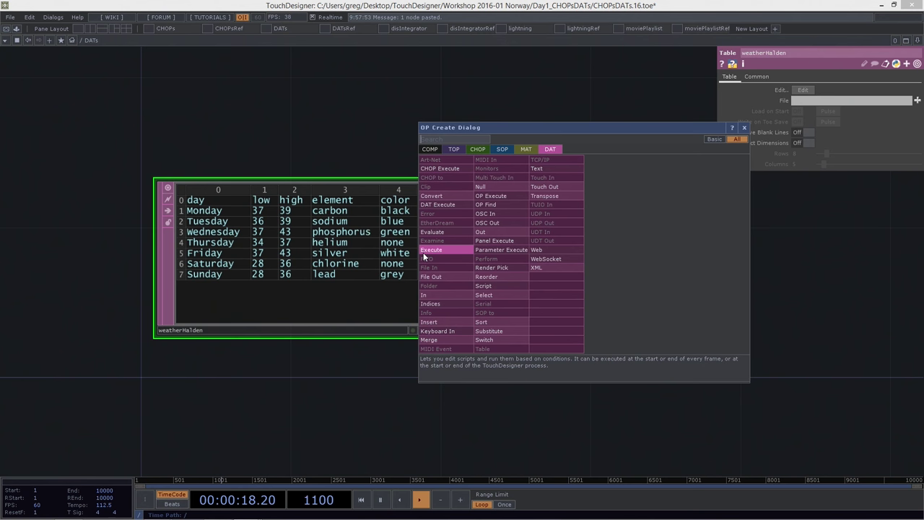
pyautogui.write('se')
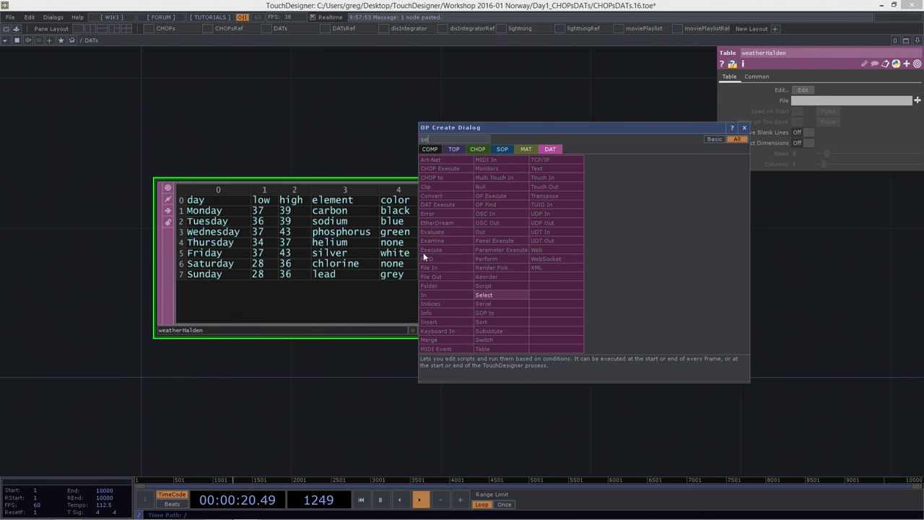
pyautogui.click(491, 296)
pyautogui.click(580, 275)
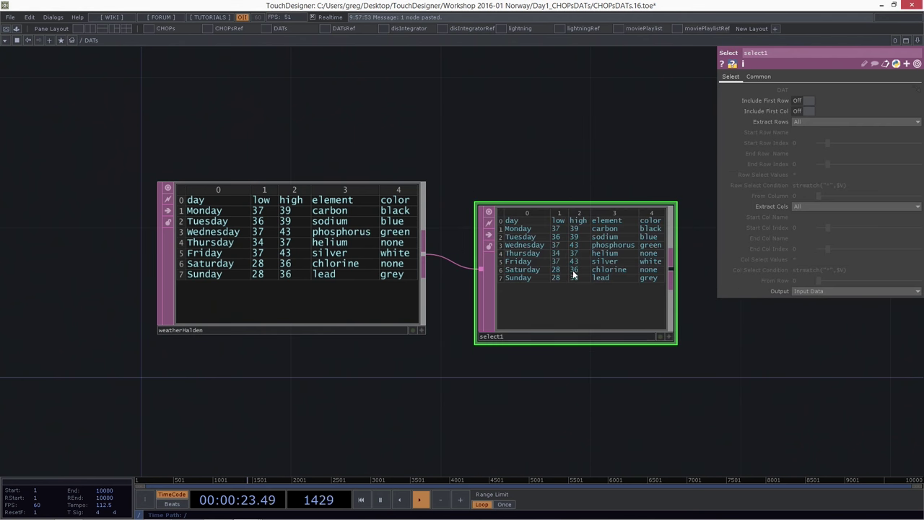
# Shift select1 slightly upward and move weatherHalden up and left so the two DATs sit side by side.
pyautogui.moveTo(558, 288); pyautogui.dragTo(557, 250)
pyautogui.moveTo(479, 128); pyautogui.dragTo(423, 241)
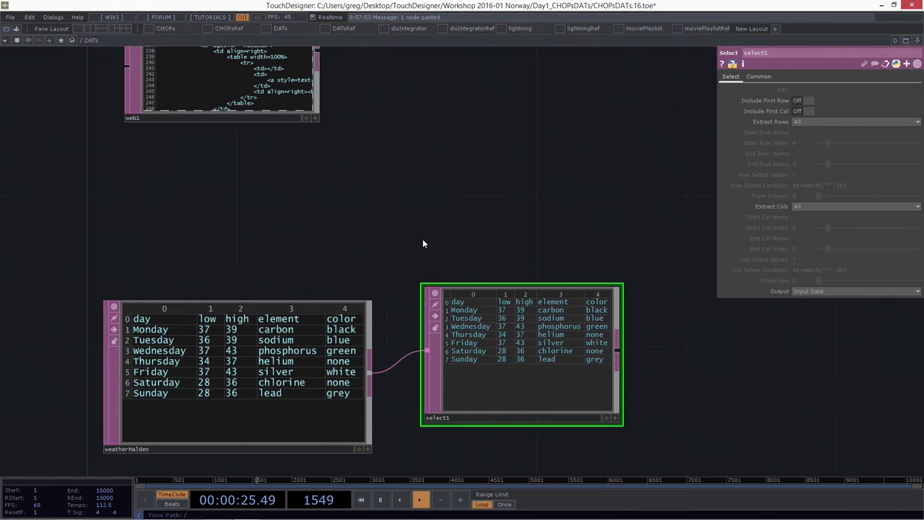
pyautogui.moveTo(297, 357); pyautogui.dragTo(282, 326)
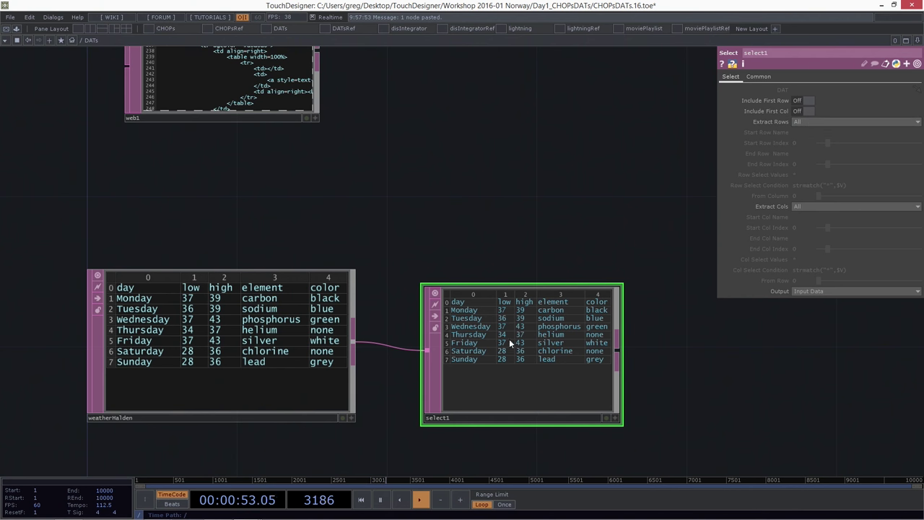
# Set select1 to extract rows by Index, with a Start Row Index of 1.
pyautogui.click(805, 121)
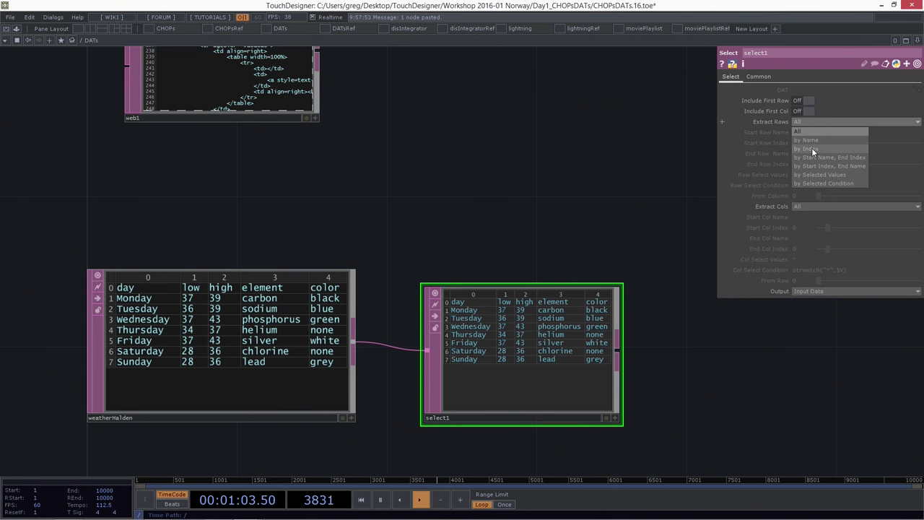
pyautogui.click(811, 148)
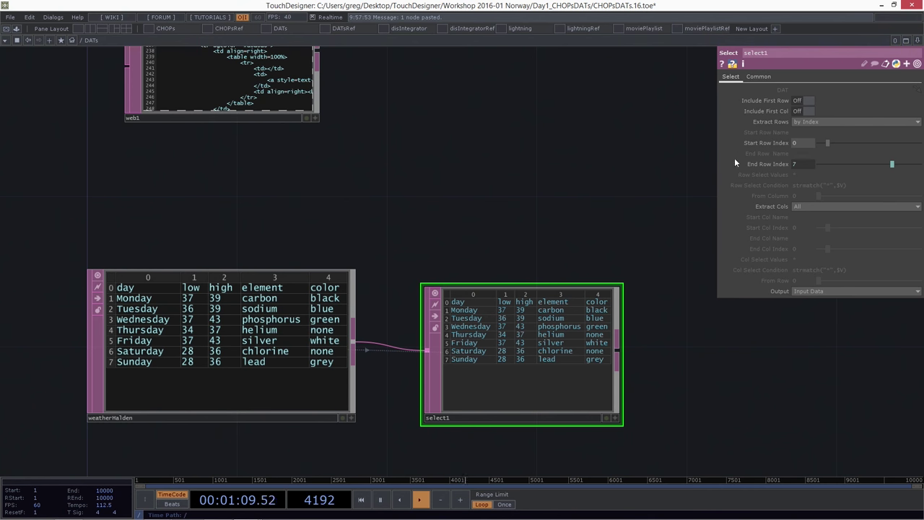
pyautogui.scroll(5, 470, 254)
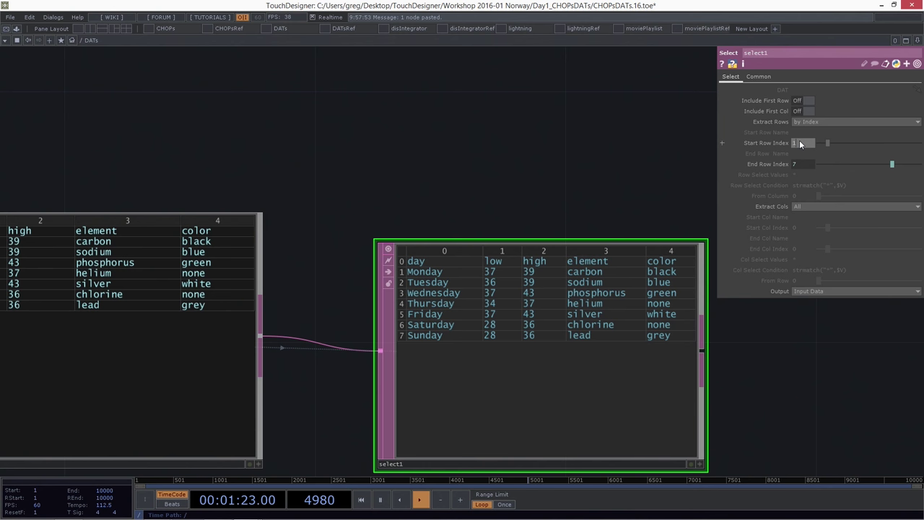
pyautogui.press('Return')
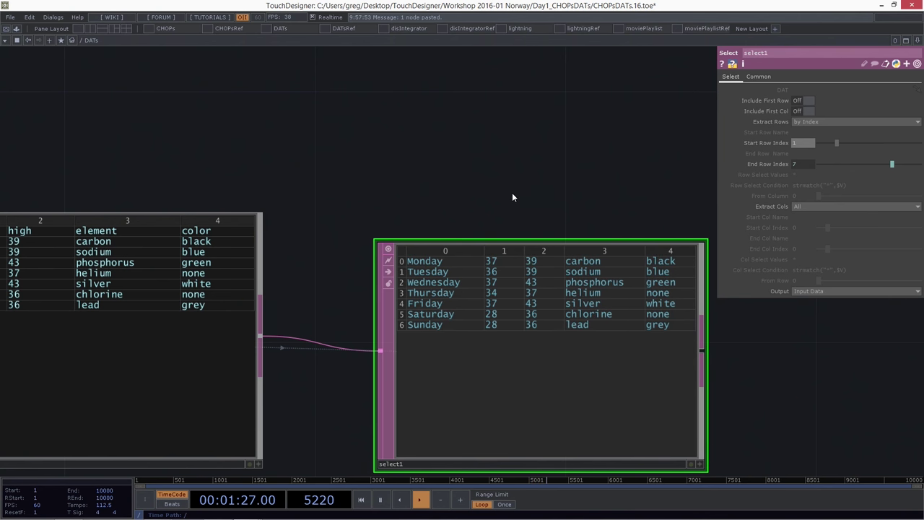
# Compare the rows and header of the weatherHalden table with the output of select1.
pyautogui.moveTo(512, 192); pyautogui.dragTo(473, 183)
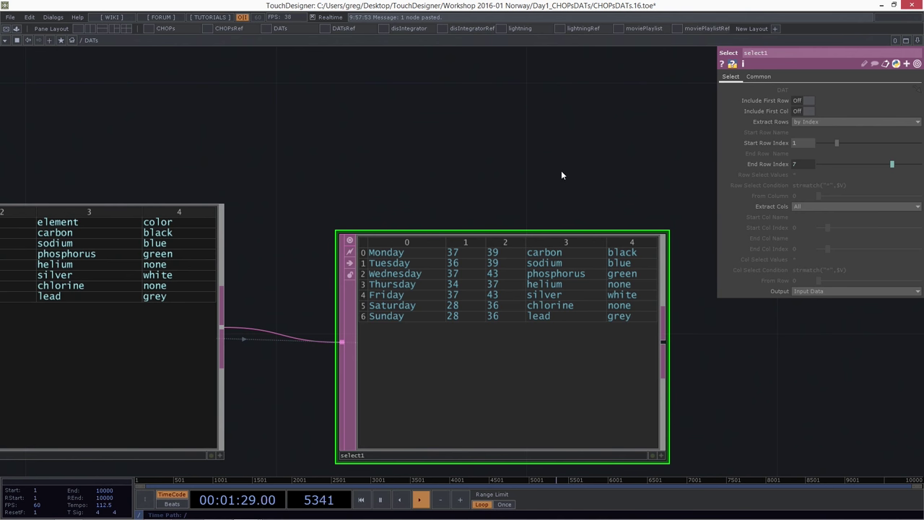
pyautogui.moveTo(541, 160); pyautogui.dragTo(462, 132)
pyautogui.moveTo(448, 141); pyautogui.dragTo(391, 157, button='middle')
pyautogui.scroll(-1, 391, 157)
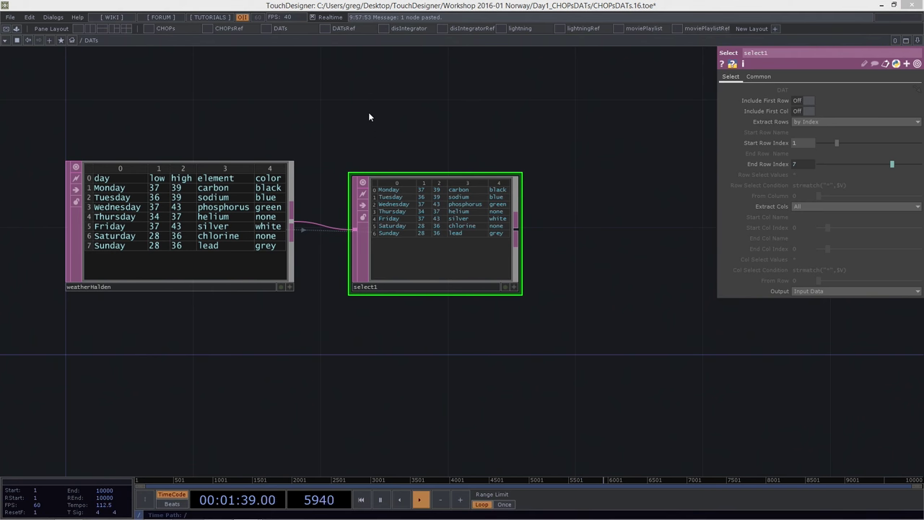
pyautogui.moveTo(407, 127); pyautogui.dragTo(431, 211)
pyautogui.scroll(5, 192, 150)
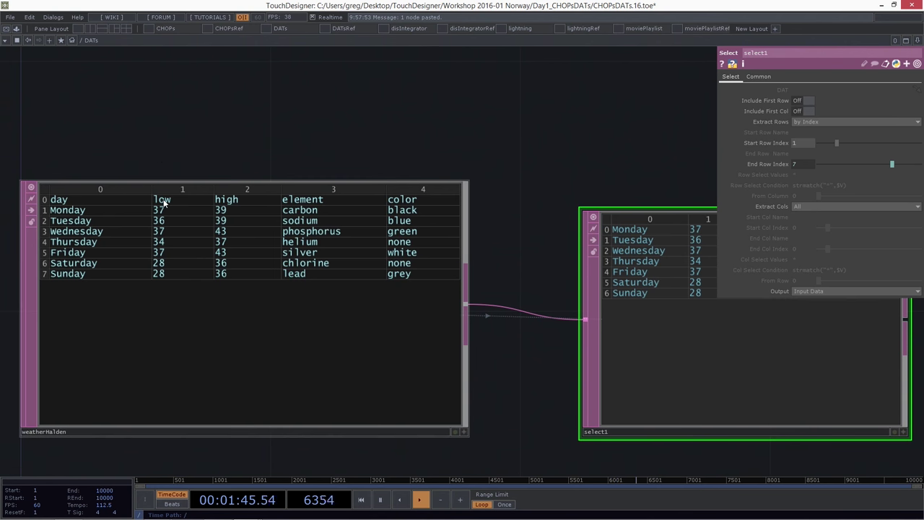
pyautogui.scroll(-5, 423, 145)
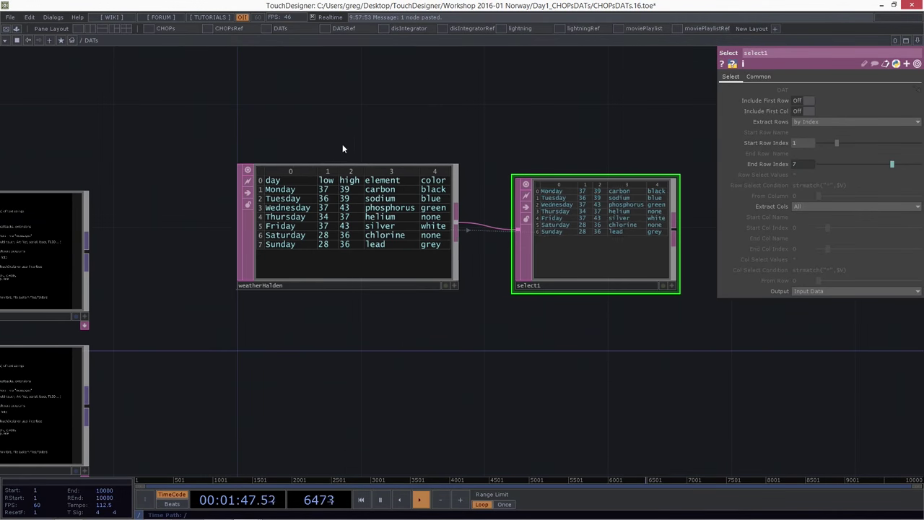
pyautogui.moveTo(559, 107); pyautogui.dragTo(535, 104)
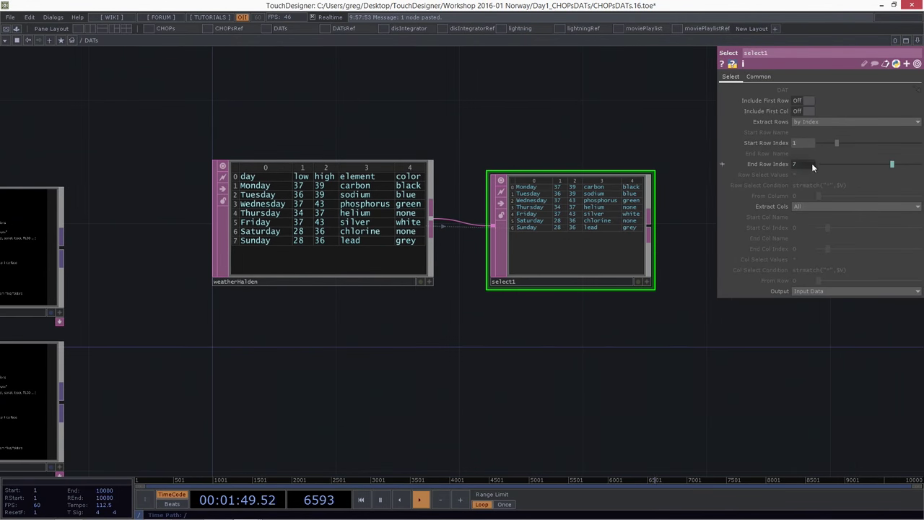
# Set select1 to extract columns by Name, starting at the low column and ending at the high column.
pyautogui.click(809, 207)
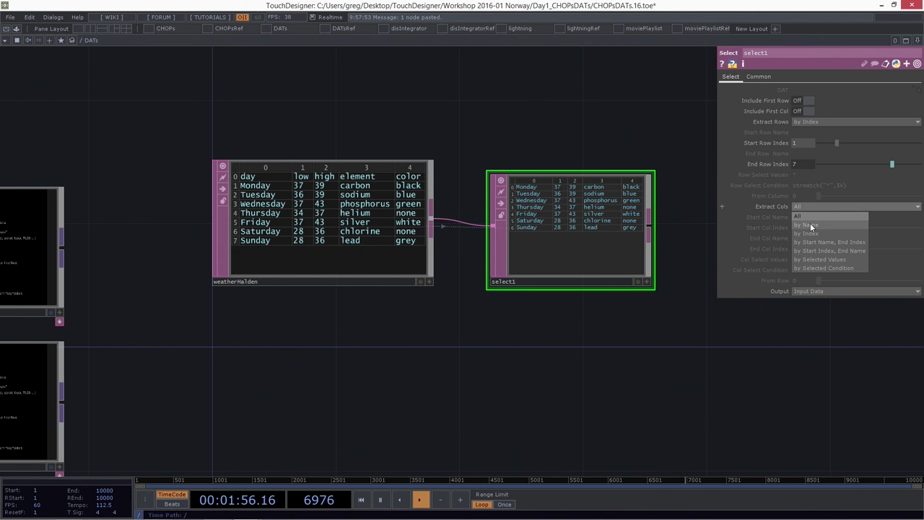
pyautogui.click(810, 226)
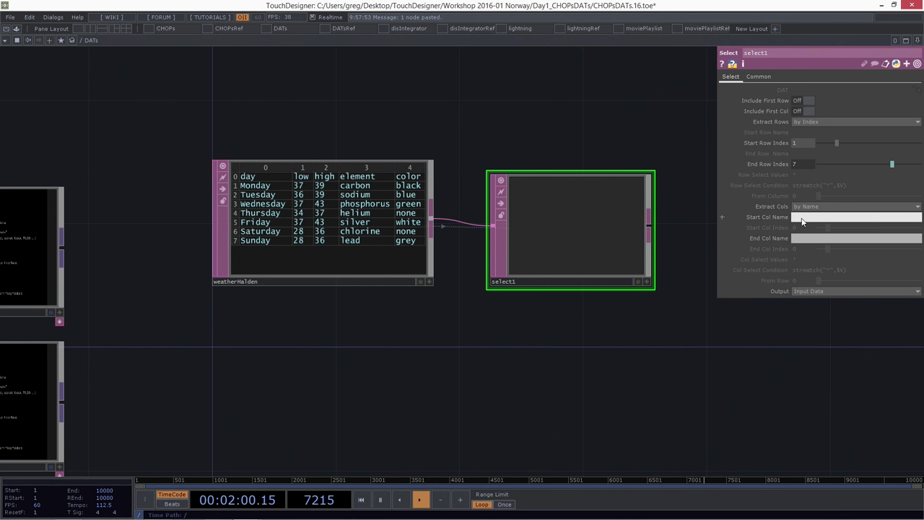
pyautogui.write('low')
pyautogui.press('Return')
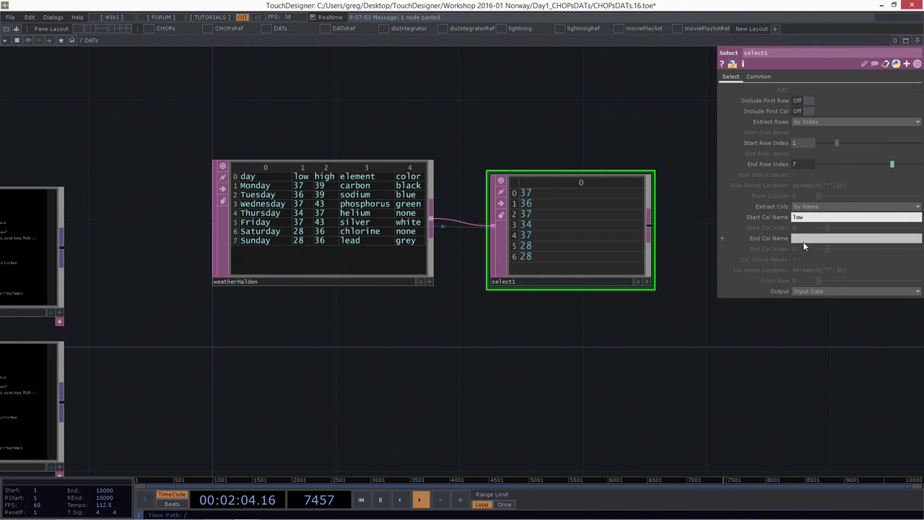
pyautogui.click(802, 241)
pyautogui.write('h')
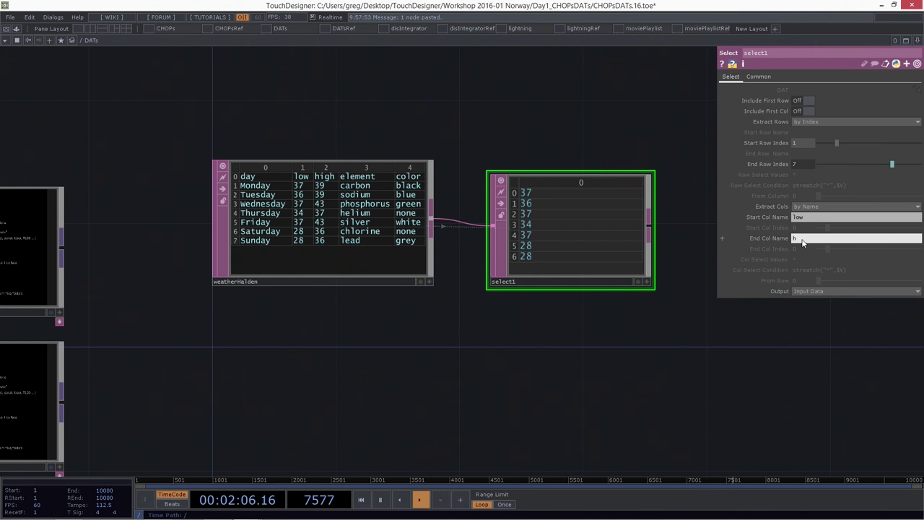
pyautogui.write('igh')
pyautogui.press('Return')
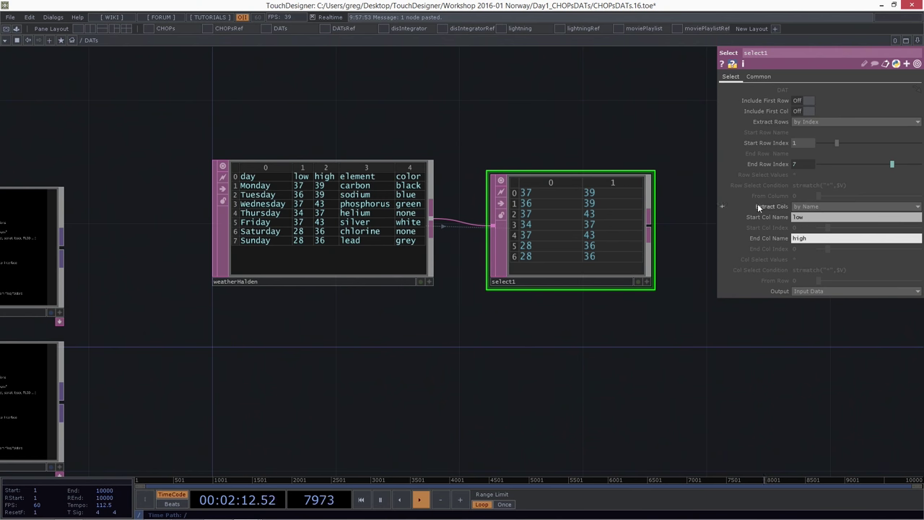
# Add an Evaluate DAT fed by select1 and place it beside select1.
pyautogui.moveTo(543, 127); pyautogui.dragTo(372, 134)
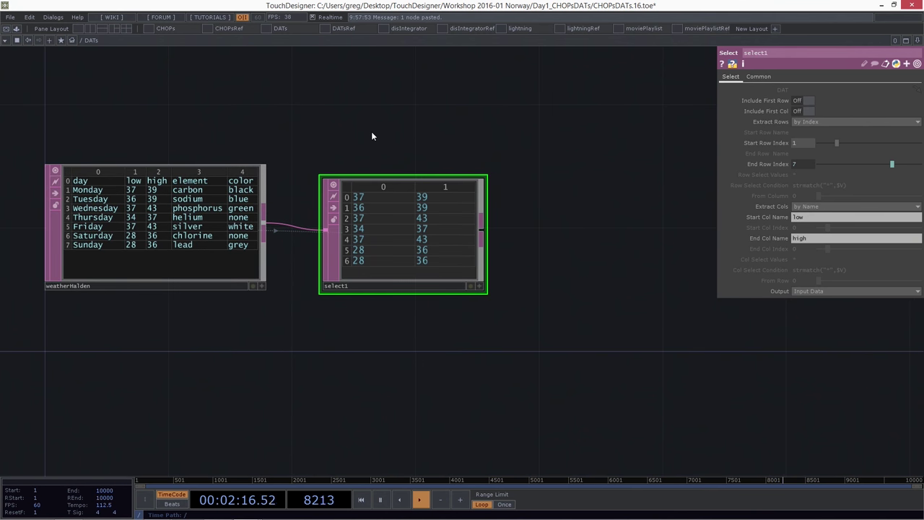
pyautogui.moveTo(499, 272); pyautogui.dragTo(468, 278)
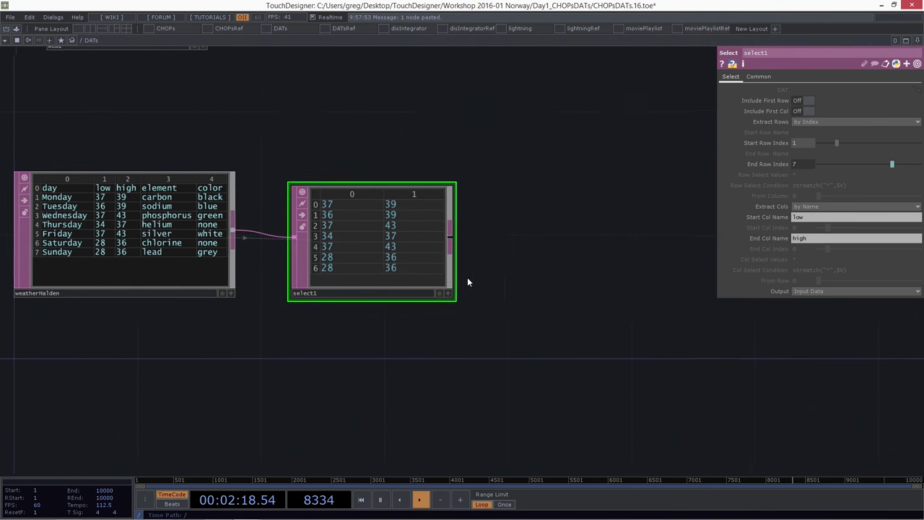
pyautogui.press('Tab')
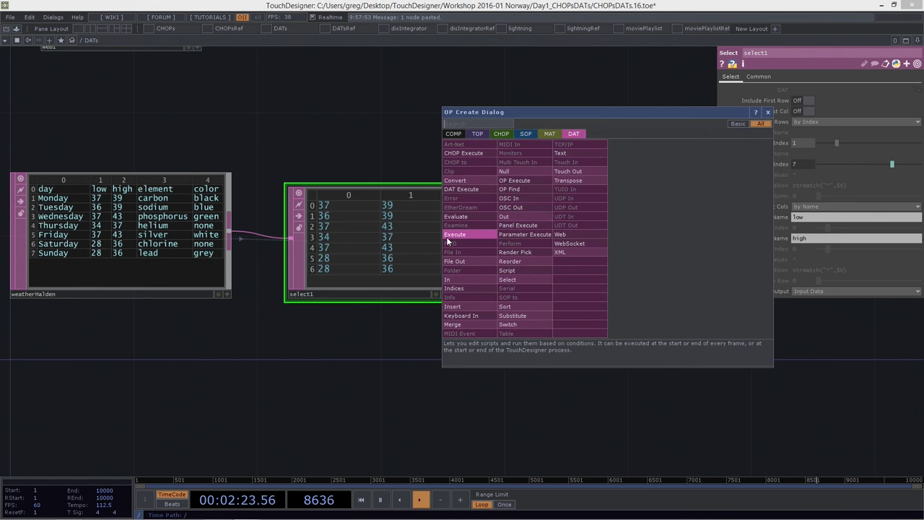
pyautogui.click(464, 218)
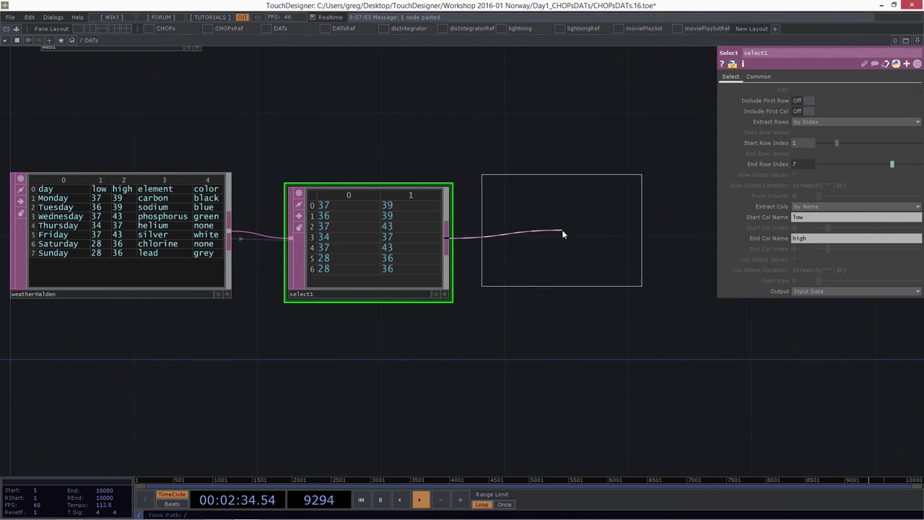
pyautogui.click(577, 238)
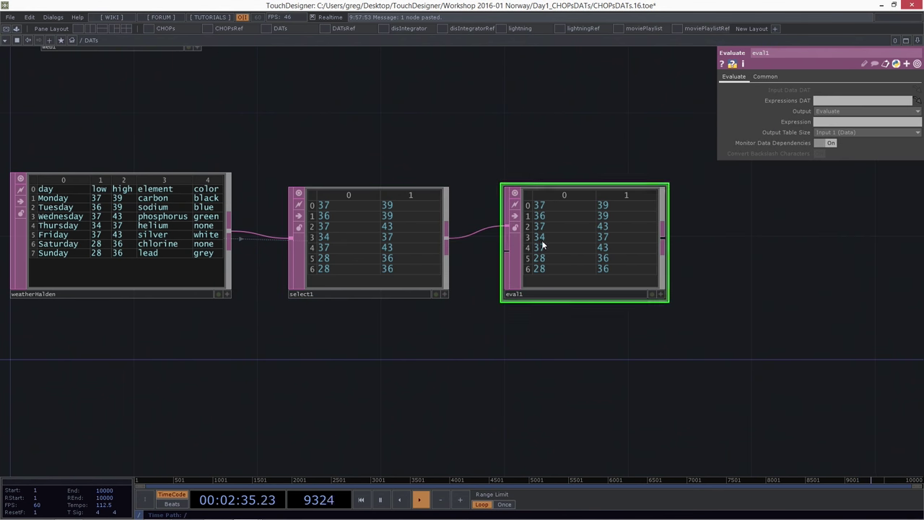
pyautogui.rightClick(447, 242)
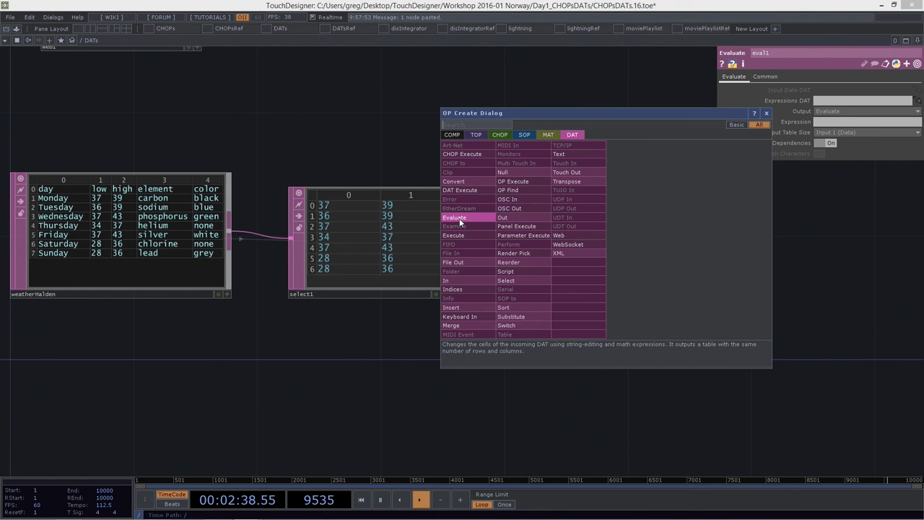
pyautogui.click(373, 131)
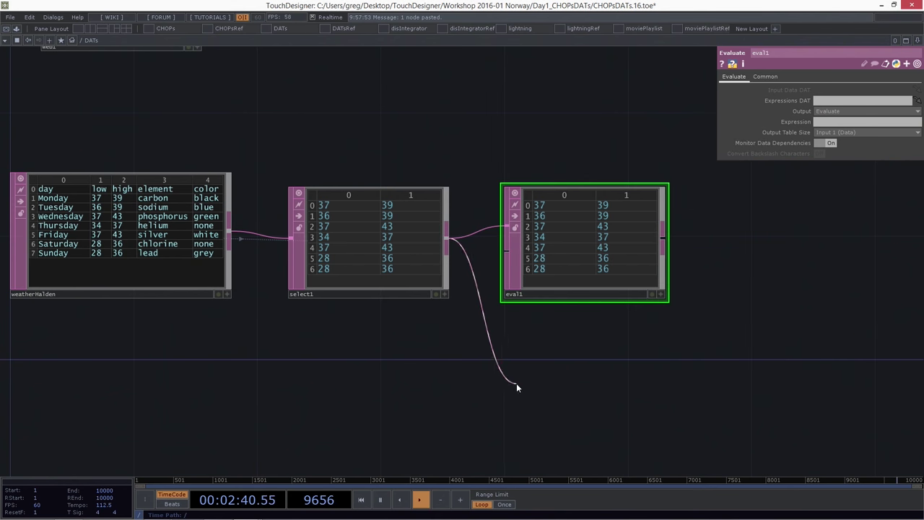
pyautogui.click(469, 413)
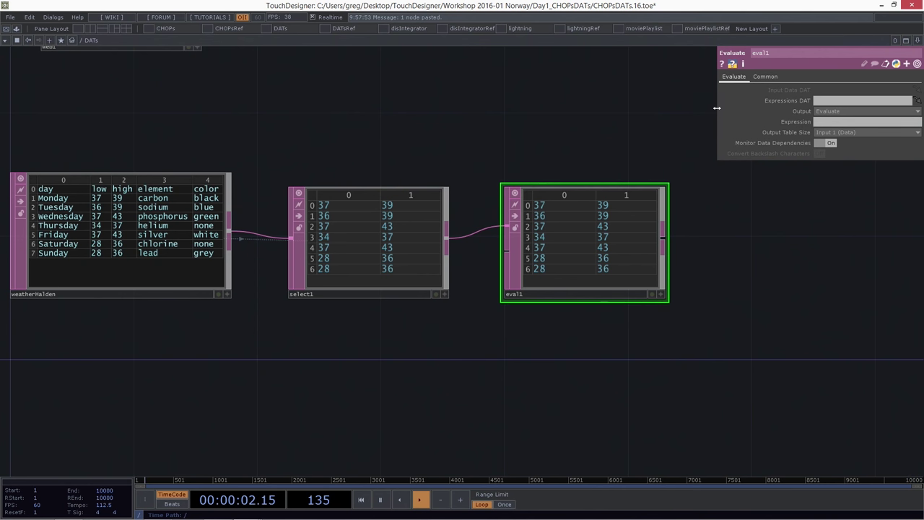
# Widen eval1's parameter area and set its Expression parameter, in expression mode, to int((me.inputCell - 32) * 5/9).
pyautogui.moveTo(717, 109); pyautogui.dragTo(515, 122)
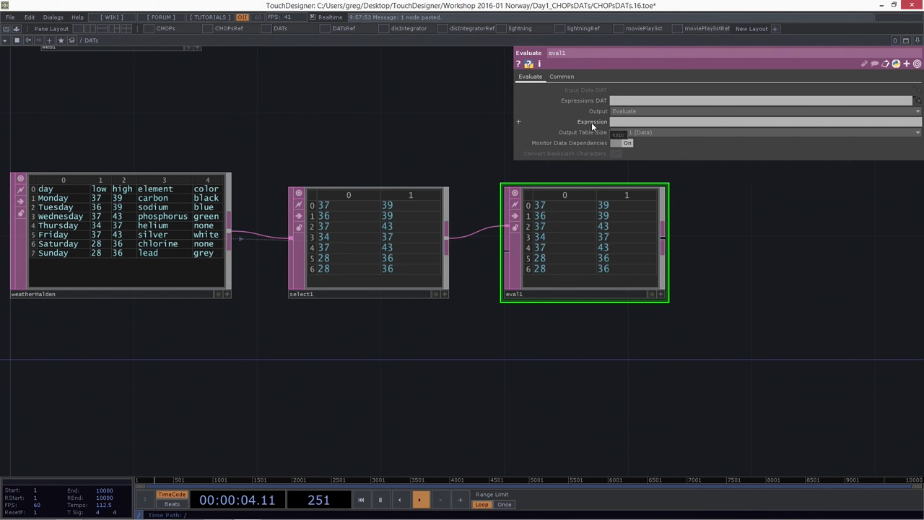
pyautogui.click(519, 122)
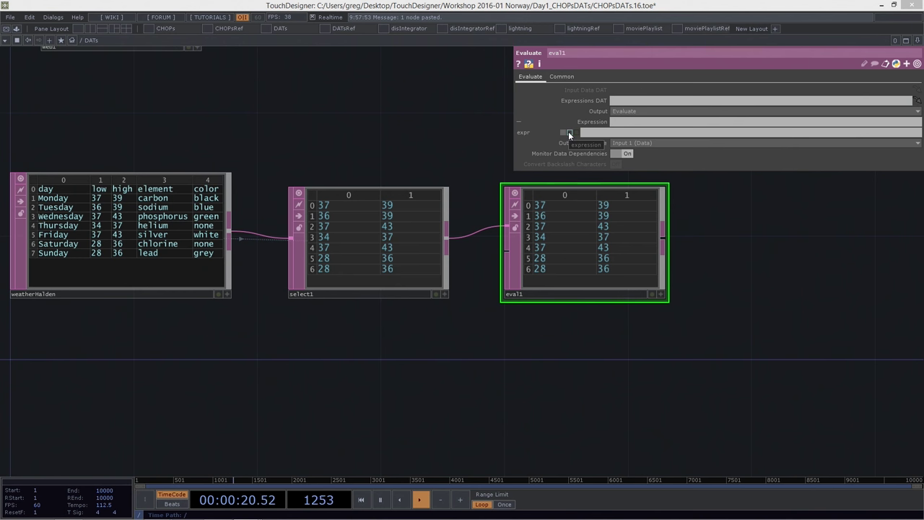
pyautogui.click(569, 134)
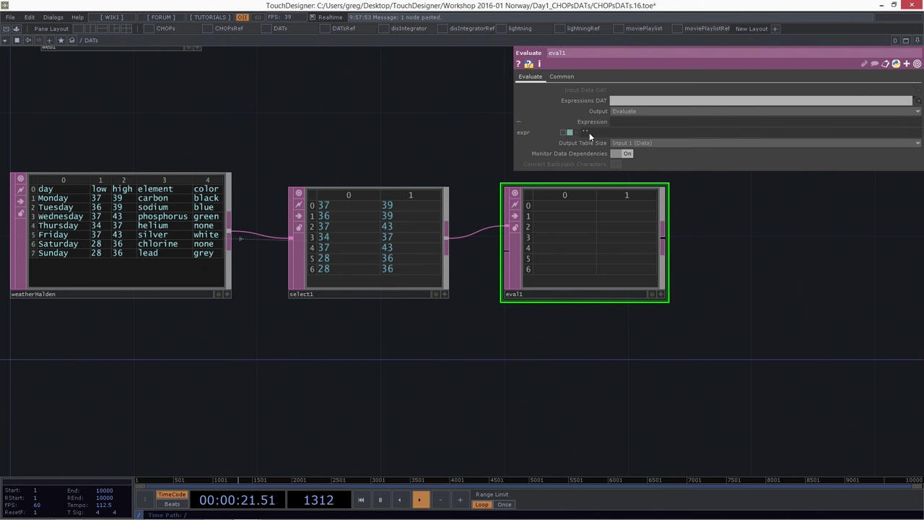
pyautogui.click(643, 132)
pyautogui.write('int((me.inputCell - 32) * 5/9)')
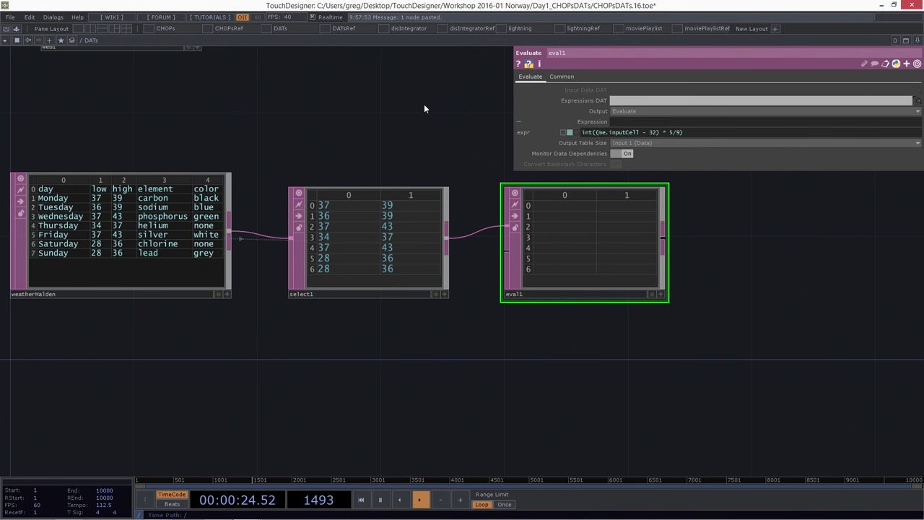
pyautogui.press('Return')
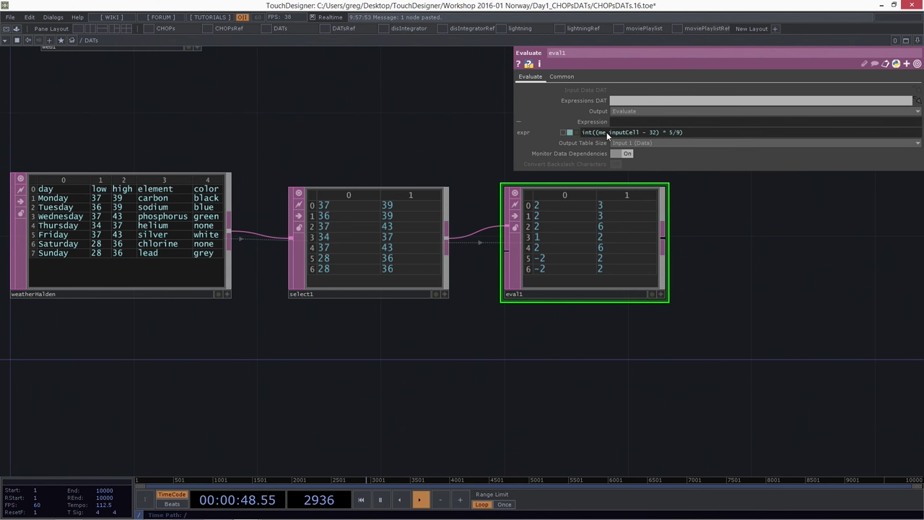
# Open eval1's conversion expression in Sublime Text and move the editor window clear of the parameters to examine it.
pyautogui.hotkey('ctrl', 'e')
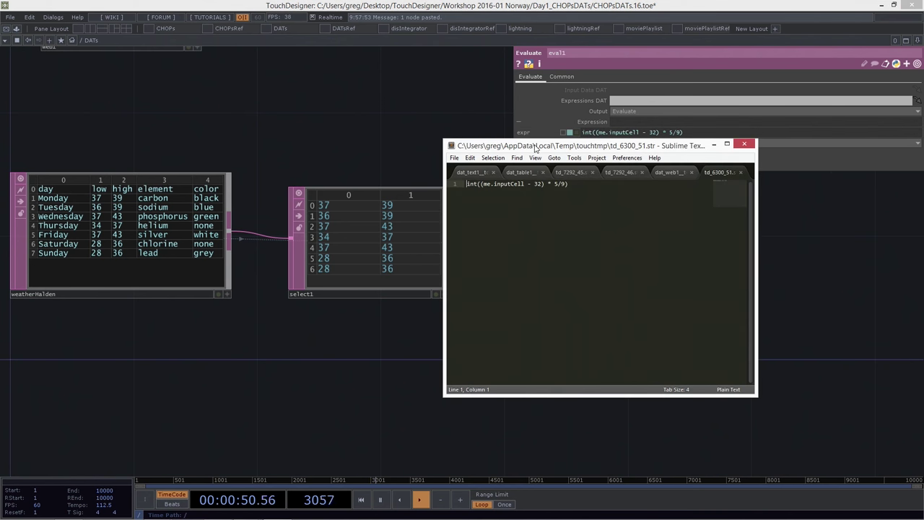
pyautogui.moveTo(535, 148); pyautogui.dragTo(383, 153)
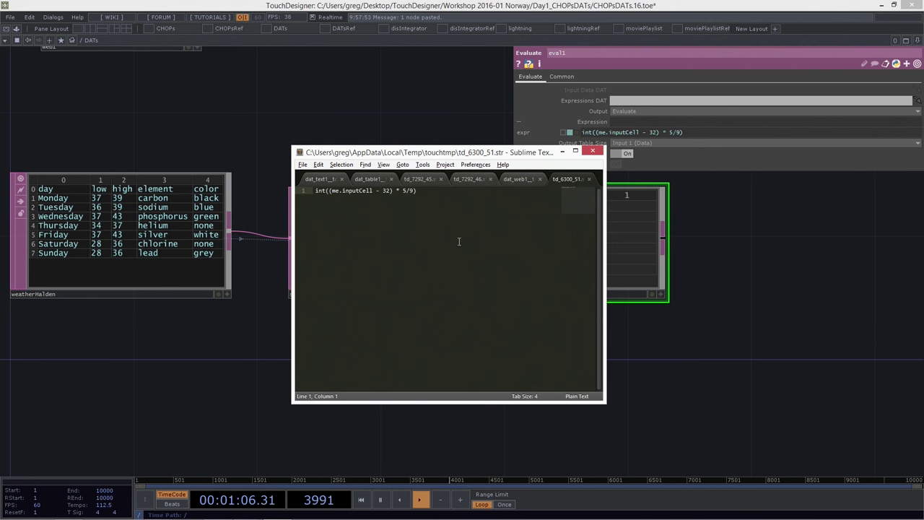
# Enlarge the expression text in Sublime Text, move the editor away from the select1 and eval1 tables to compare them, and close it.
pyautogui.keyDown('ctrl'); pyautogui.scroll(6, 458, 241); pyautogui.keyUp('ctrl')
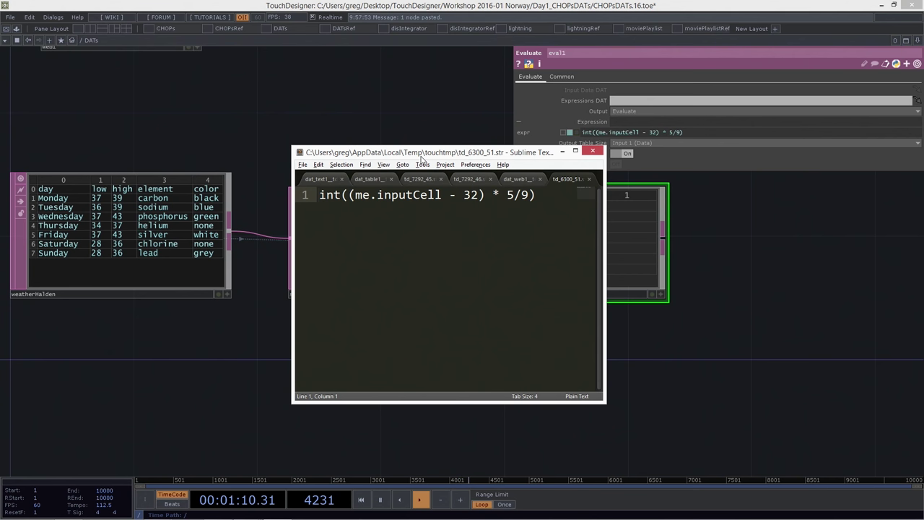
pyautogui.moveTo(418, 153); pyautogui.dragTo(679, 216)
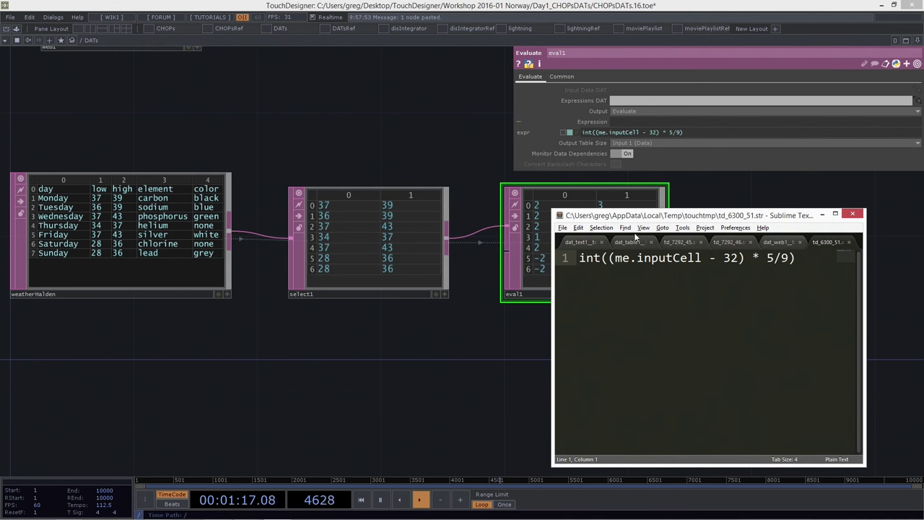
pyautogui.moveTo(632, 219); pyautogui.dragTo(660, 223)
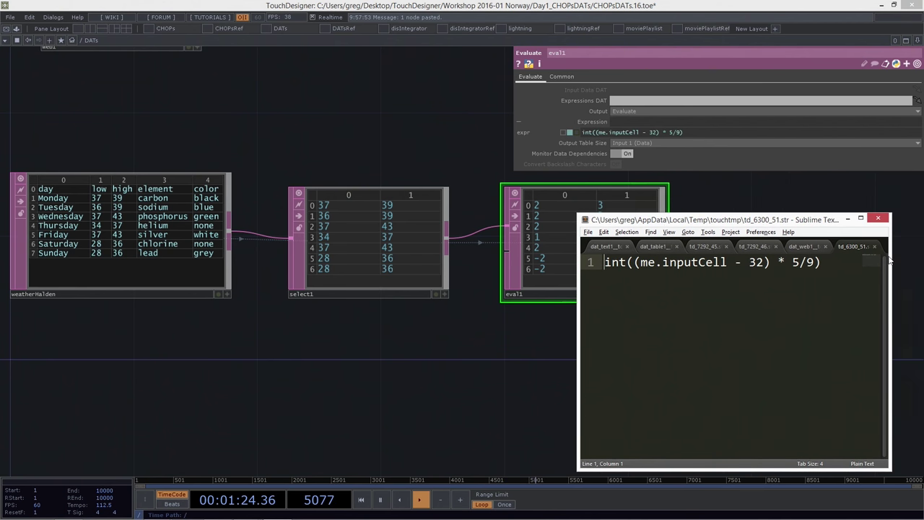
pyautogui.click(880, 219)
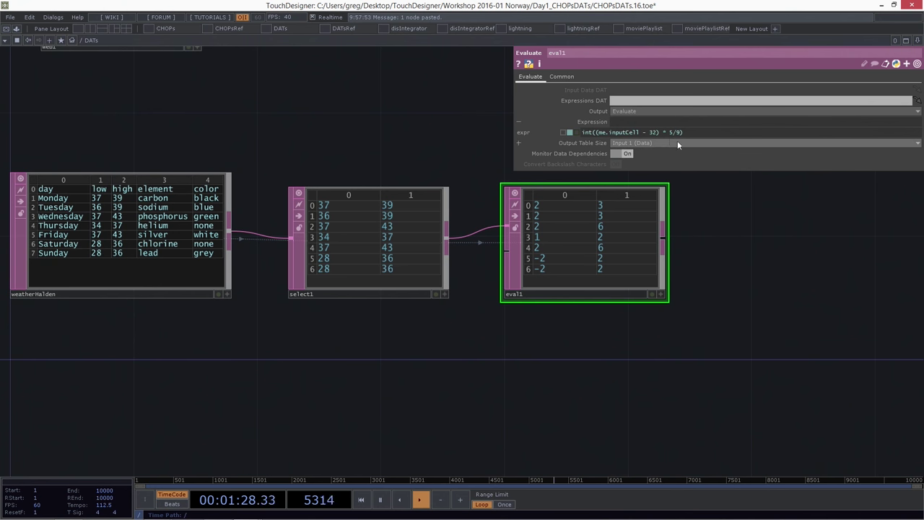
# Highlight me.inputCell in eval1's Expression parameter to examine how each input cell is referenced.
pyautogui.moveTo(638, 133)
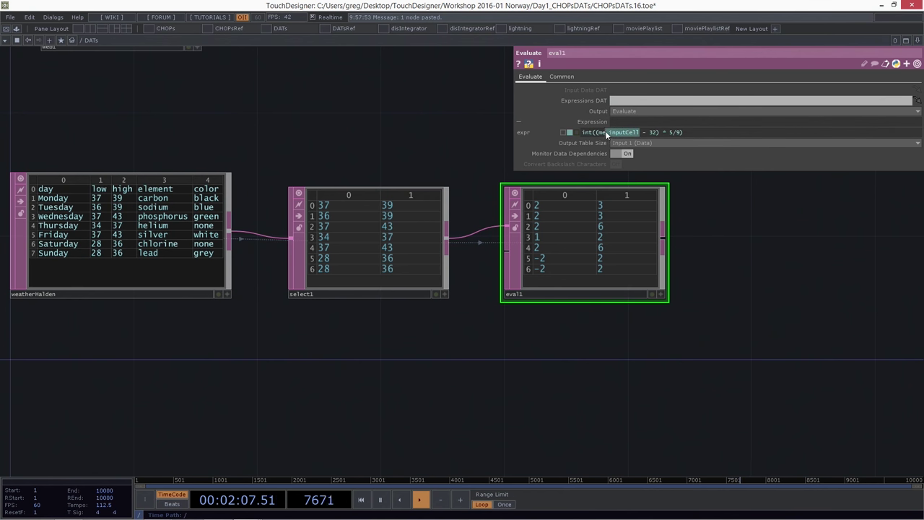
pyautogui.moveTo(605, 132); pyautogui.dragTo(599, 132)
pyautogui.moveTo(602, 134)
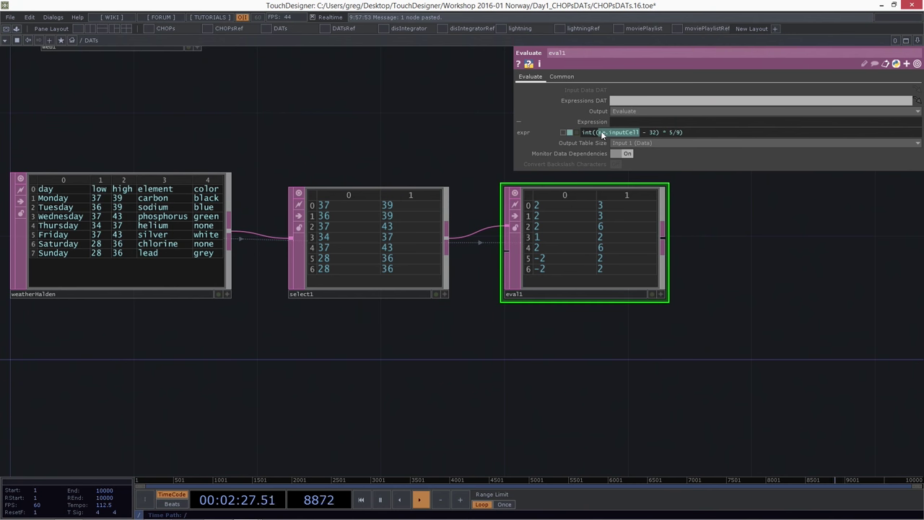
pyautogui.moveTo(634, 133)
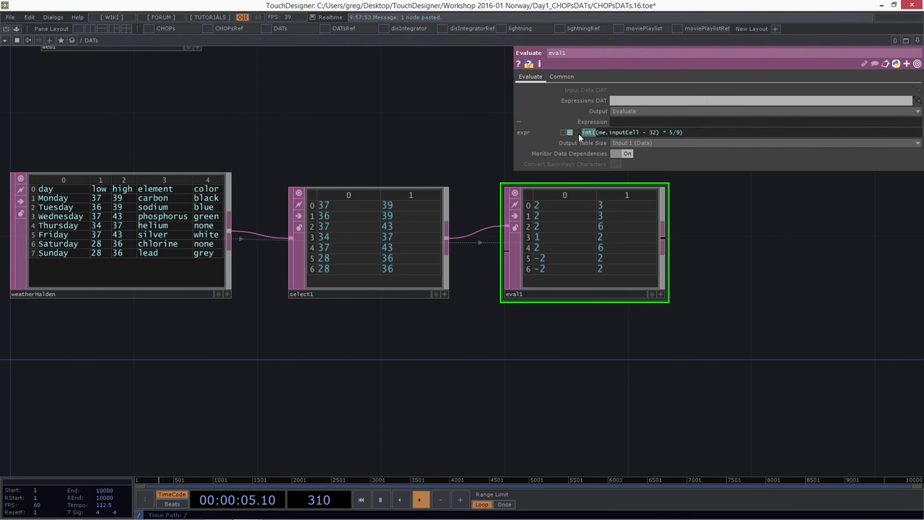
# Remove the int() wrapper from eval1's expression, leaving (me.inputCell - 32) * 5/9, and inspect the table values up close.
pyautogui.press('BackSpace')
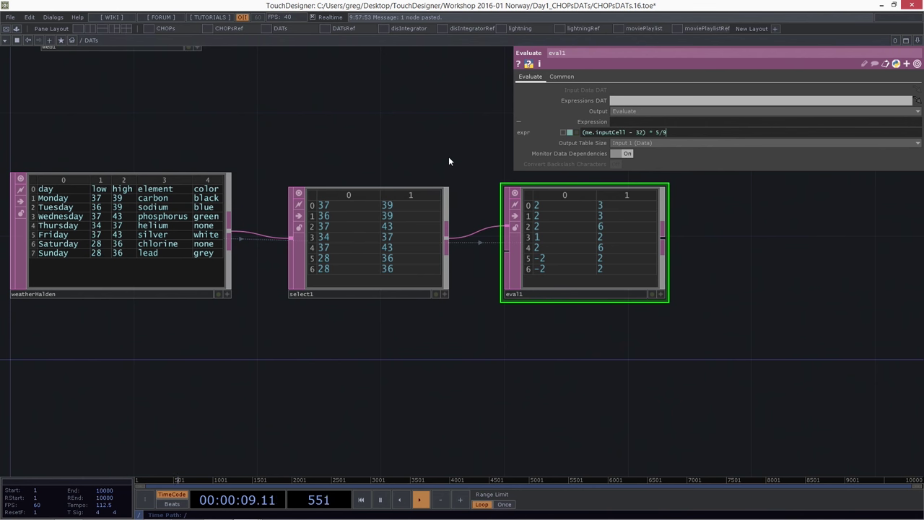
pyautogui.press('BackSpace')
pyautogui.press('Return')
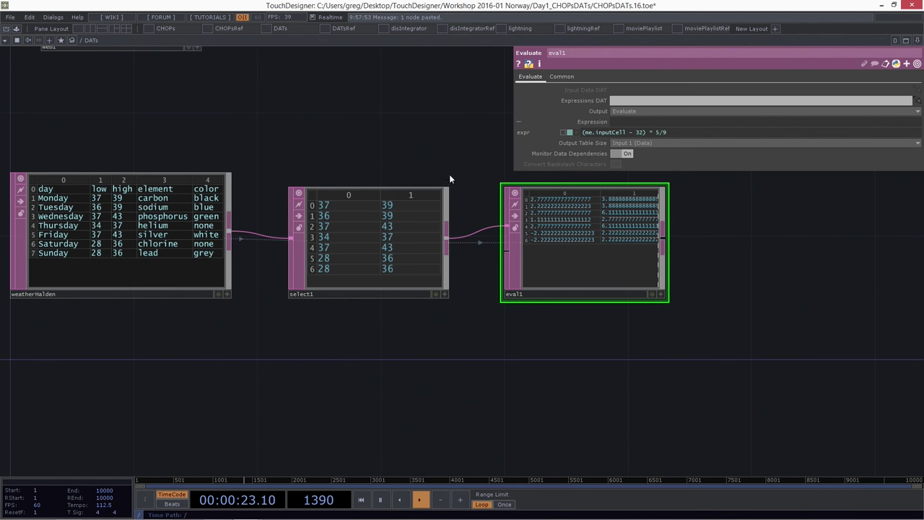
pyautogui.scroll(4, 476, 167)
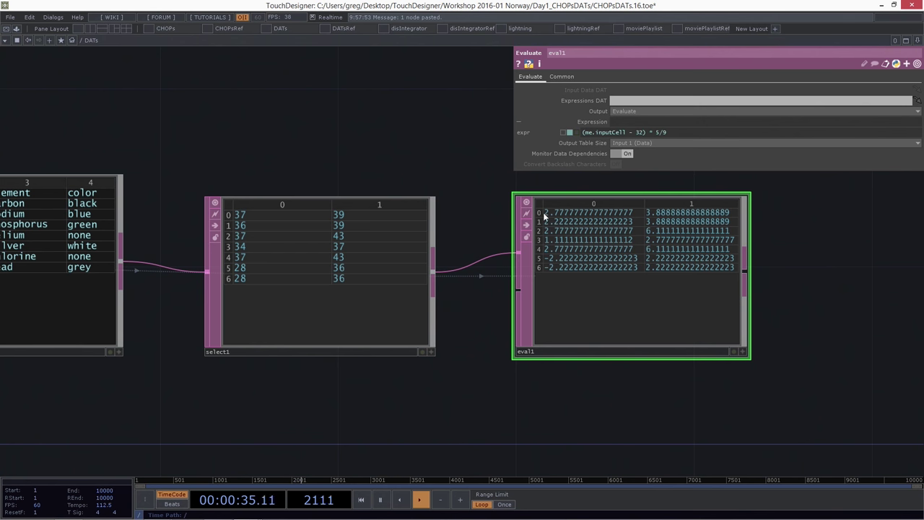
# Wrap eval1's expression in int() again so it reads int((me.inputCell - 32) * 5/9).
pyautogui.click(583, 133)
pyautogui.write('int(')
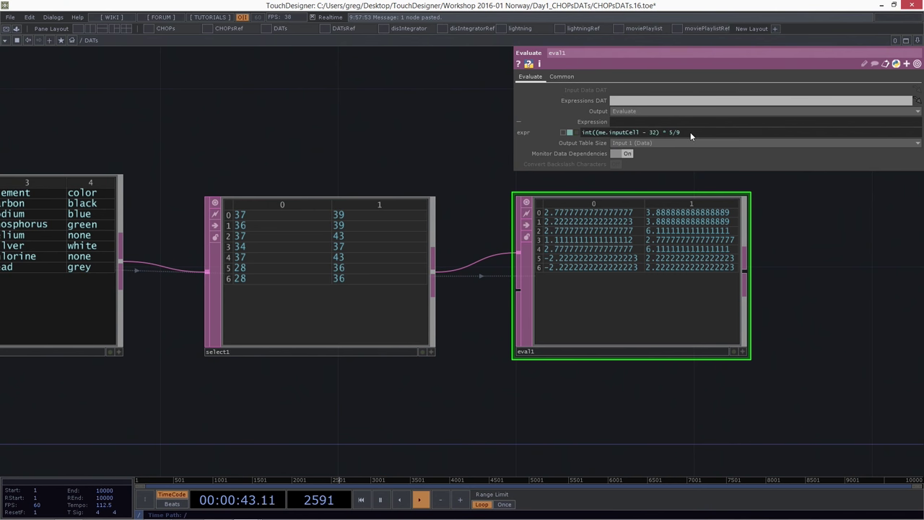
pyautogui.write(')')
pyautogui.press('Return')
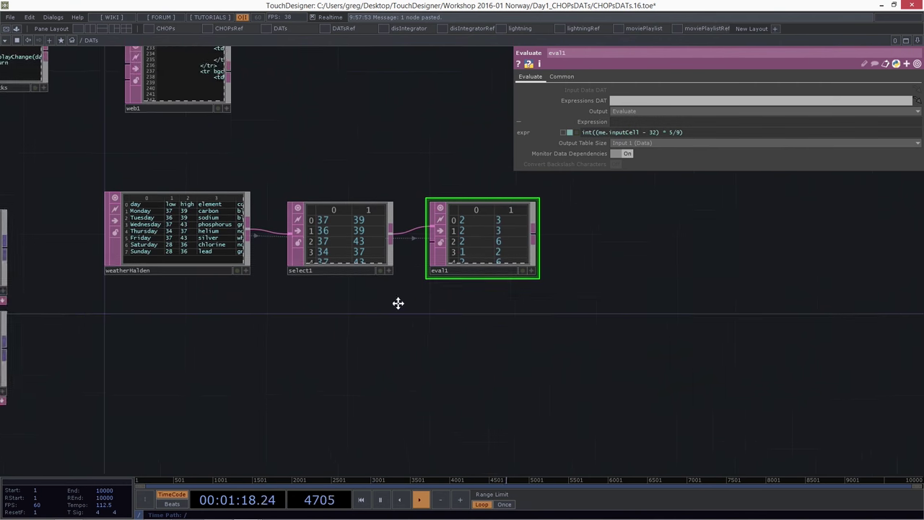
# Add a DAT to CHOP fed by select1 and place it below eval1.
pyautogui.moveTo(397, 303); pyautogui.dragTo(339, 308)
pyautogui.moveTo(317, 277); pyautogui.dragTo(350, 241)
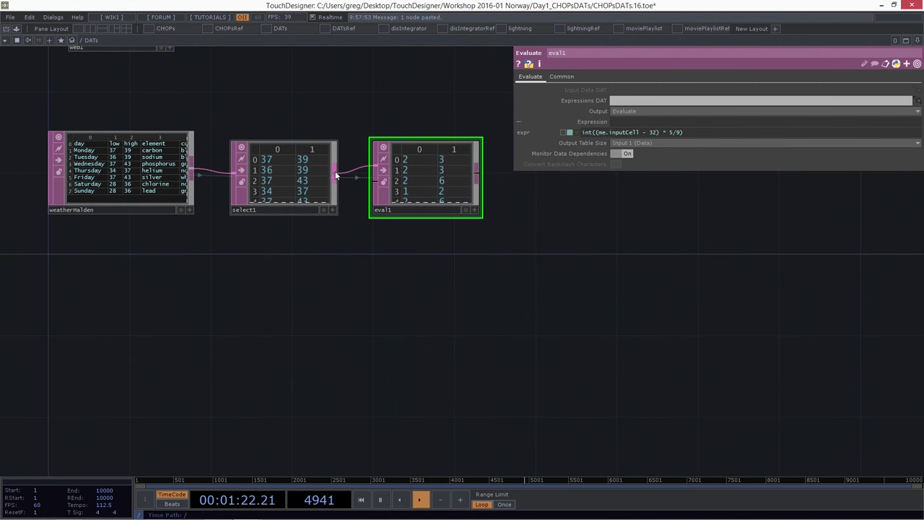
pyautogui.rightClick(335, 172)
pyautogui.click(390, 68)
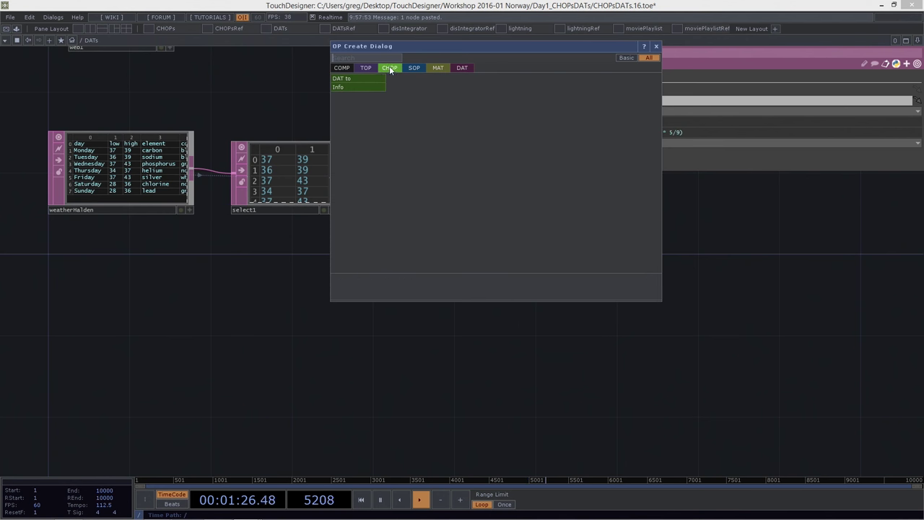
pyautogui.click(341, 78)
pyautogui.click(426, 287)
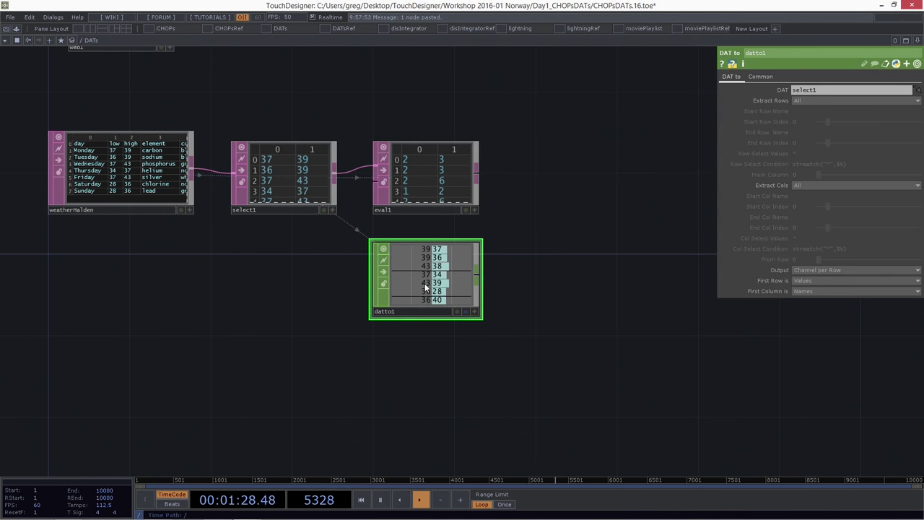
# Add a Math CHOP fed by datto1 and place it beside datto1.
pyautogui.scroll(3, 426, 287)
pyautogui.scroll(-3, 422, 284)
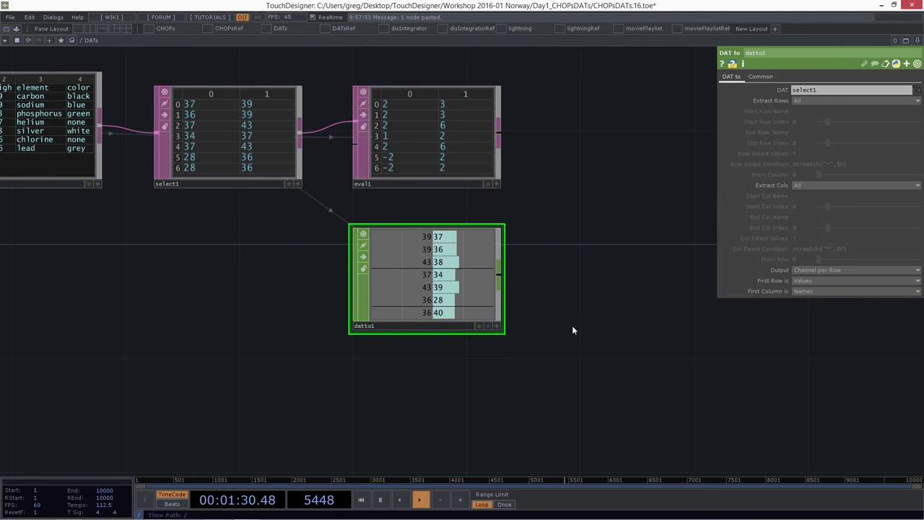
pyautogui.moveTo(572, 328); pyautogui.dragTo(504, 346)
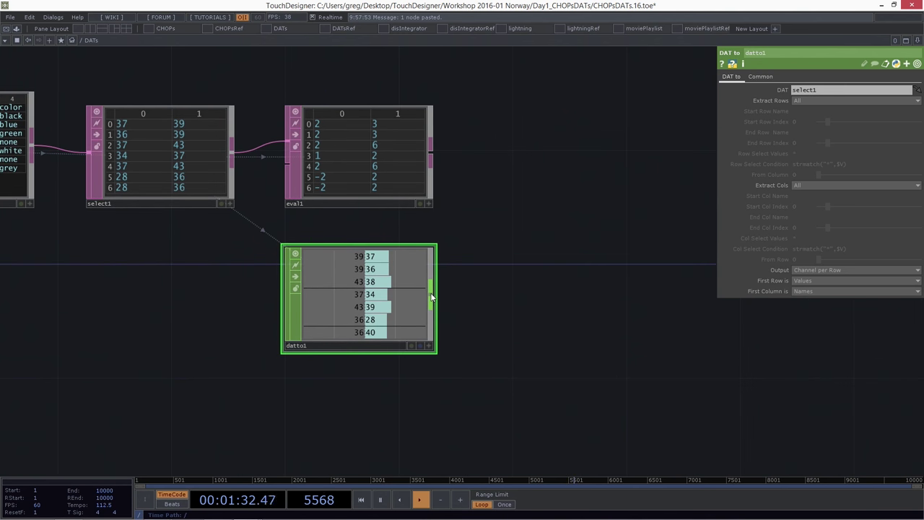
pyautogui.rightClick(431, 296)
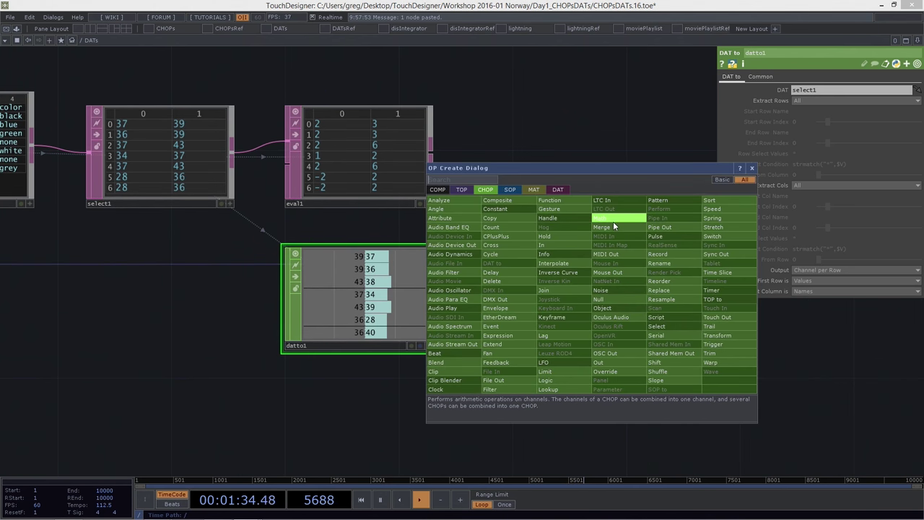
pyautogui.click(613, 221)
pyautogui.click(559, 299)
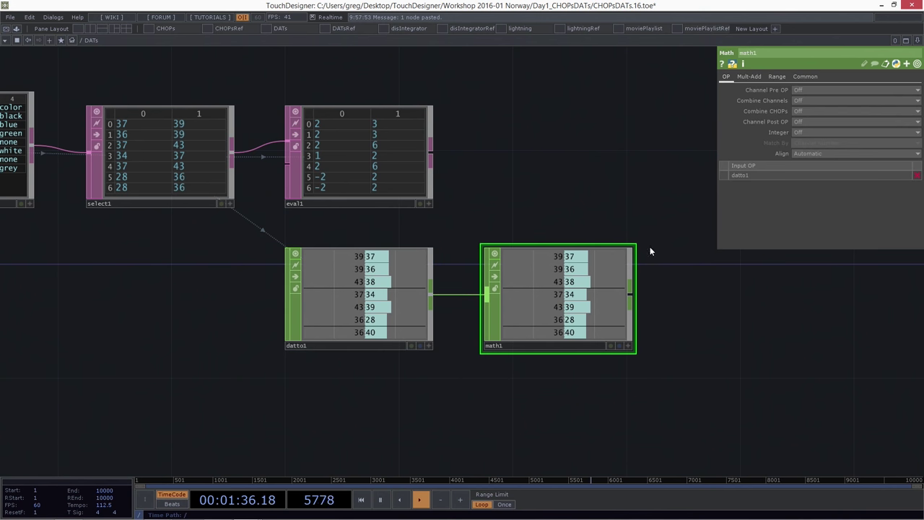
# Set math1's Pre-Add to -32 and its Multiply to 5/9.
pyautogui.click(748, 77)
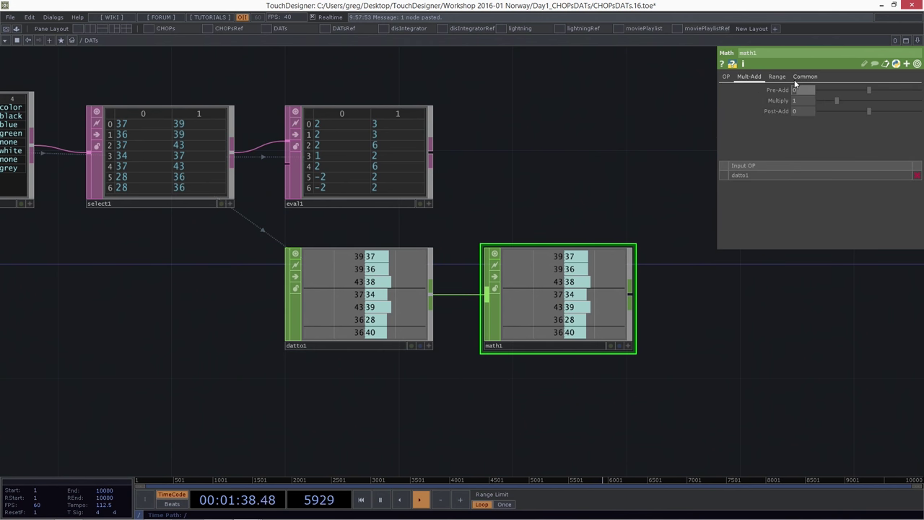
pyautogui.write('-21')
pyautogui.press('Return')
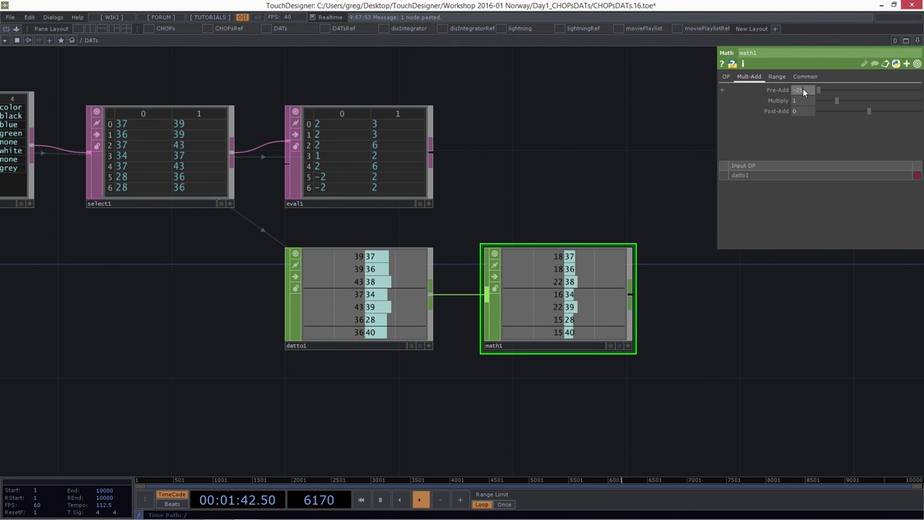
pyautogui.write('-32')
pyautogui.press('Return')
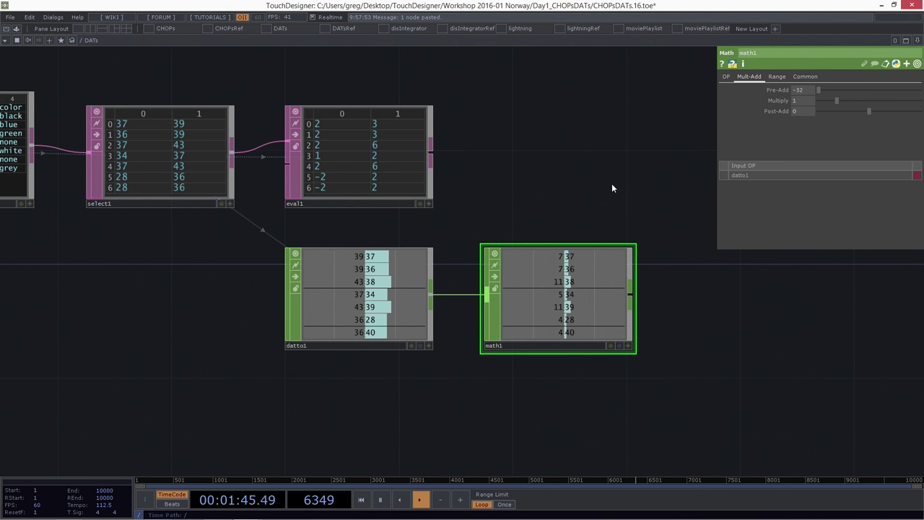
pyautogui.click(792, 102)
pyautogui.write('5/9')
pyautogui.press('Return')
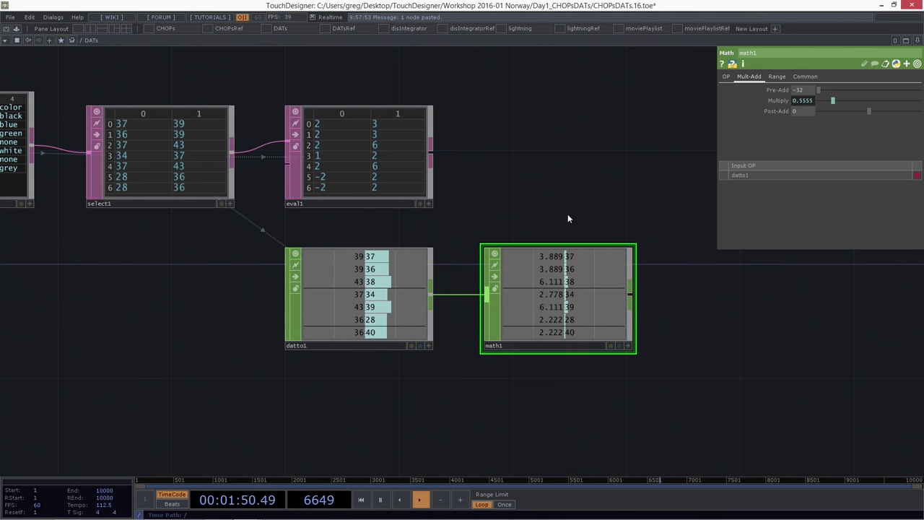
# Bring up math1's OP parameters for review.
pyautogui.moveTo(565, 284); pyautogui.dragTo(567, 287)
pyautogui.moveTo(381, 417); pyautogui.dragTo(404, 279)
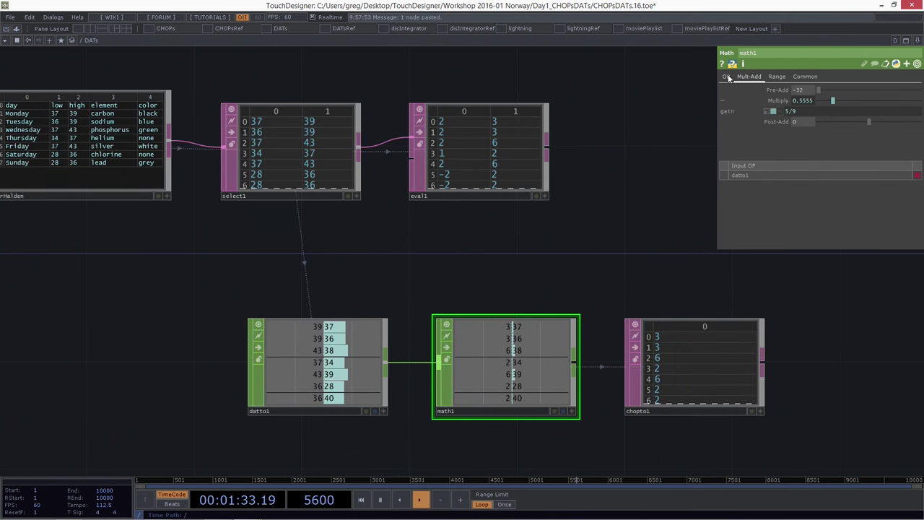
pyautogui.click(727, 77)
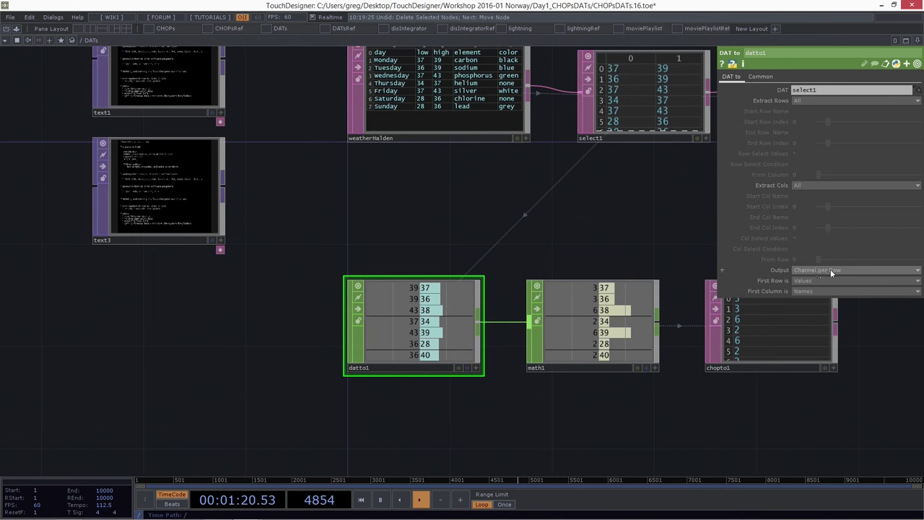
# Set datto1's Output to Channel per Column and its First Column is option to Values.
pyautogui.click(818, 268)
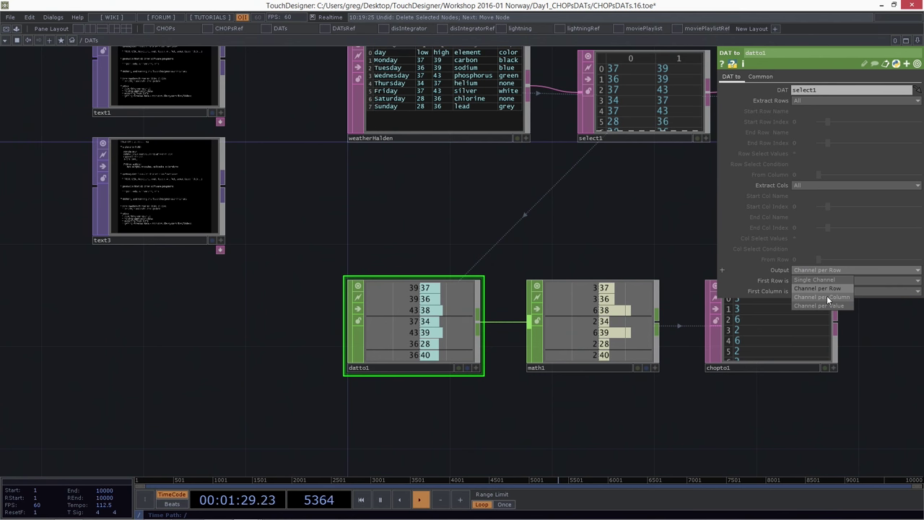
pyautogui.click(827, 296)
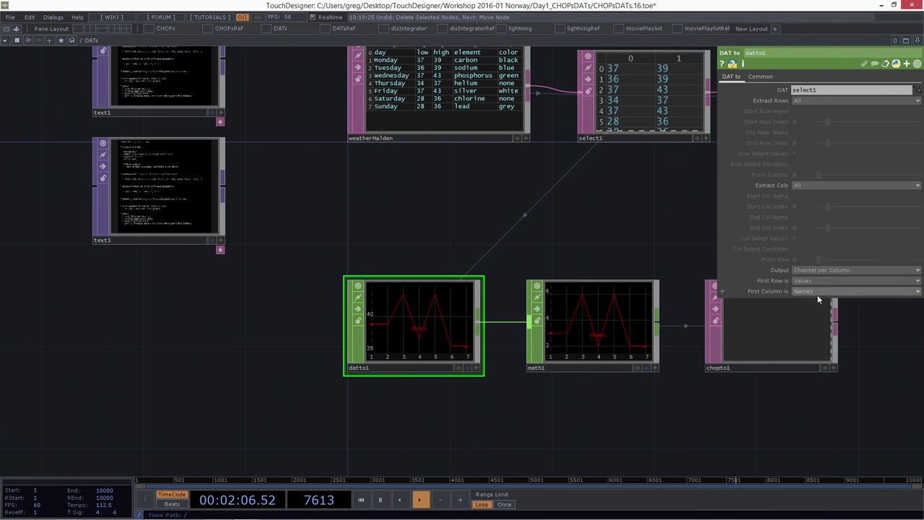
pyautogui.click(810, 290)
pyautogui.click(803, 317)
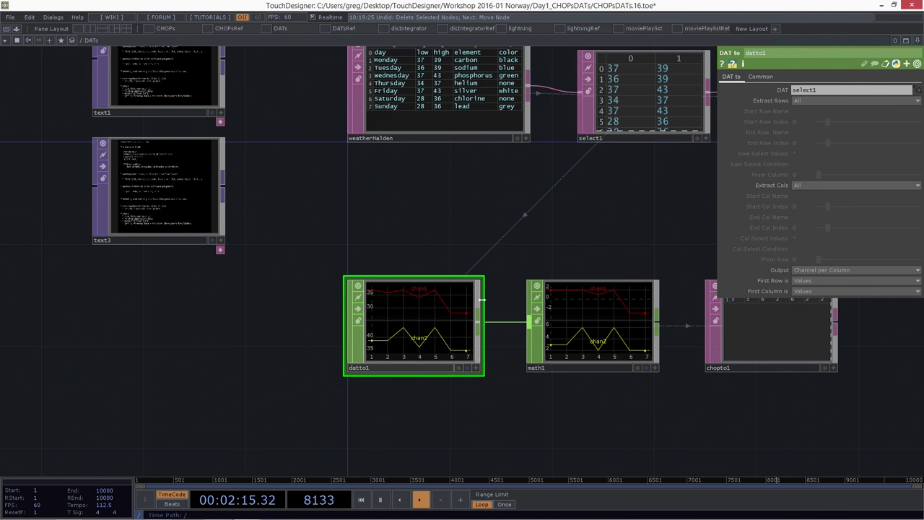
# Add a Transpose DAT fed by chopto1 and place it beside chopto1.
pyautogui.moveTo(600, 248); pyautogui.dragTo(490, 247)
pyautogui.moveTo(570, 241); pyautogui.dragTo(636, 287, button='right')
pyautogui.moveTo(621, 213); pyautogui.dragTo(587, 212)
pyautogui.click(691, 324)
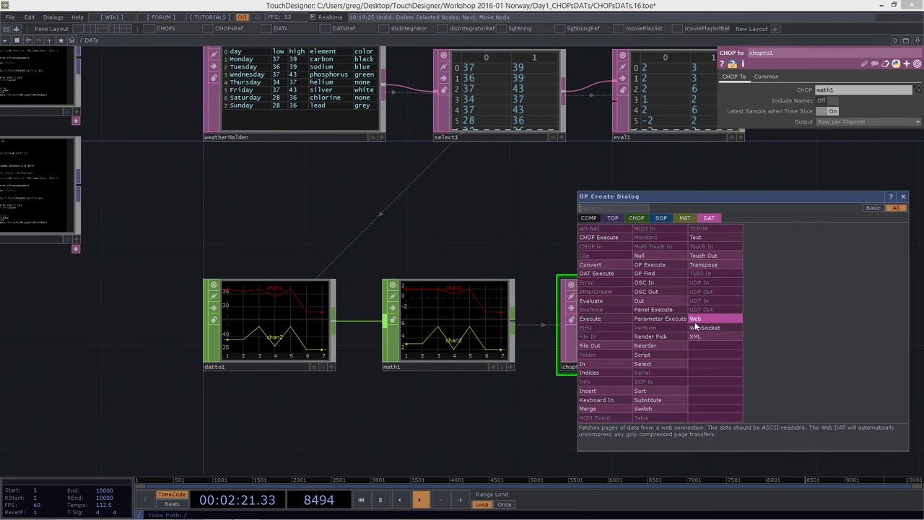
pyautogui.click(720, 266)
pyautogui.click(797, 323)
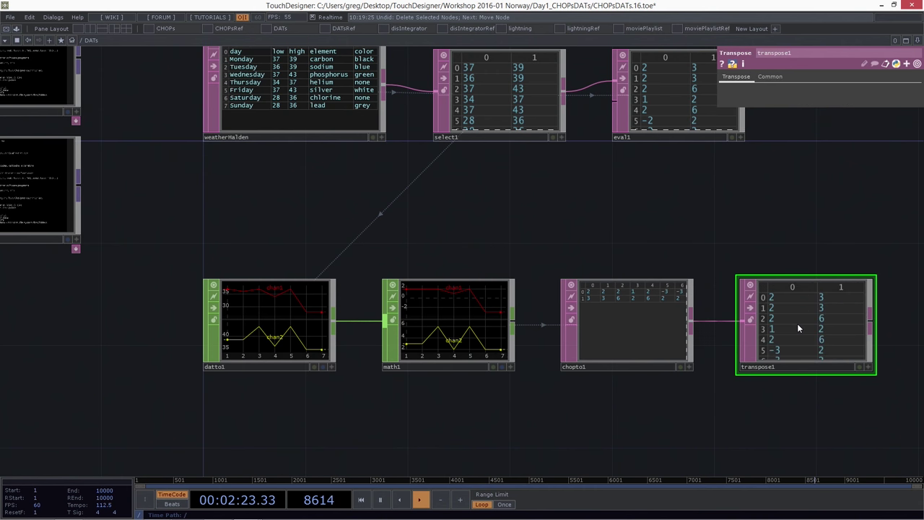
# Examine the CHOP conversion chain, comparing select1's table with datto1's channels and its Output, First Row and First Column settings.
pyautogui.scroll(-1, 750, 243)
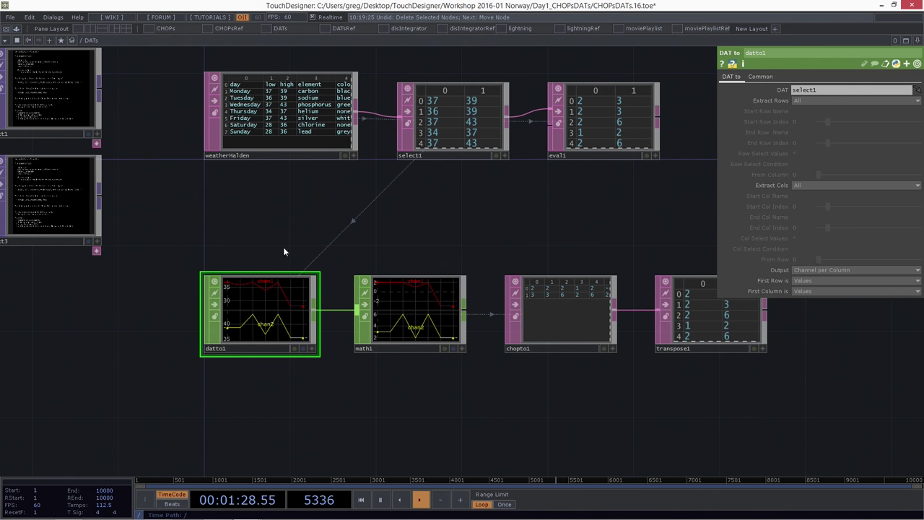
pyautogui.moveTo(258, 243); pyautogui.dragTo(293, 244)
pyautogui.scroll(5, 433, 62)
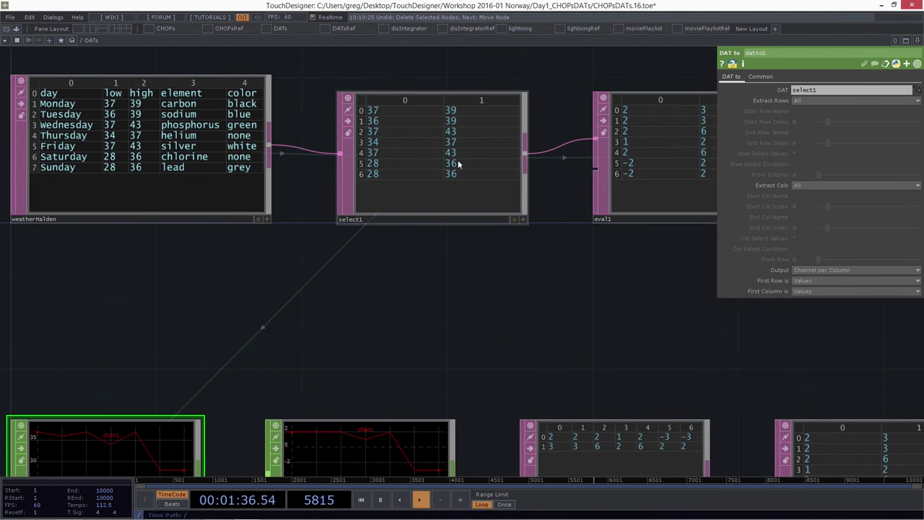
pyautogui.moveTo(424, 292); pyautogui.dragTo(448, 229)
pyautogui.moveTo(447, 228); pyautogui.dragTo(433, 264, button='middle')
pyautogui.moveTo(52, 361); pyautogui.dragTo(180, 251, button='middle')
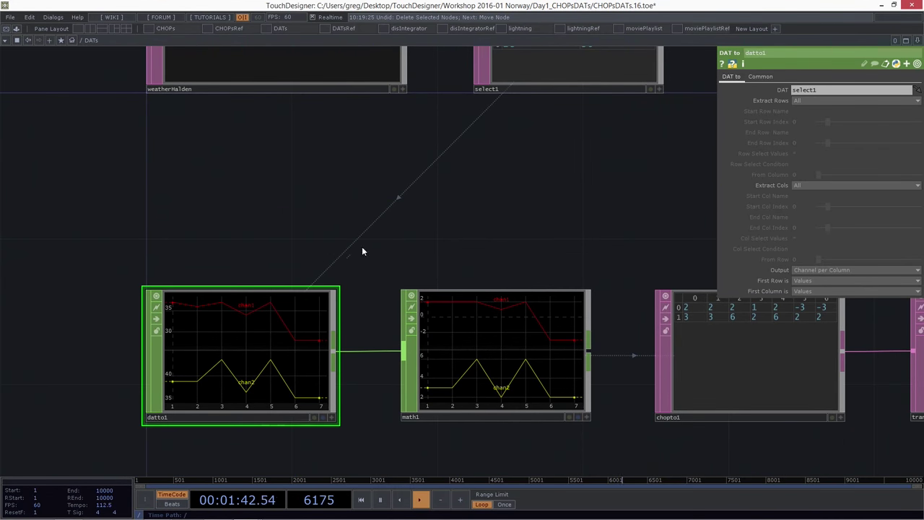
pyautogui.moveTo(268, 241); pyautogui.dragTo(264, 304)
pyautogui.moveTo(564, 187); pyautogui.dragTo(546, 215)
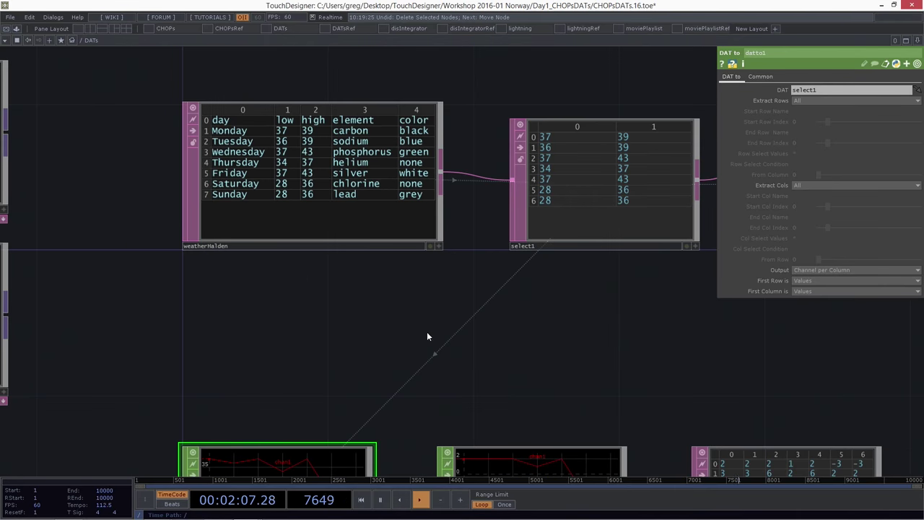
pyautogui.moveTo(427, 332); pyautogui.dragTo(378, 242)
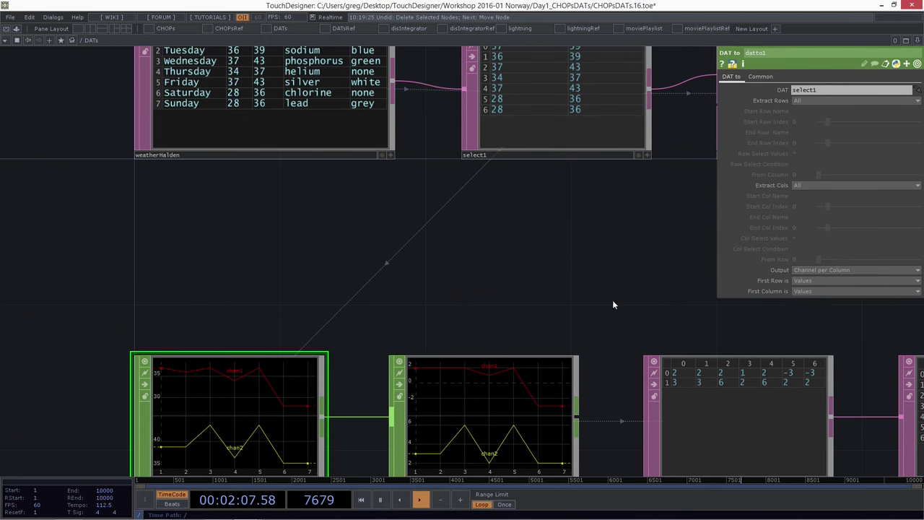
# Review the available First Column is options for datto1 and inspect the channel graph in its viewer.
pyautogui.click(806, 292)
pyautogui.click(808, 289)
pyautogui.moveTo(458, 255); pyautogui.dragTo(472, 166)
pyautogui.scroll(-1, 306, 215)
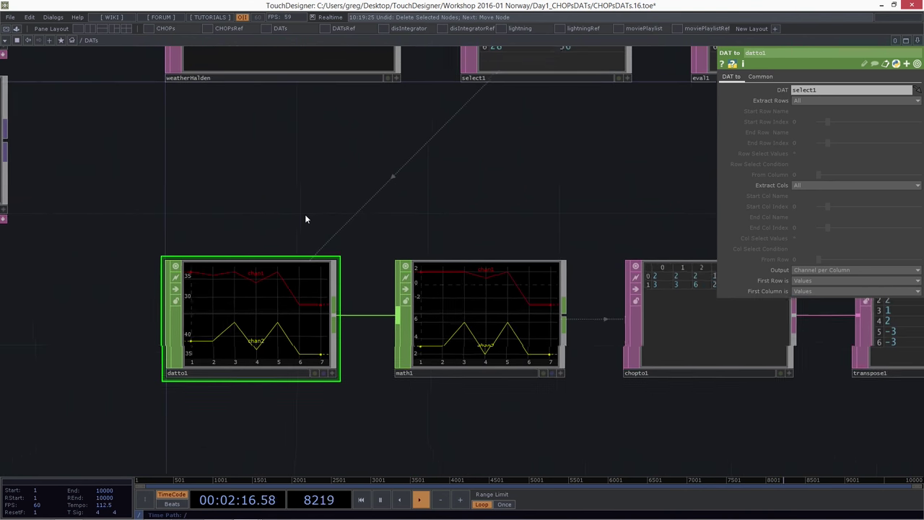
pyautogui.scroll(-1, 306, 218)
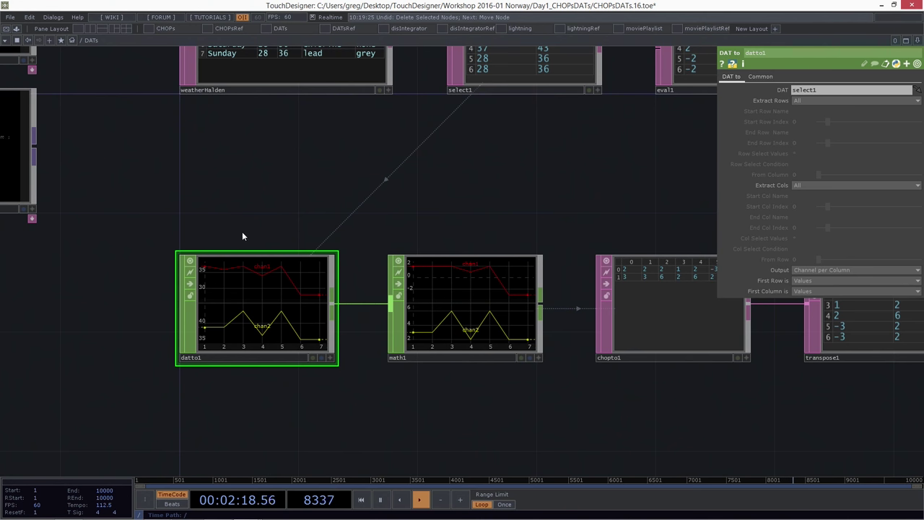
pyautogui.click(330, 357)
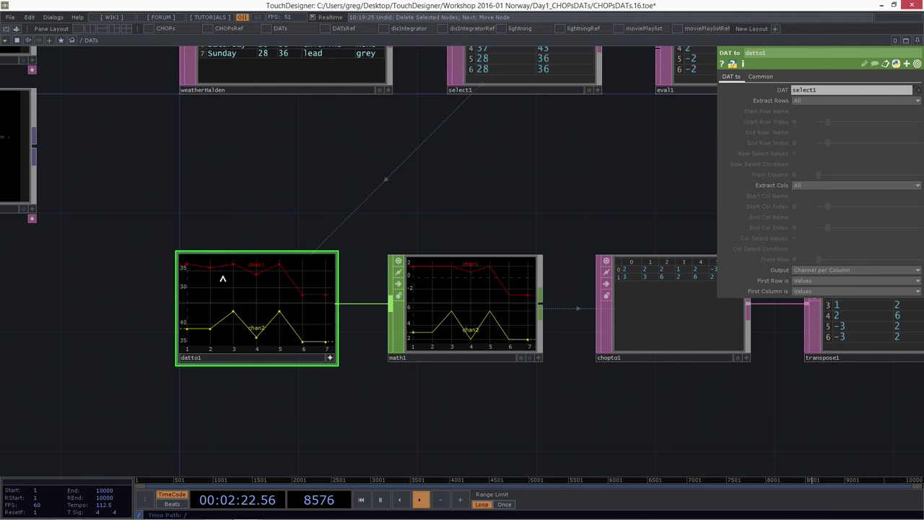
pyautogui.click(330, 358)
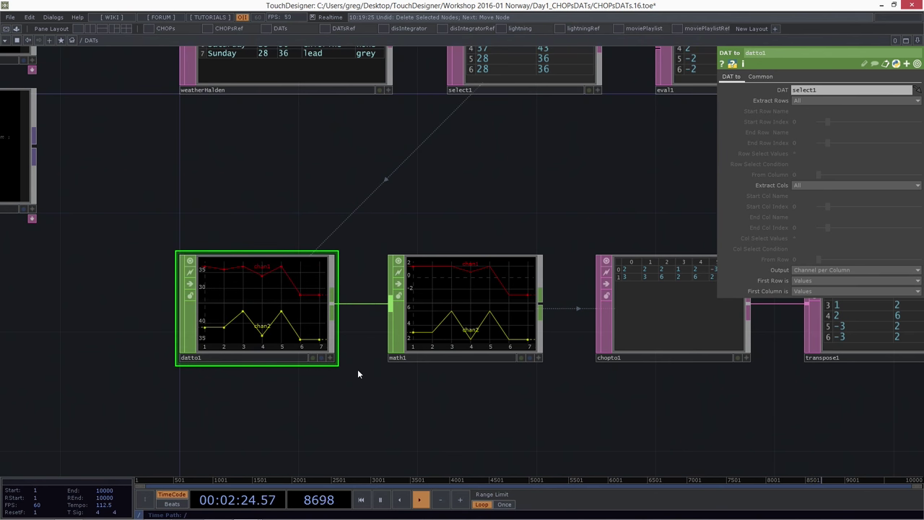
# Review math1's Pre-Add and Multiply settings, and bring up chopto1's parameters.
pyautogui.moveTo(429, 424); pyautogui.dragTo(322, 403)
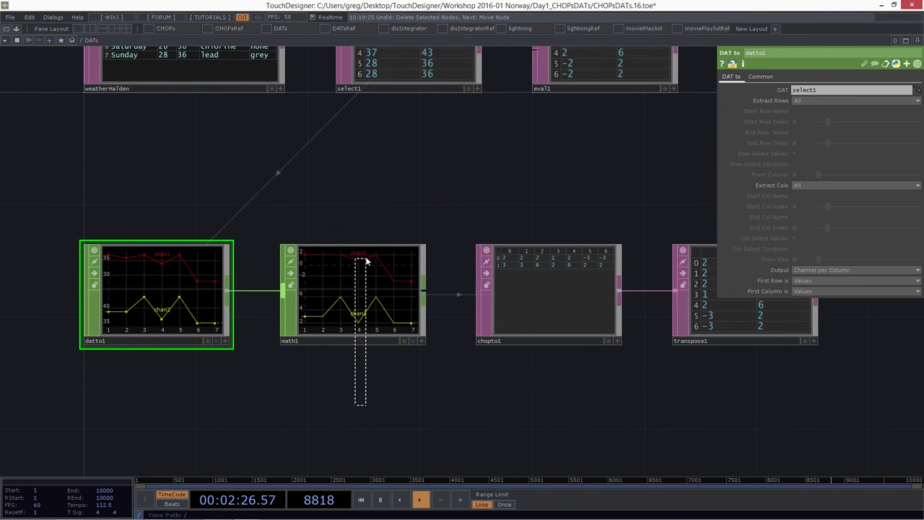
pyautogui.click(364, 253)
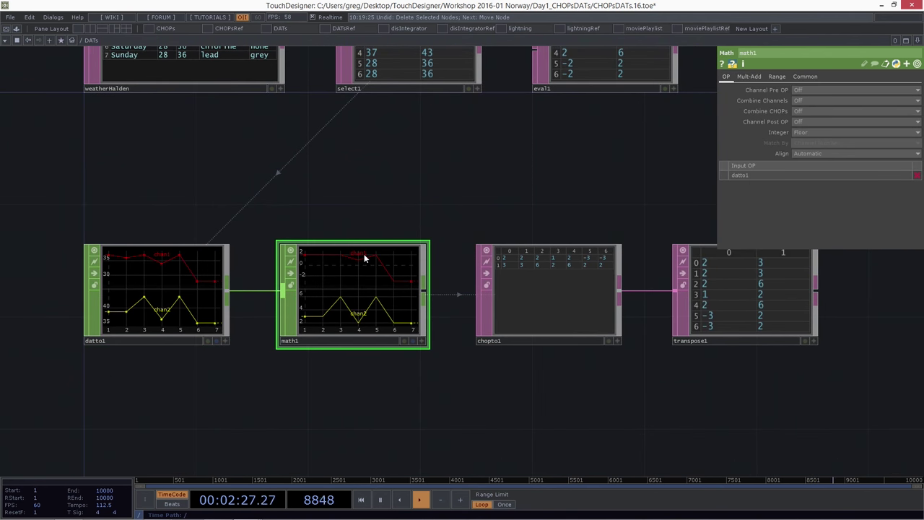
pyautogui.click(753, 77)
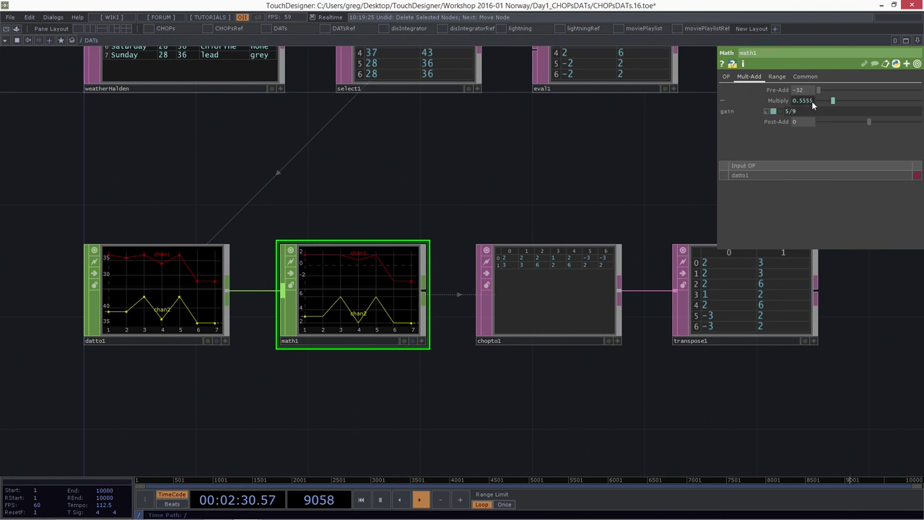
pyautogui.moveTo(485, 209); pyautogui.dragTo(403, 196)
pyautogui.moveTo(419, 192); pyautogui.dragTo(476, 291, button='right')
pyautogui.scroll(6, 460, 244)
pyautogui.scroll(-4, 460, 249)
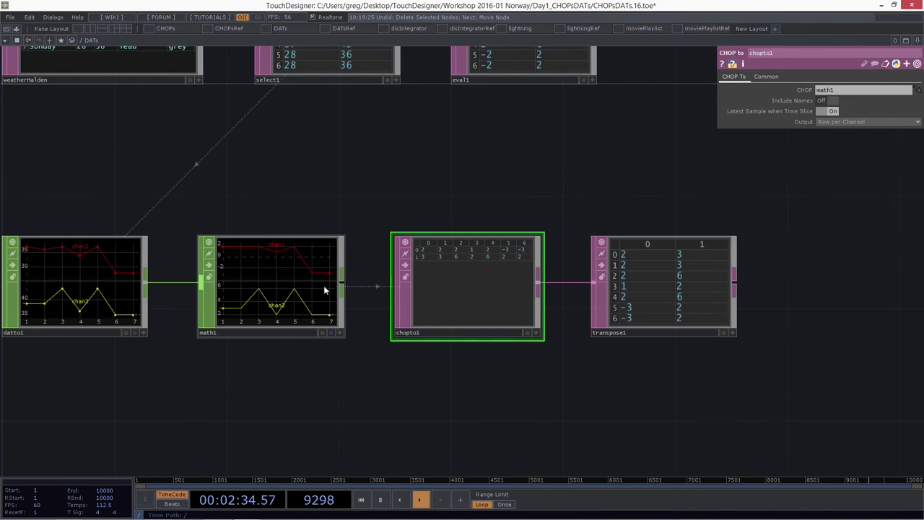
# Examine chopto1's table, then compare transpose1's rows and columns with those of eval1.
pyautogui.moveTo(470, 189); pyautogui.dragTo(472, 259)
pyautogui.scroll(4, 472, 257)
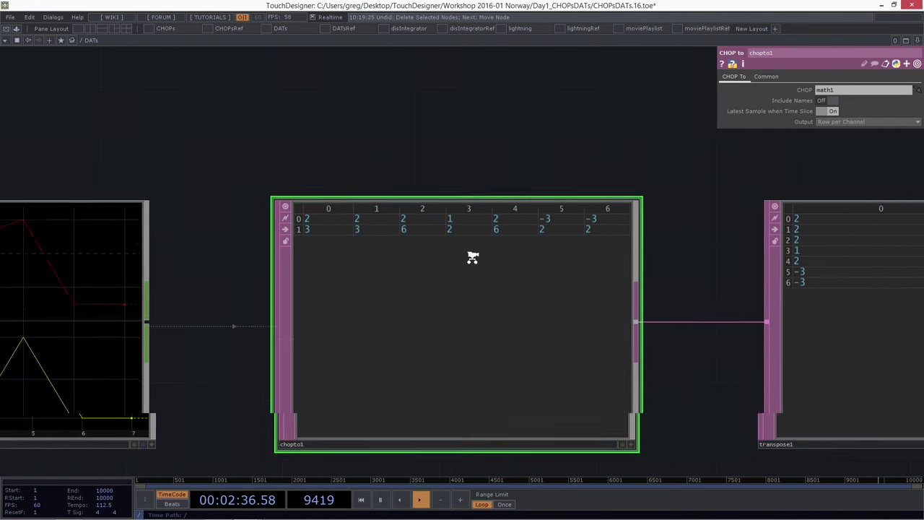
pyautogui.scroll(-3, 472, 258)
pyautogui.moveTo(522, 173); pyautogui.dragTo(507, 211)
pyautogui.moveTo(426, 215); pyautogui.dragTo(400, 220, button='middle')
pyautogui.moveTo(548, 205); pyautogui.dragTo(457, 184)
pyautogui.click(534, 283)
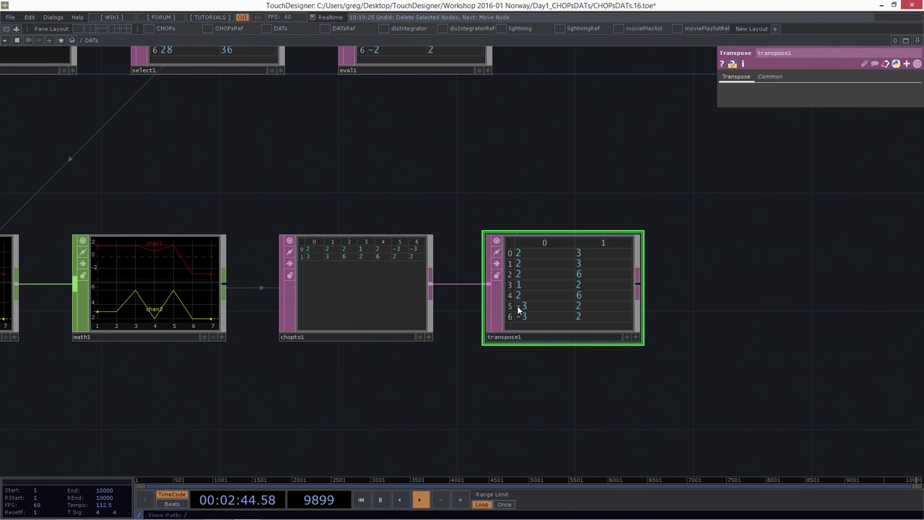
pyautogui.moveTo(444, 228); pyautogui.dragTo(457, 349)
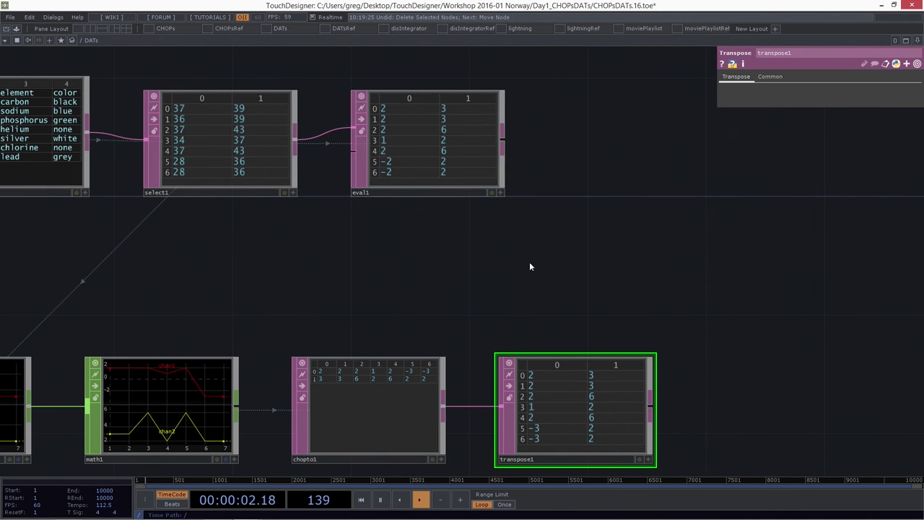
# Move select1 and eval1 up above weatherHalden's level, and move the datto1-to-transpose1 chain further down the network.
pyautogui.scroll(-2, 529, 261)
pyautogui.scroll(-5, 489, 286)
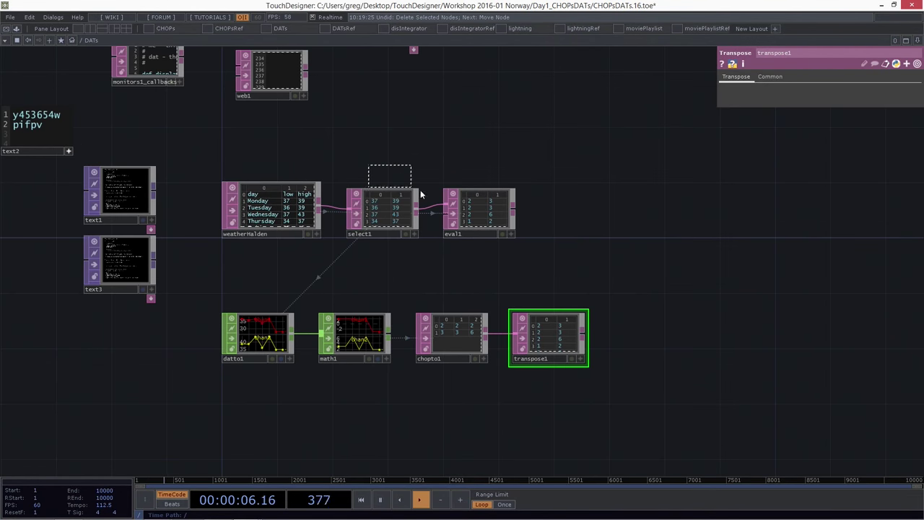
pyautogui.moveTo(422, 190); pyautogui.dragTo(462, 207, button='right')
pyautogui.moveTo(480, 211); pyautogui.dragTo(477, 169)
pyautogui.moveTo(433, 244); pyautogui.dragTo(494, 179)
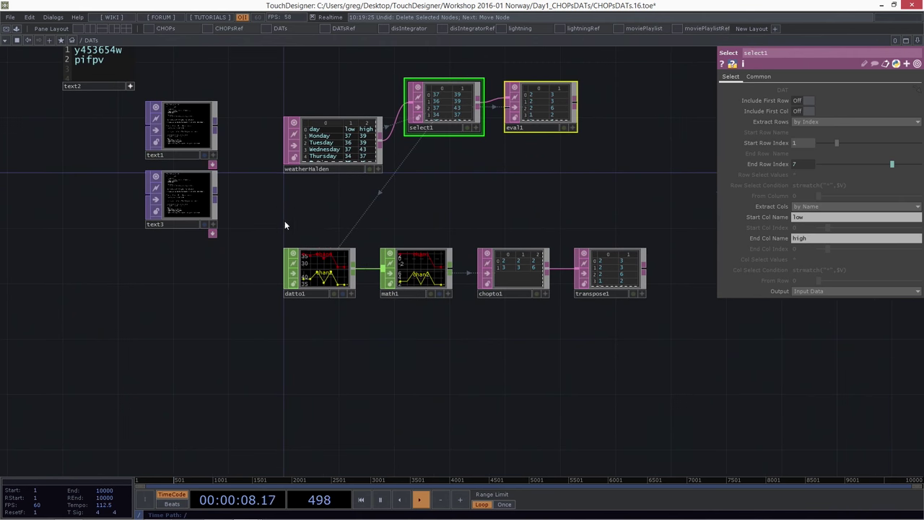
pyautogui.moveTo(285, 222); pyautogui.dragTo(628, 316, button='right')
pyautogui.moveTo(595, 260); pyautogui.dragTo(610, 300)
pyautogui.moveTo(520, 220); pyautogui.dragTo(505, 284)
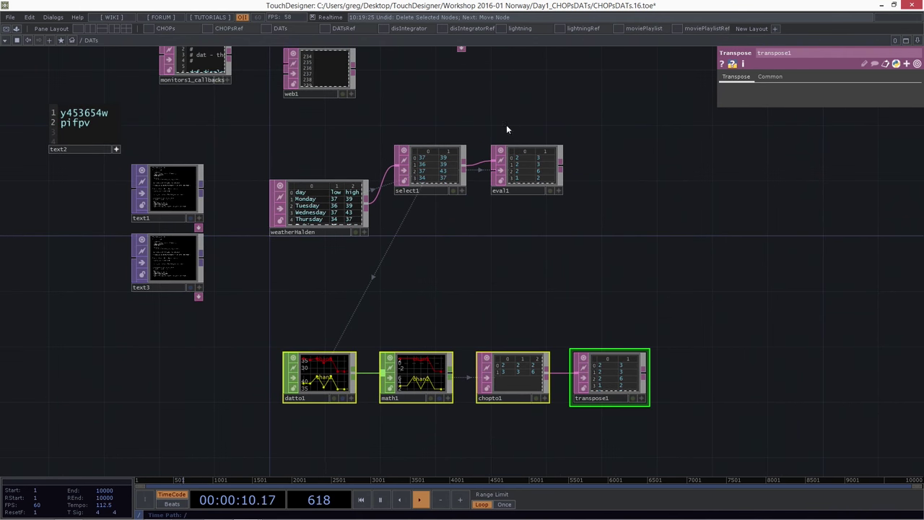
# Add a Merge DAT fed by weatherHalden and place it beyond eval1.
pyautogui.scroll(3, 415, 249)
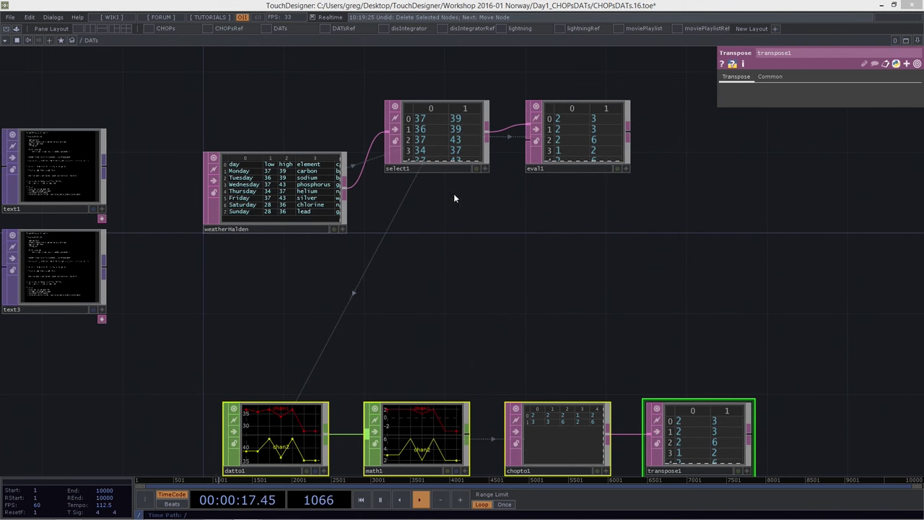
pyautogui.rightClick(345, 194)
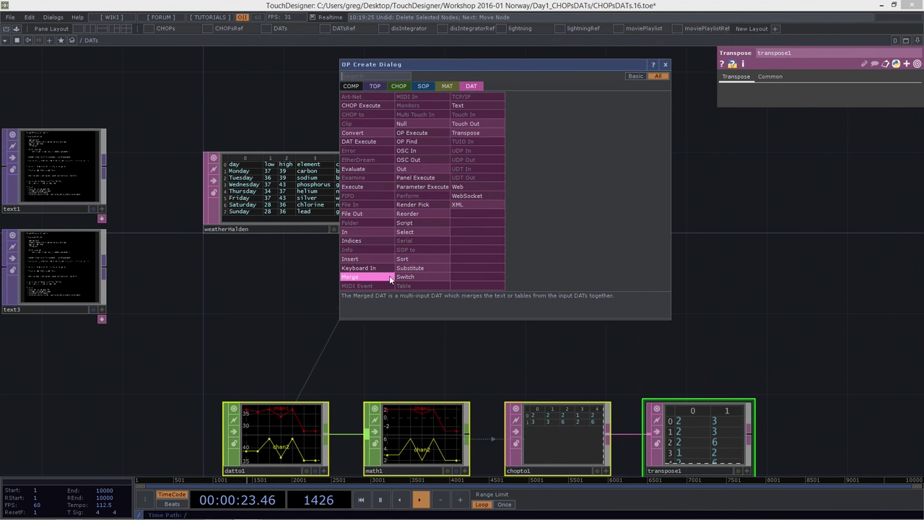
pyautogui.write('mer')
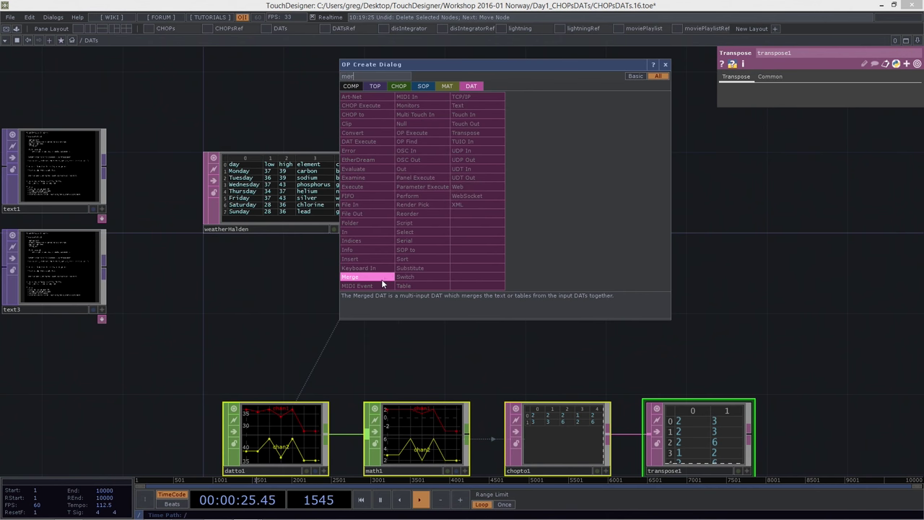
pyautogui.click(382, 281)
pyautogui.click(756, 199)
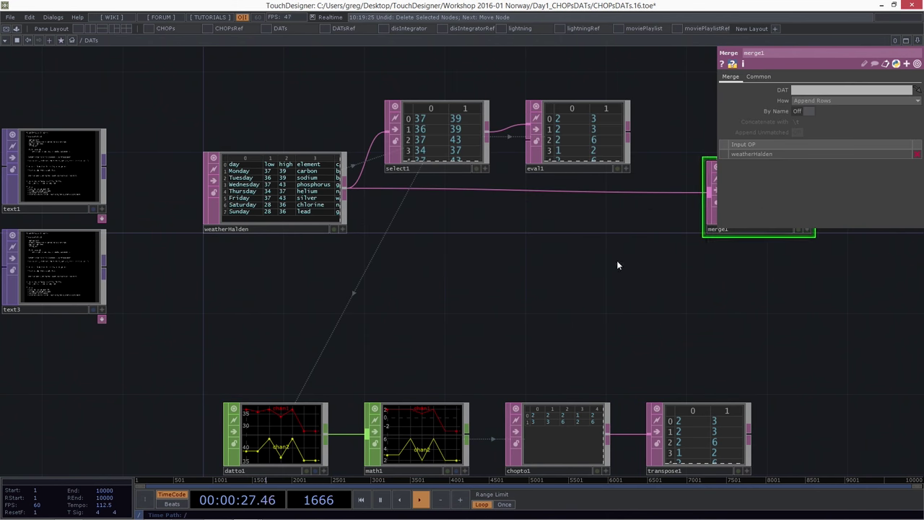
# Connect eval1's output to merge1 as its second input and inspect the merged table.
pyautogui.moveTo(618, 265); pyautogui.dragTo(318, 307)
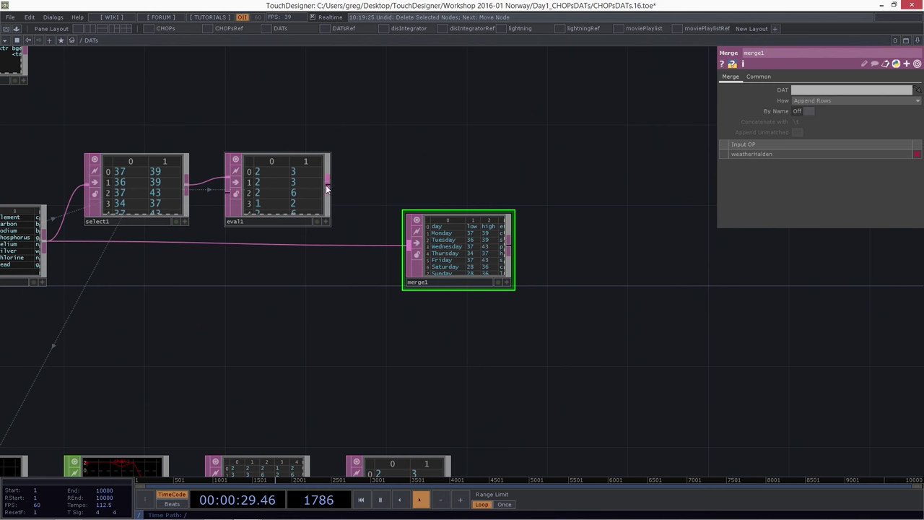
pyautogui.moveTo(327, 189); pyautogui.dragTo(396, 275)
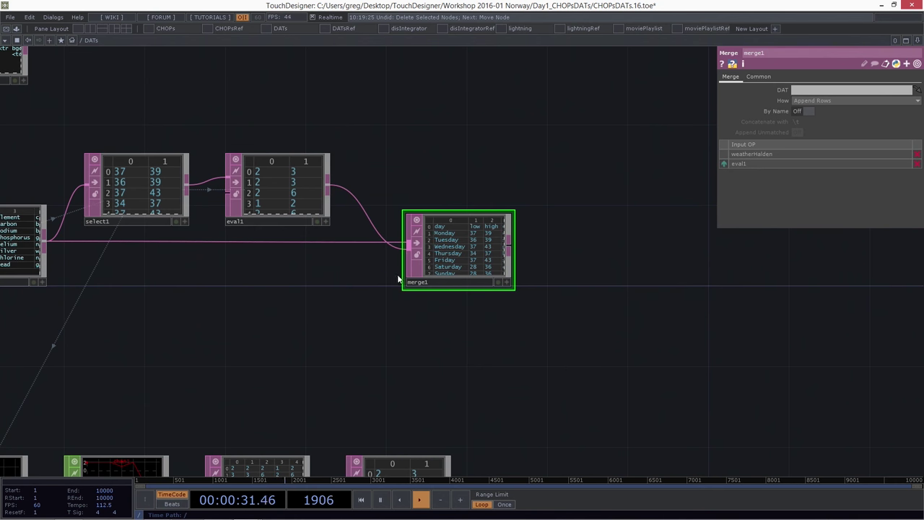
pyautogui.scroll(5, 405, 184)
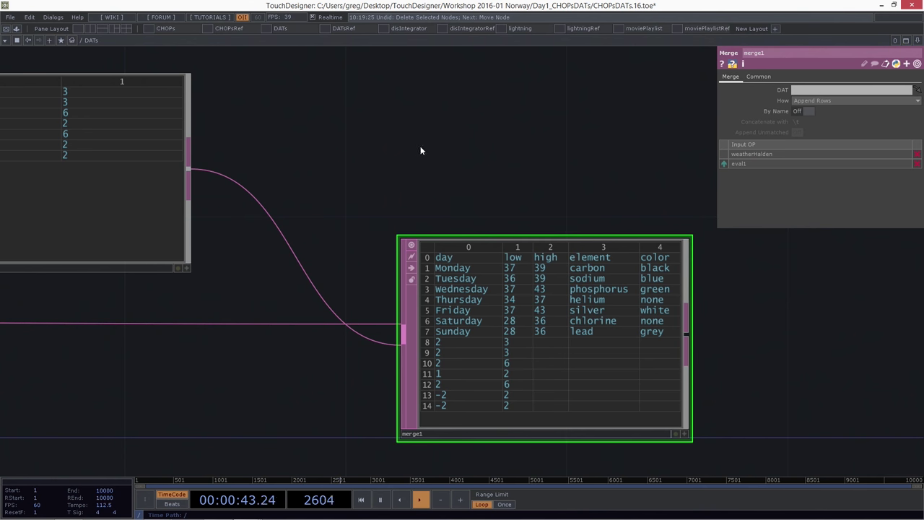
pyautogui.moveTo(423, 148); pyautogui.dragTo(600, 203)
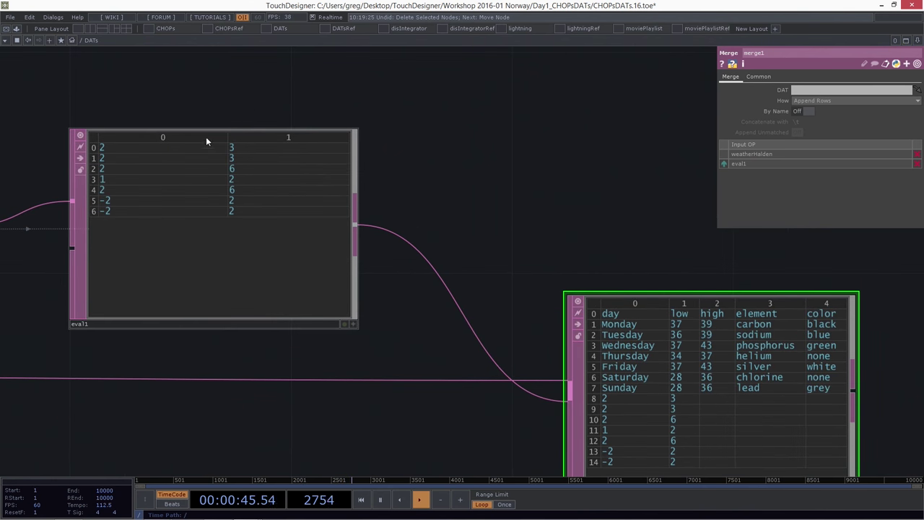
# Insert an Insert DAT into the connection between eval1 and merge1.
pyautogui.scroll(-3, 447, 136)
pyautogui.moveTo(547, 213); pyautogui.dragTo(298, 131)
pyautogui.moveTo(363, 198); pyautogui.dragTo(562, 239)
pyautogui.moveTo(442, 157); pyautogui.dragTo(721, 278)
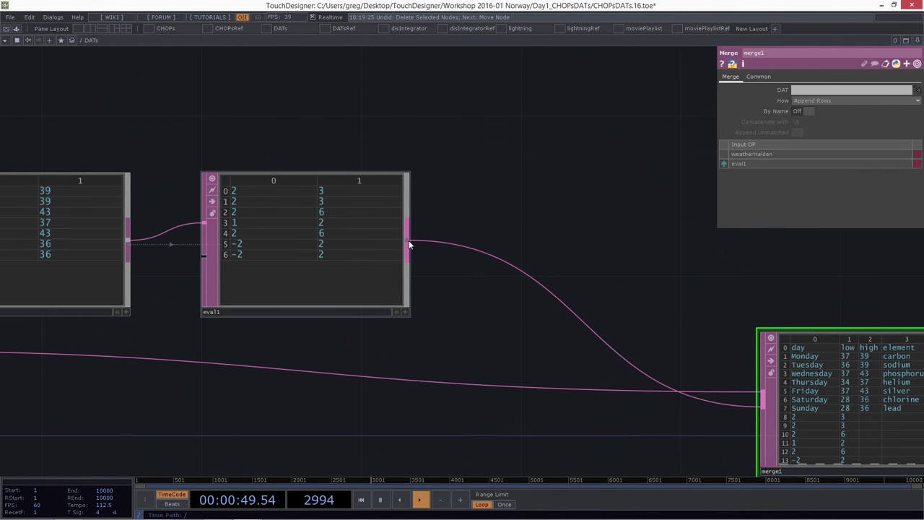
pyautogui.rightClick(409, 244)
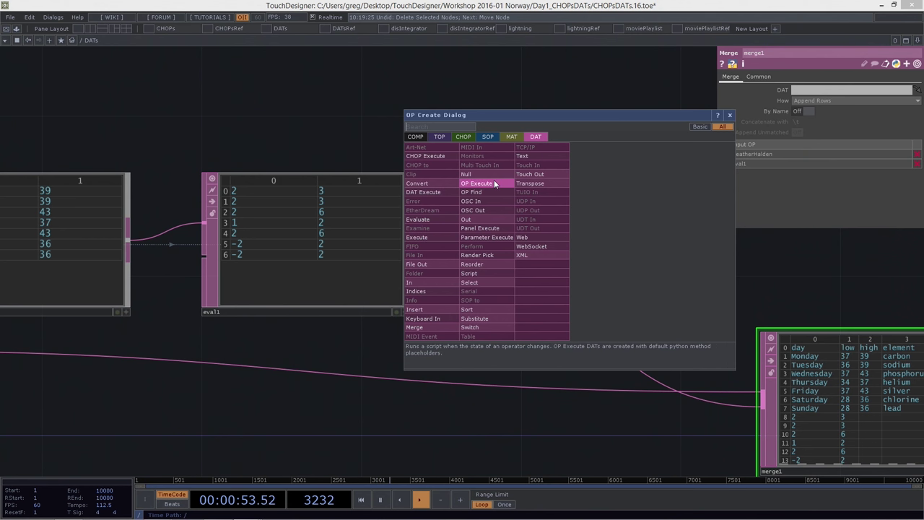
pyautogui.write('ins')
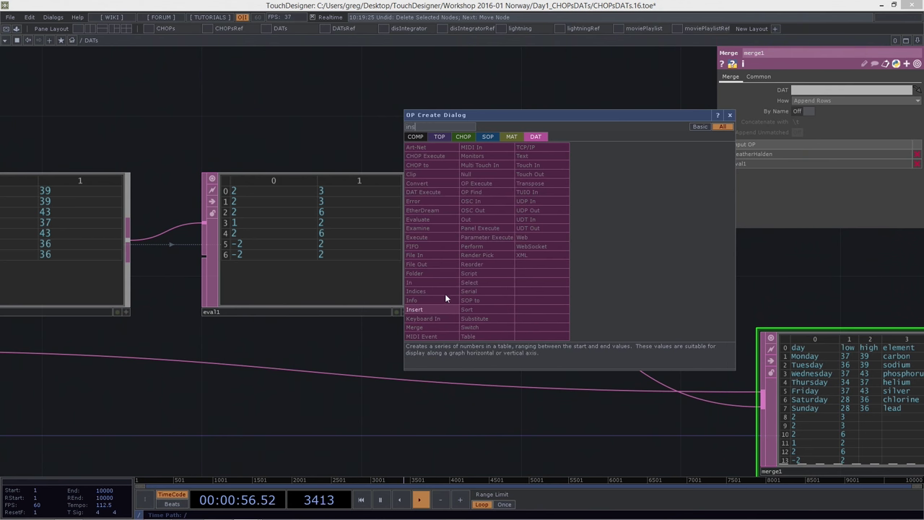
pyautogui.click(436, 309)
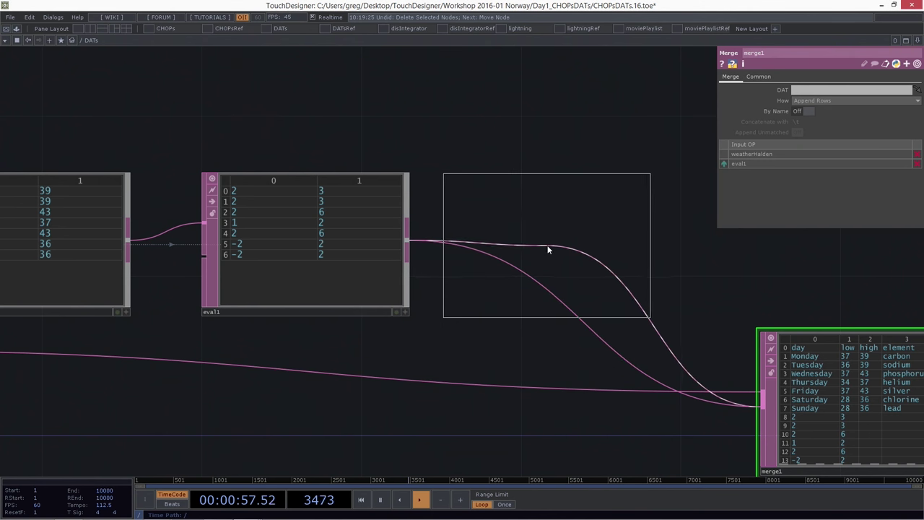
pyautogui.click(548, 250)
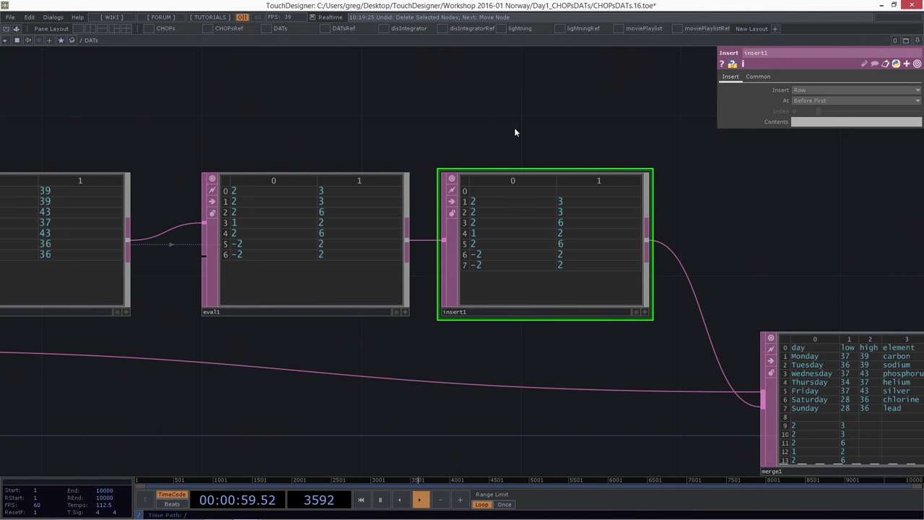
# Set insert1's Contents to "low high" as the header row for the converted temperatures.
pyautogui.click(807, 122)
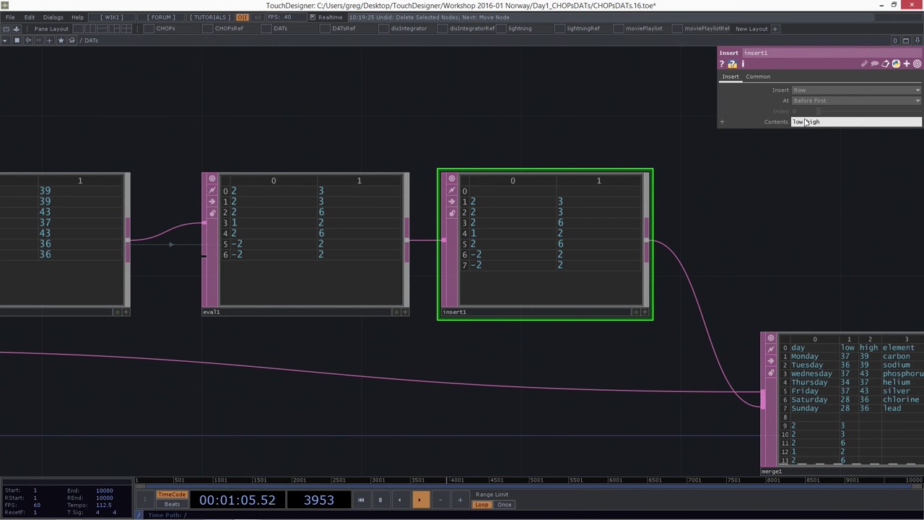
pyautogui.write('low high')
pyautogui.press('Return')
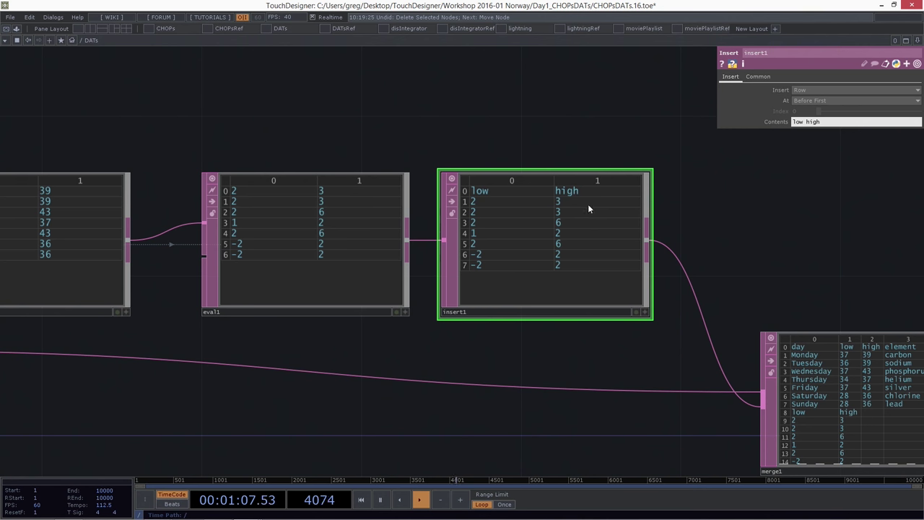
pyautogui.click(805, 123)
pyautogui.click(802, 134)
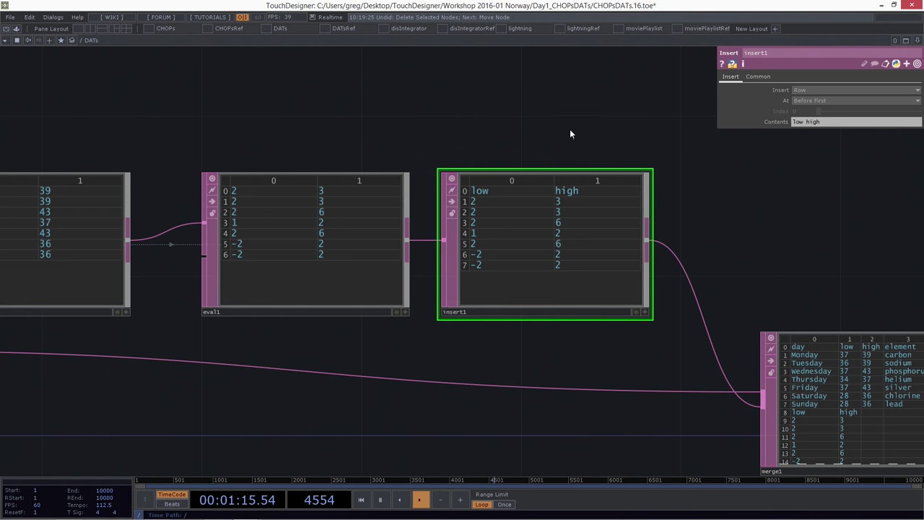
# Bring up merge1's parameters and examine how its table combines the weatherHalden and insert1 rows.
pyautogui.scroll(-4, 515, 130)
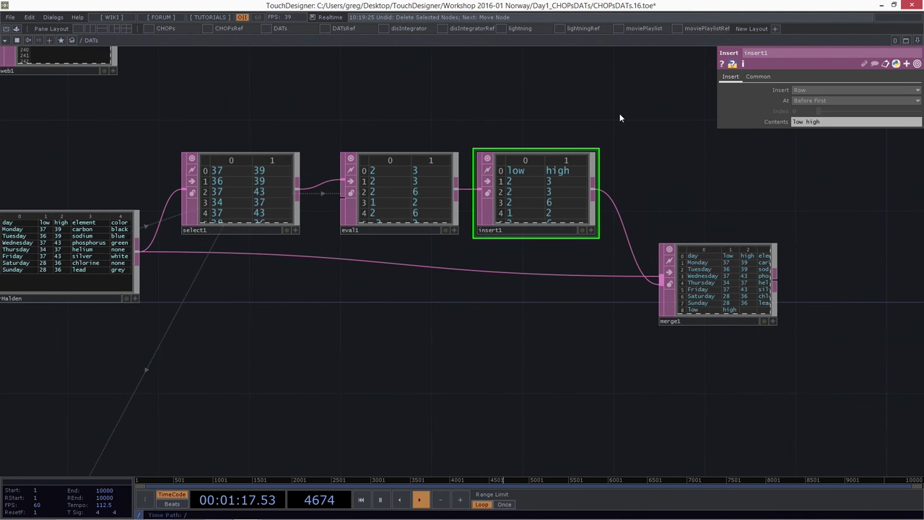
pyautogui.moveTo(667, 206); pyautogui.dragTo(605, 193)
pyautogui.click(651, 296)
pyautogui.hscroll(1, 633, 180)
pyautogui.scroll(-1, 633, 180)
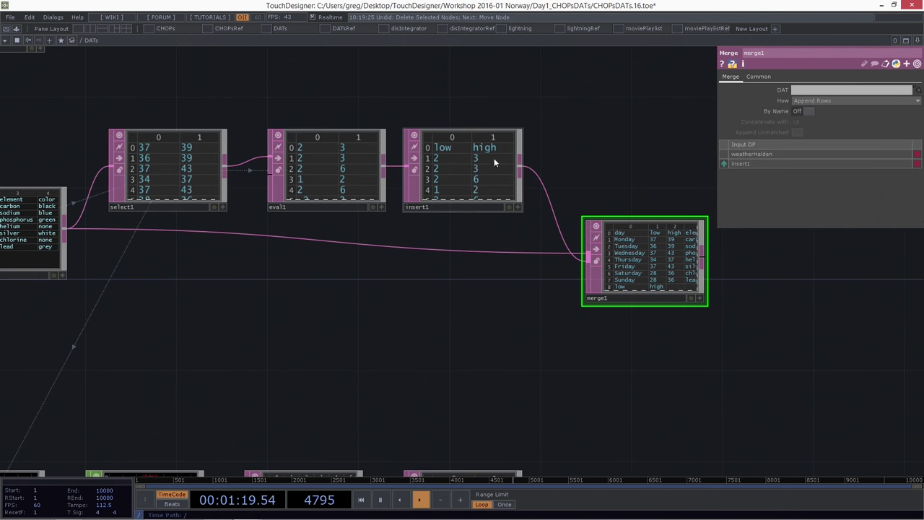
pyautogui.scroll(5, 679, 317)
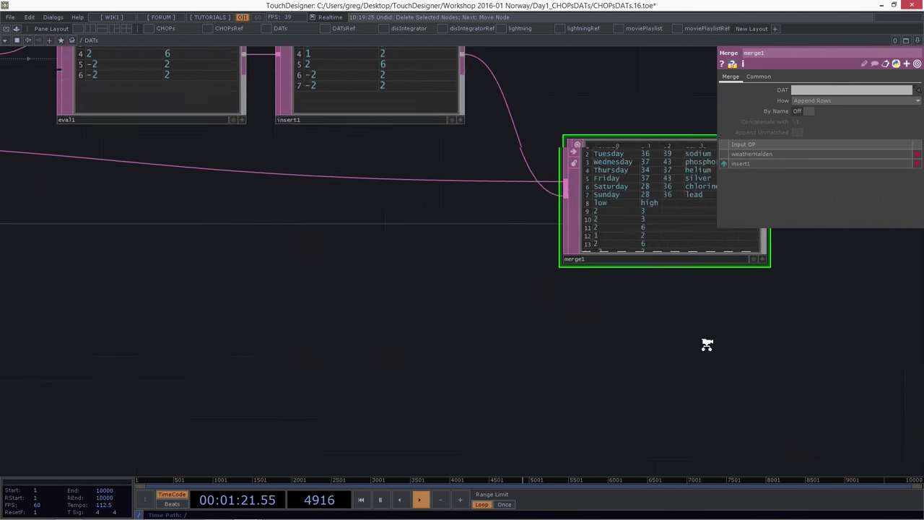
pyautogui.moveTo(495, 394); pyautogui.dragTo(480, 402)
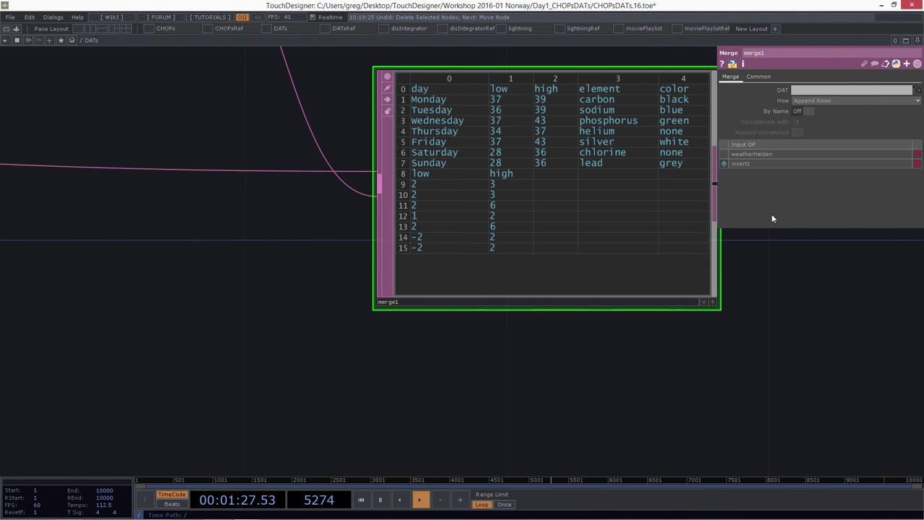
# Set merge1's How option to Replace Cells by Column and inspect the merged weather table.
pyautogui.click(840, 100)
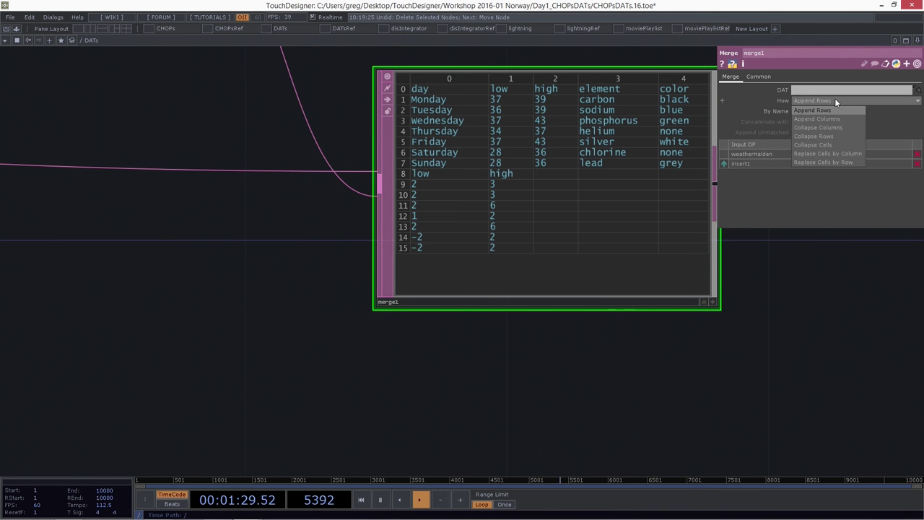
pyautogui.click(829, 153)
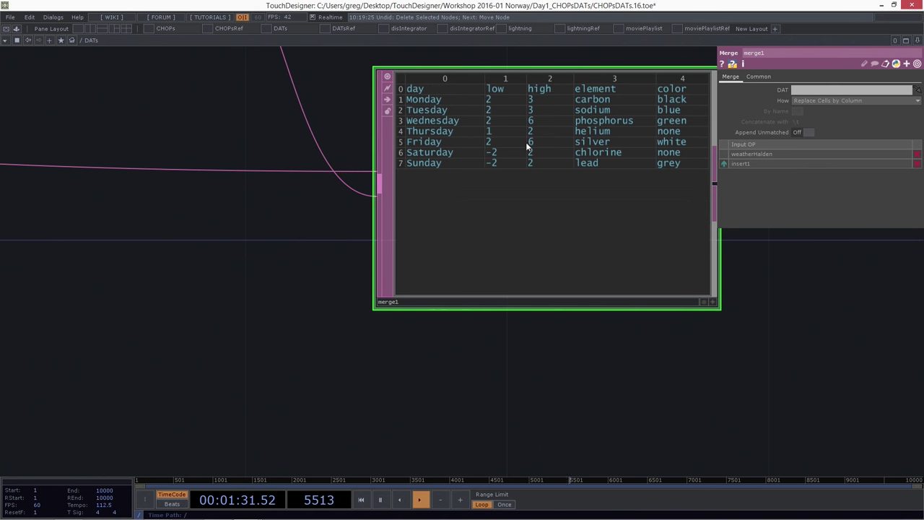
pyautogui.scroll(-3, 497, 112)
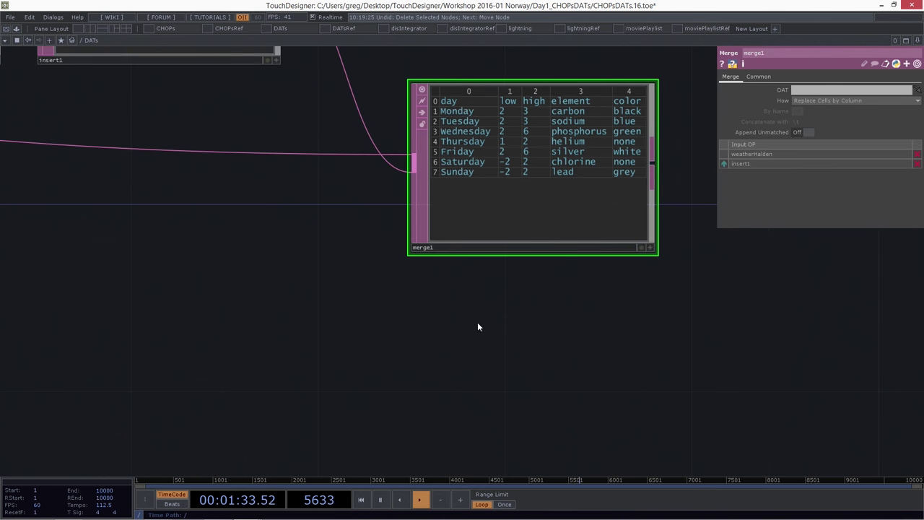
pyautogui.scroll(-3, 477, 327)
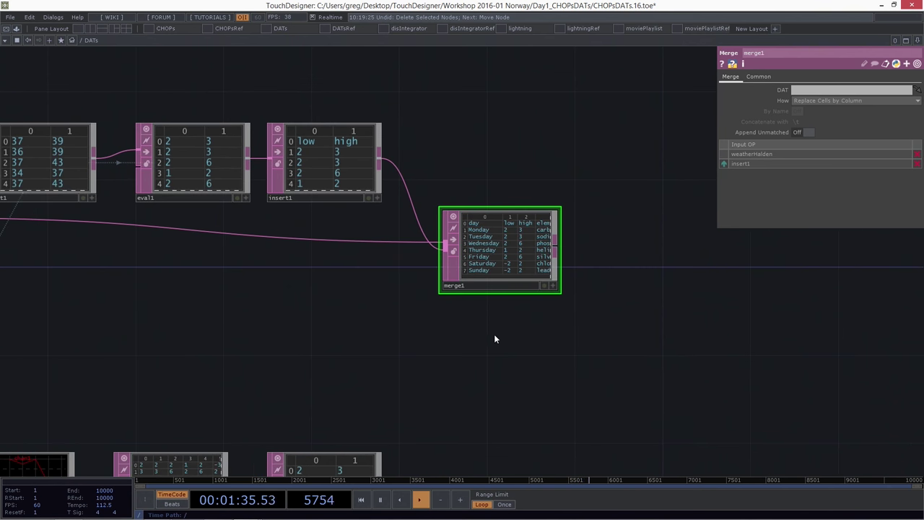
# Add a Sort DAT connected to merge1's output and place it beside merge1.
pyautogui.scroll(3, 534, 149)
pyautogui.moveTo(524, 189); pyautogui.dragTo(479, 156)
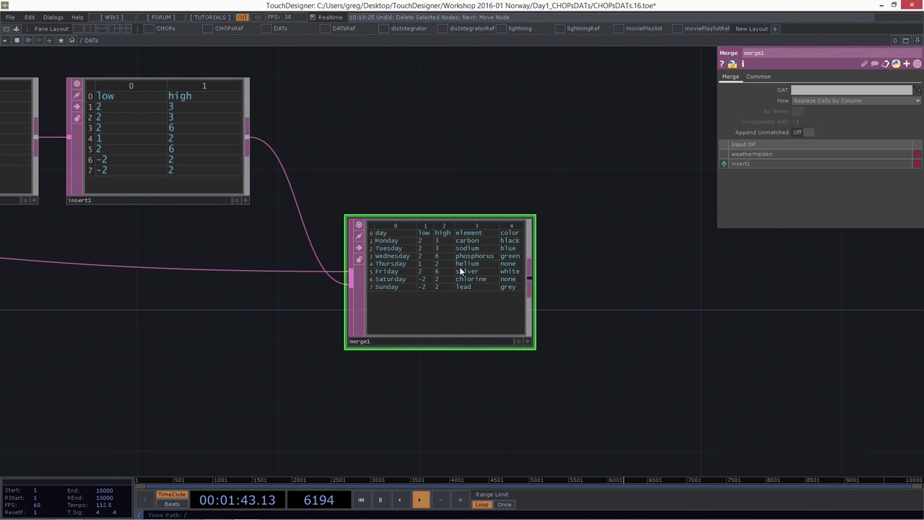
pyautogui.rightClick(529, 282)
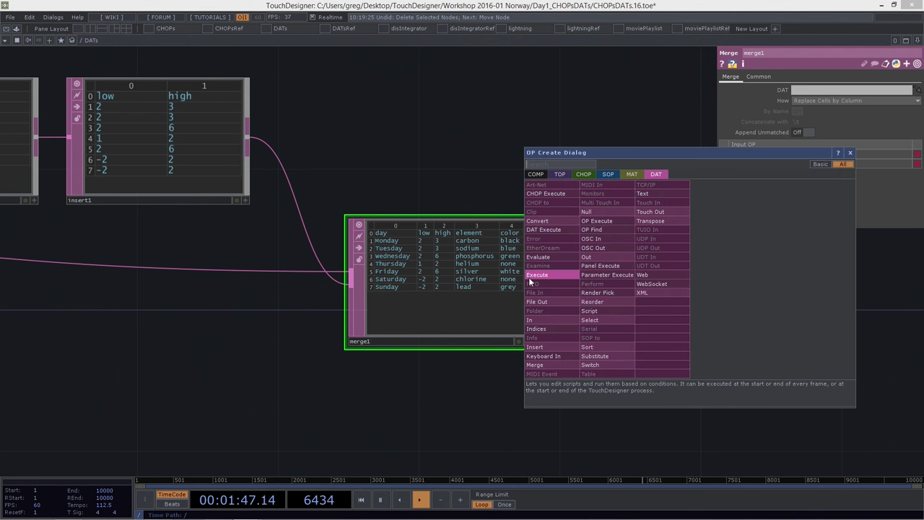
pyautogui.write('sort')
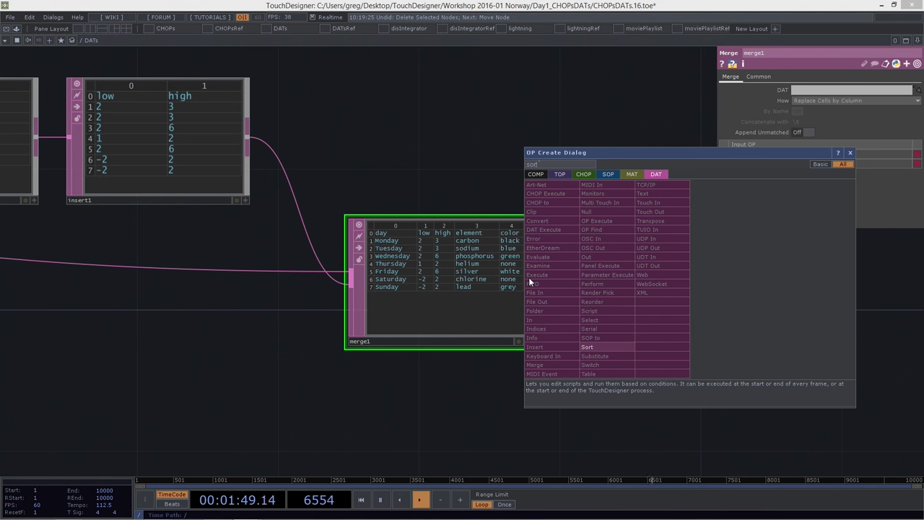
pyautogui.click(592, 347)
pyautogui.click(654, 287)
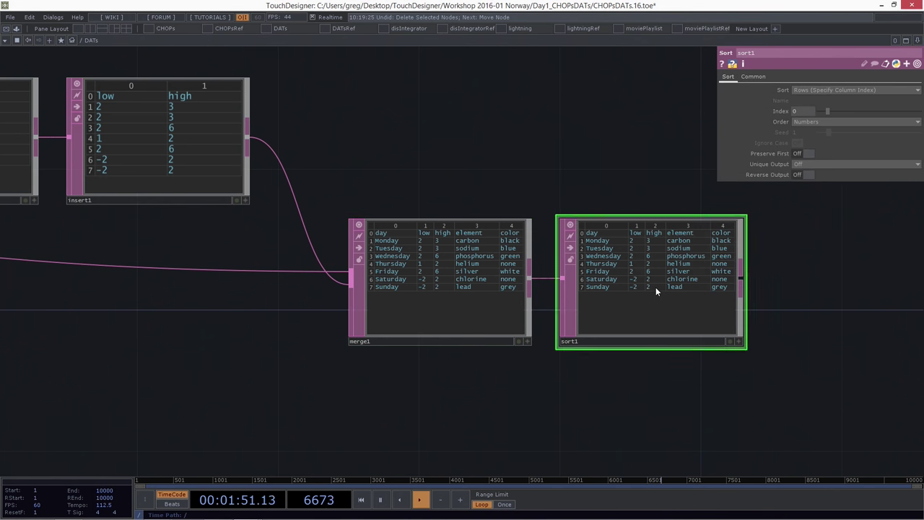
pyautogui.moveTo(584, 107); pyautogui.dragTo(496, 119)
pyautogui.moveTo(497, 119); pyautogui.dragTo(519, 289, button='right')
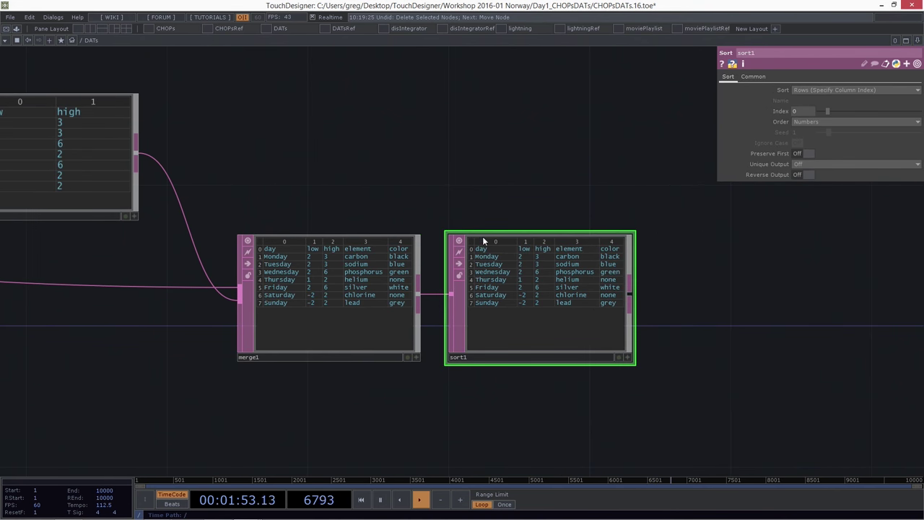
pyautogui.scroll(3, 474, 193)
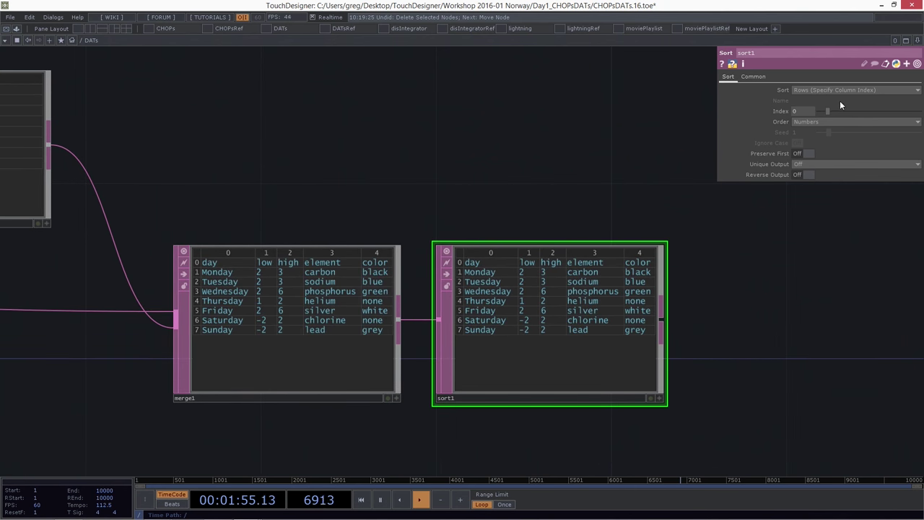
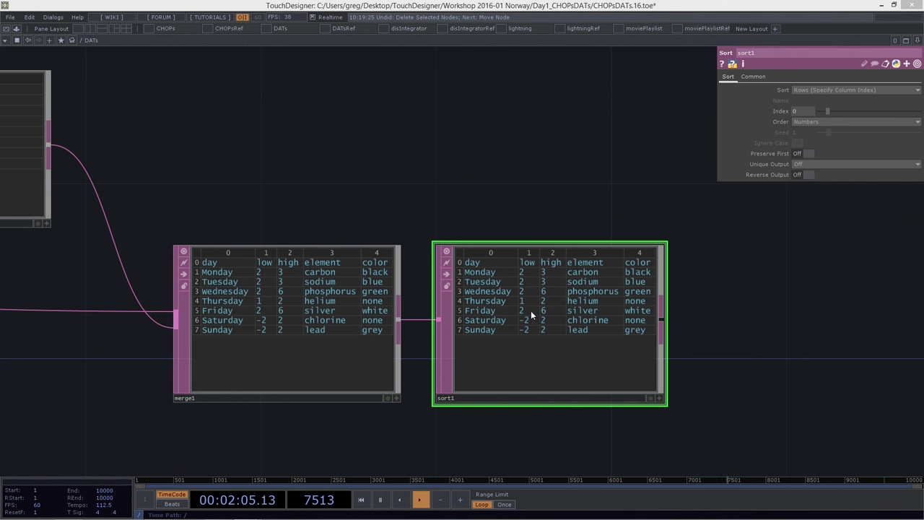
# Sort sort1's rows by column index 1 and turn on Preserve First to hold the header row in place.
pyautogui.moveTo(799, 110); pyautogui.dragTo(807, 110, button='middle')
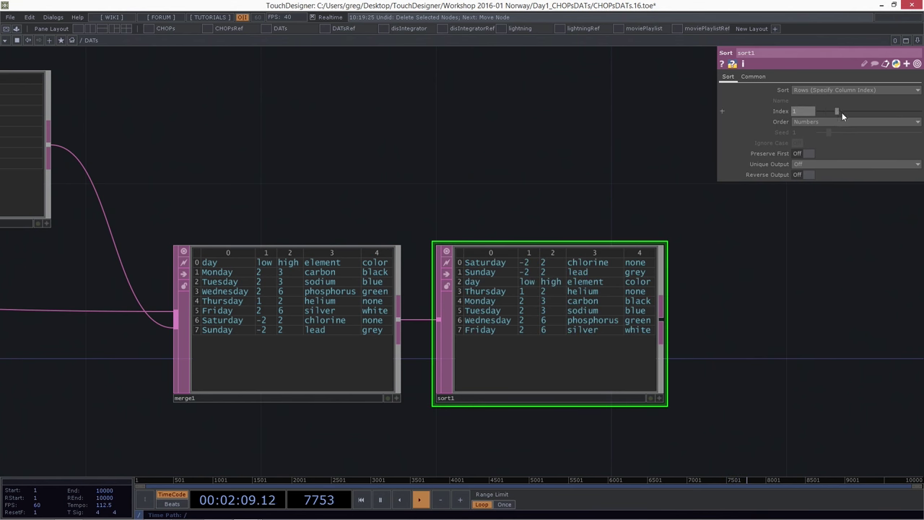
pyautogui.click(820, 89)
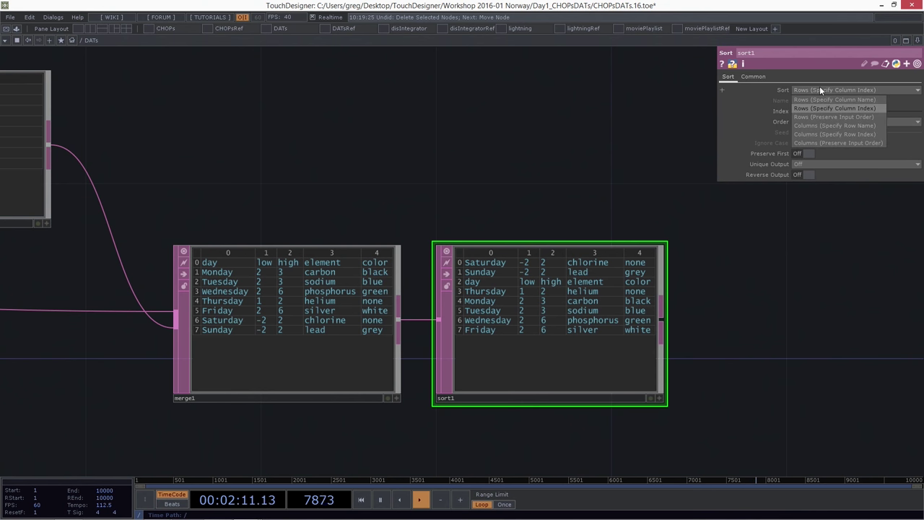
pyautogui.click(624, 81)
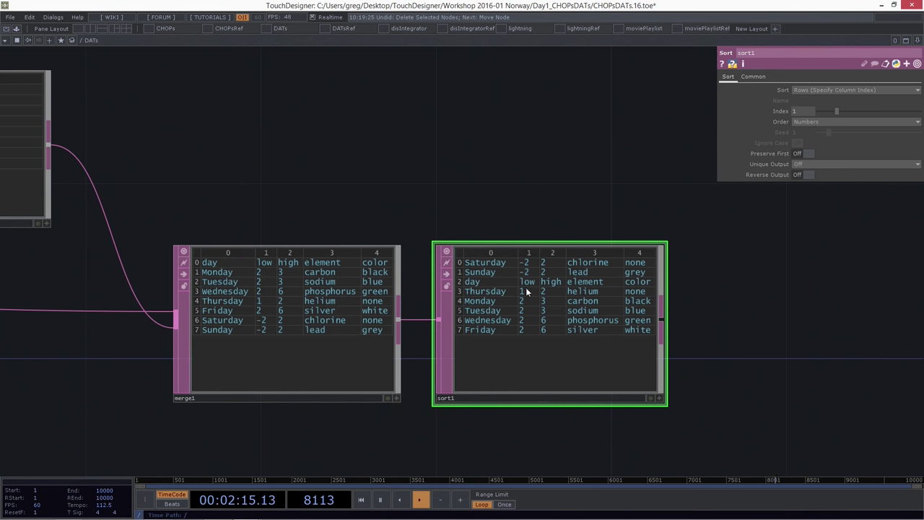
pyautogui.click(810, 153)
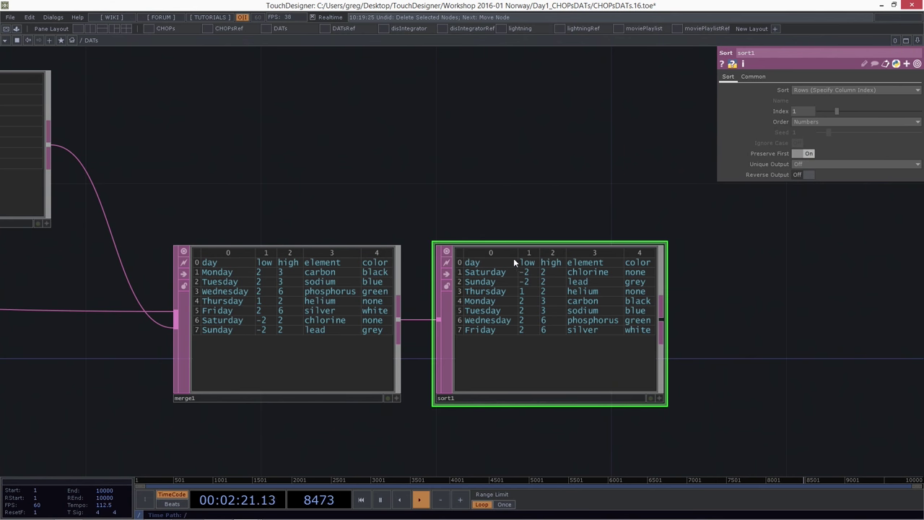
pyautogui.scroll(2, 494, 210)
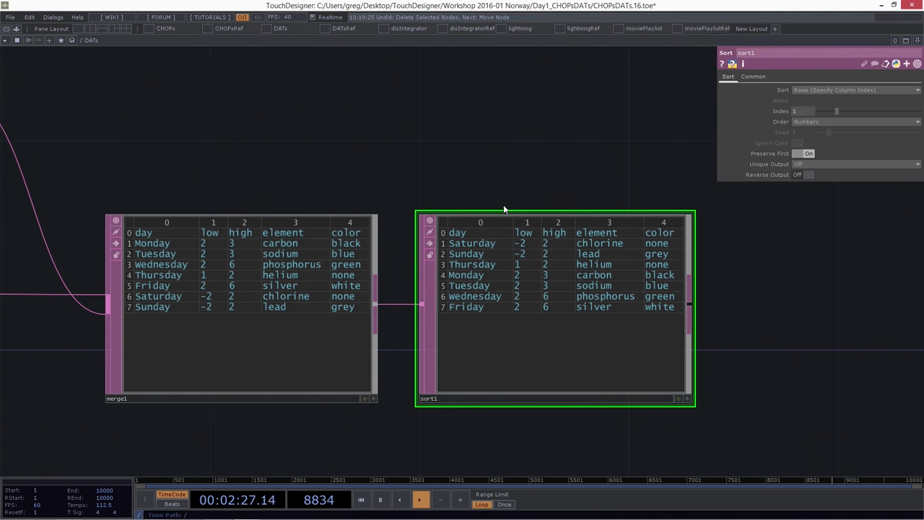
pyautogui.scroll(1, 534, 159)
pyautogui.scroll(-2, 484, 163)
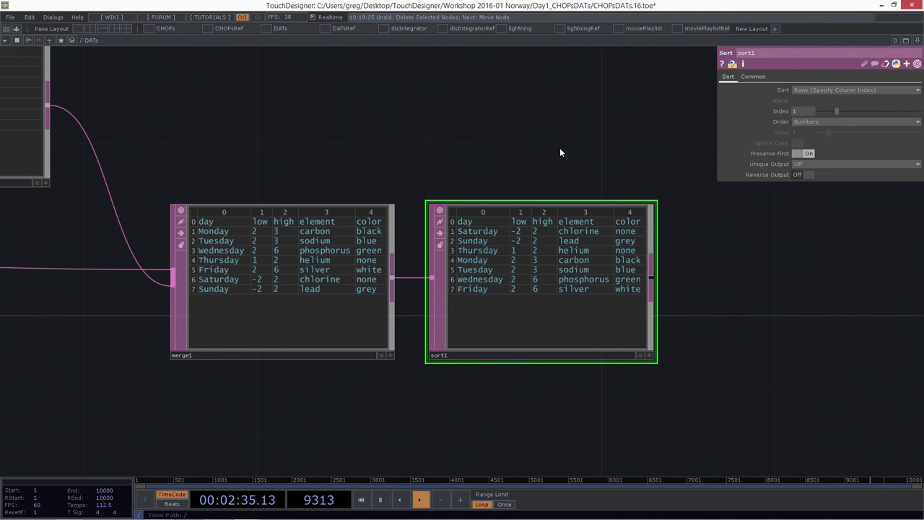
# Leave the DATs network and enter the neighbouring DATsRef component.
pyautogui.moveTo(509, 120); pyautogui.dragTo(371, 250, button='middle')
pyautogui.moveTo(335, 217); pyautogui.dragTo(560, 202)
pyautogui.scroll(-5, 576, 182)
pyautogui.moveTo(604, 291); pyautogui.dragTo(474, 317)
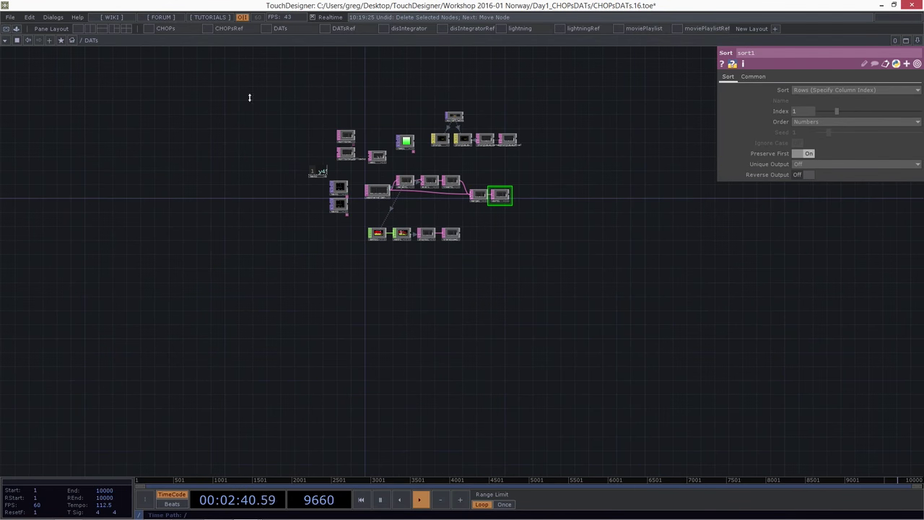
pyautogui.click(72, 40)
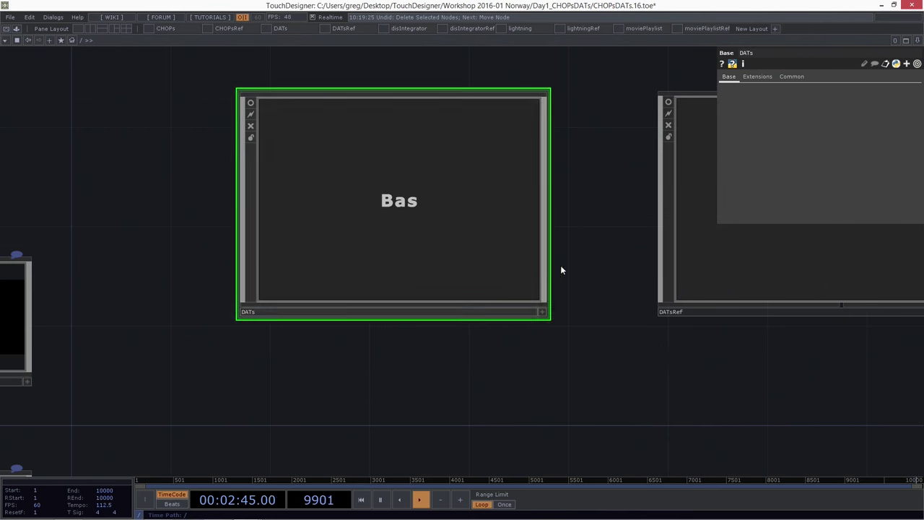
pyautogui.moveTo(547, 377); pyautogui.dragTo(314, 390)
pyautogui.scroll(5, 523, 250)
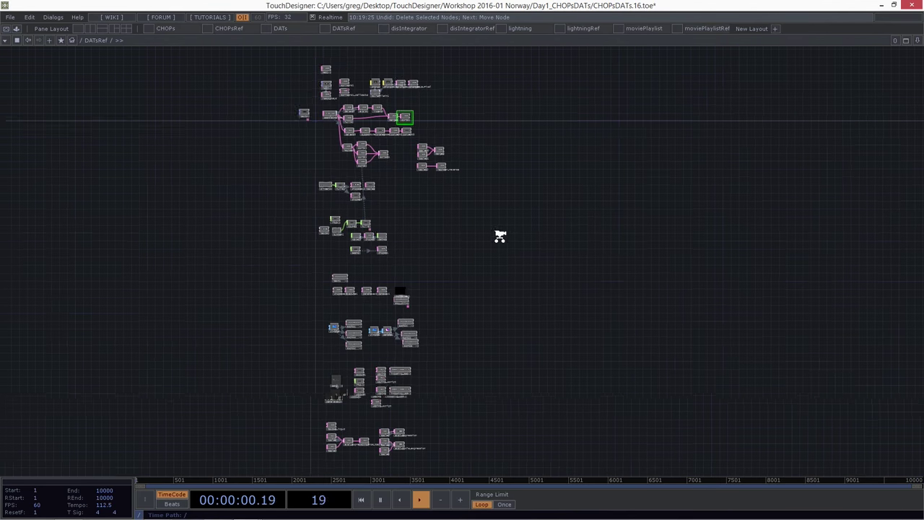
# Look over the CHOP and DAT conversion examples, then the chopexec1, execute1, panelexec1 and datexec1 script DATs.
pyautogui.scroll(6, 365, 63)
pyautogui.moveTo(185, 347); pyautogui.dragTo(217, 104)
pyautogui.moveTo(210, 268); pyautogui.dragTo(220, 126)
pyautogui.moveTo(208, 158); pyautogui.dragTo(221, 126)
pyautogui.moveTo(221, 125); pyautogui.dragTo(233, 120, button='middle')
pyautogui.moveTo(272, 245); pyautogui.dragTo(273, 122)
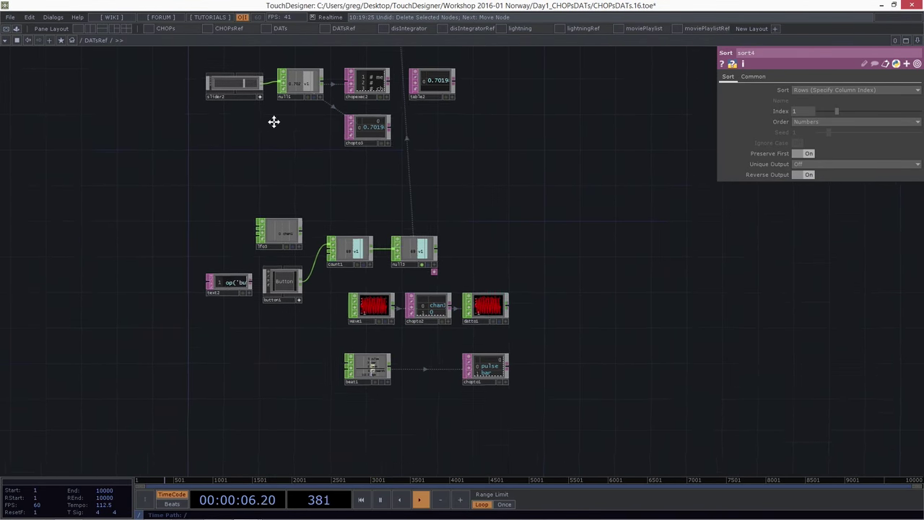
pyautogui.scroll(-10, 288, 314)
pyautogui.scroll(5, 376, 255)
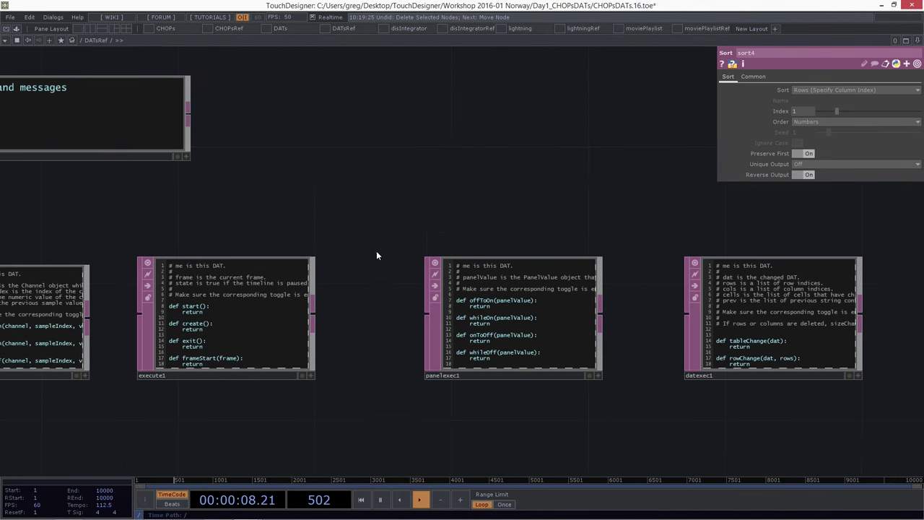
pyautogui.moveTo(376, 255); pyautogui.dragTo(367, 114)
pyautogui.scroll(-3, 354, 196)
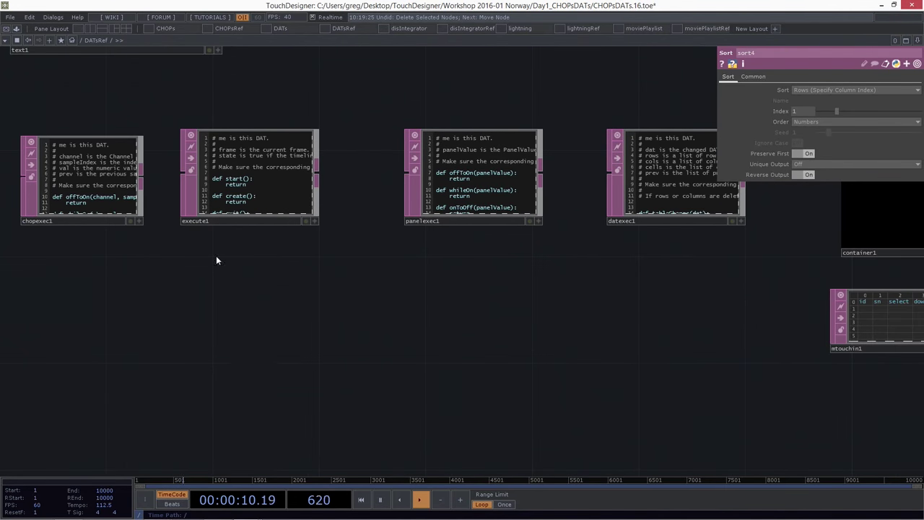
pyautogui.scroll(-5, 216, 104)
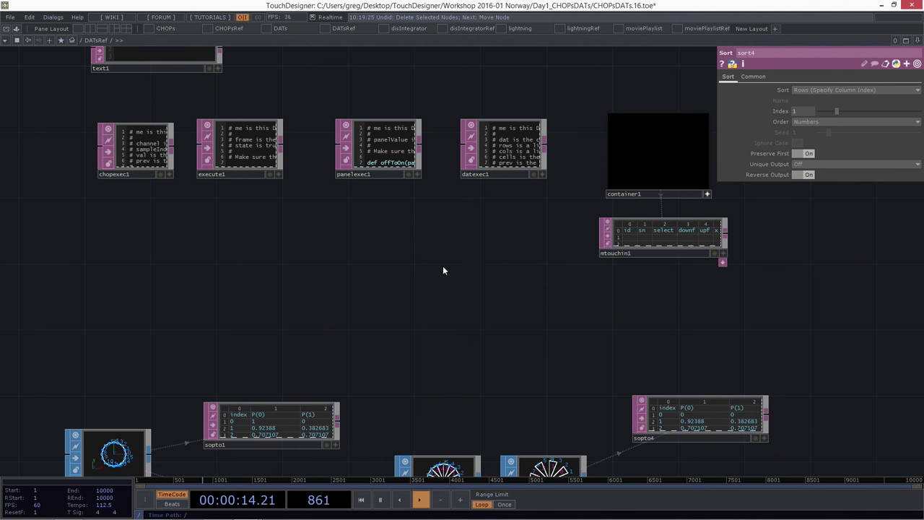
# Examine the mtouchin1 touch table and select its source panel, container1.
pyautogui.moveTo(442, 266); pyautogui.dragTo(231, 297)
pyautogui.scroll(3, 429, 106)
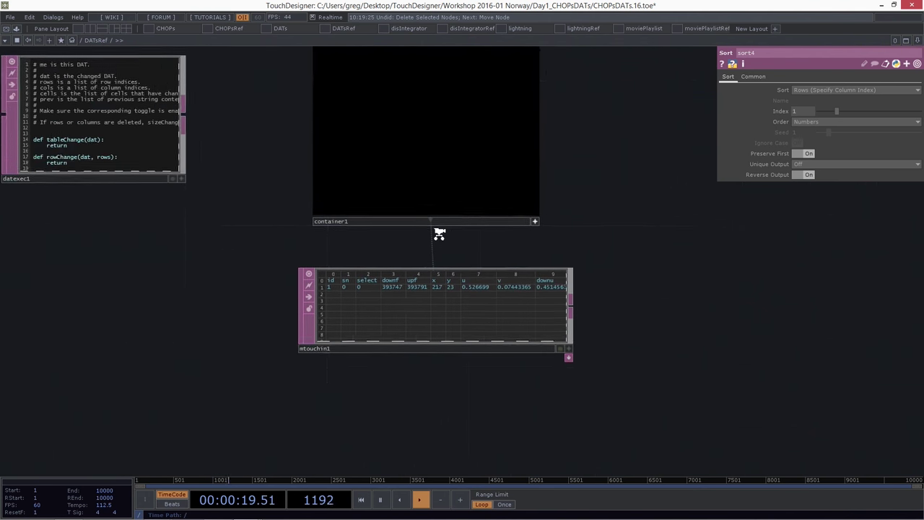
pyautogui.scroll(1, 439, 233)
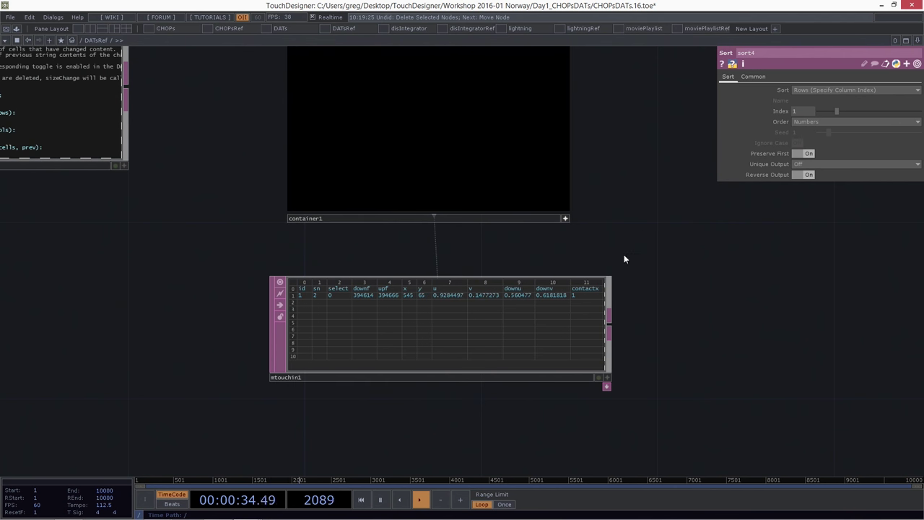
pyautogui.moveTo(585, 312); pyautogui.dragTo(586, 310)
pyautogui.moveTo(600, 157); pyautogui.dragTo(433, 180)
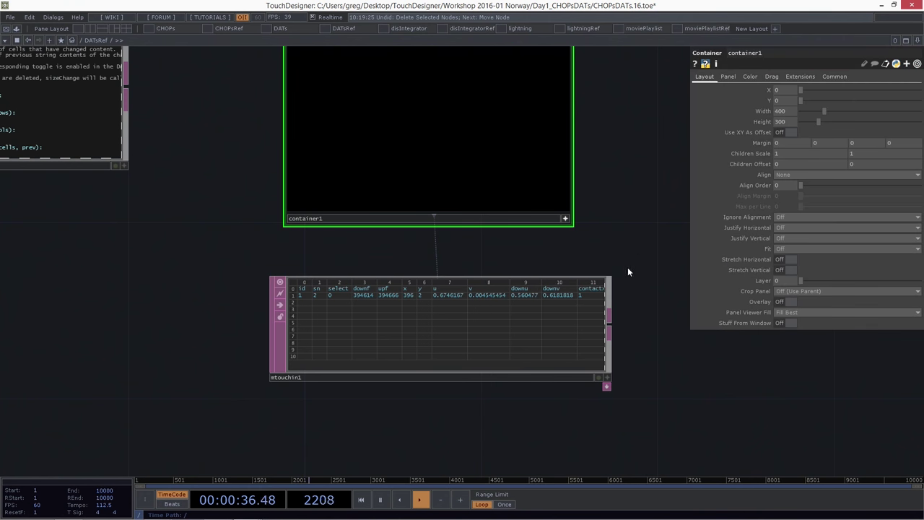
# Select circle1 in the SOP to DAT examples and compare its numbered points with the sopto1 table.
pyautogui.moveTo(332, 439); pyautogui.dragTo(292, 439, button='middle')
pyautogui.moveTo(247, 388); pyautogui.dragTo(382, 174)
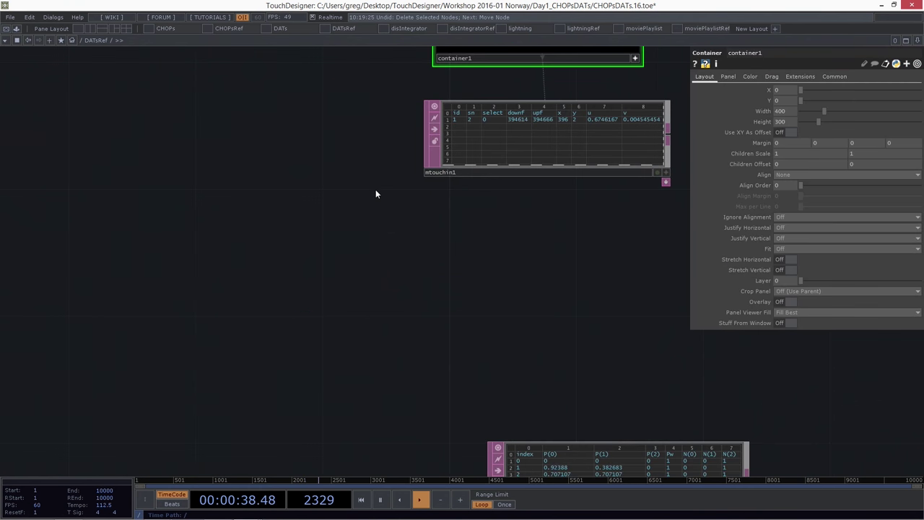
pyautogui.moveTo(304, 236); pyautogui.dragTo(244, 269, button='middle')
pyautogui.moveTo(315, 331); pyautogui.dragTo(452, 195)
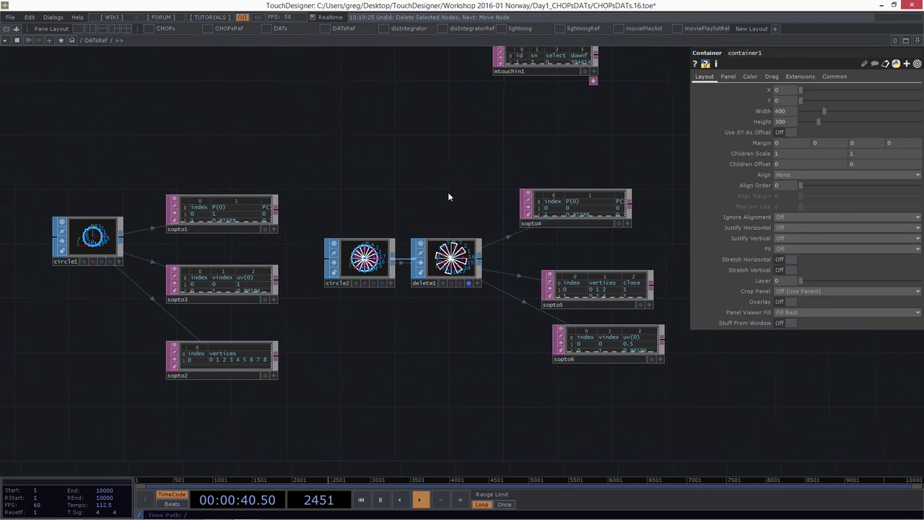
pyautogui.scroll(4, 123, 181)
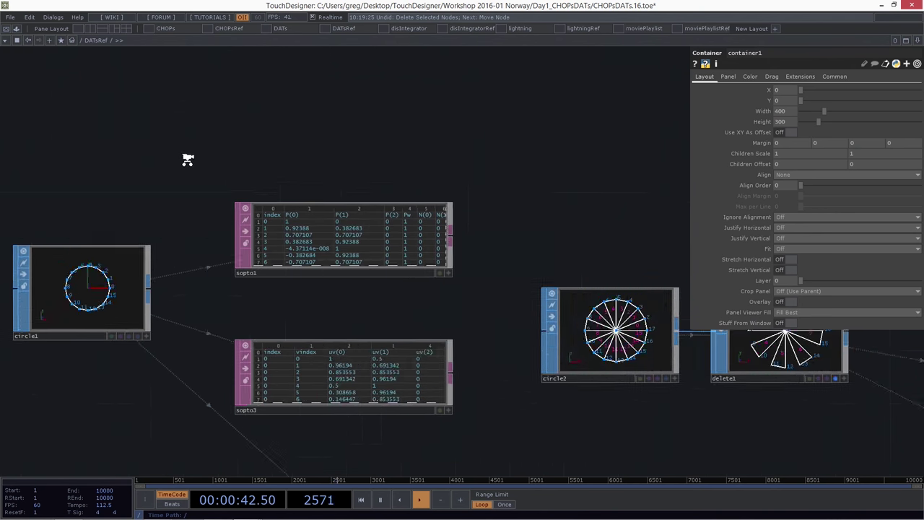
pyautogui.moveTo(190, 158); pyautogui.dragTo(293, 88)
pyautogui.click(185, 292)
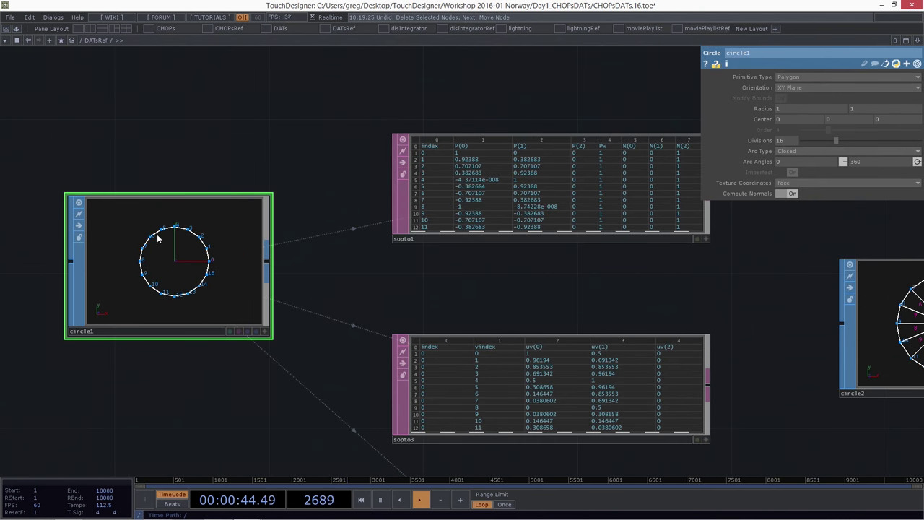
pyautogui.moveTo(528, 89); pyautogui.dragTo(425, 94)
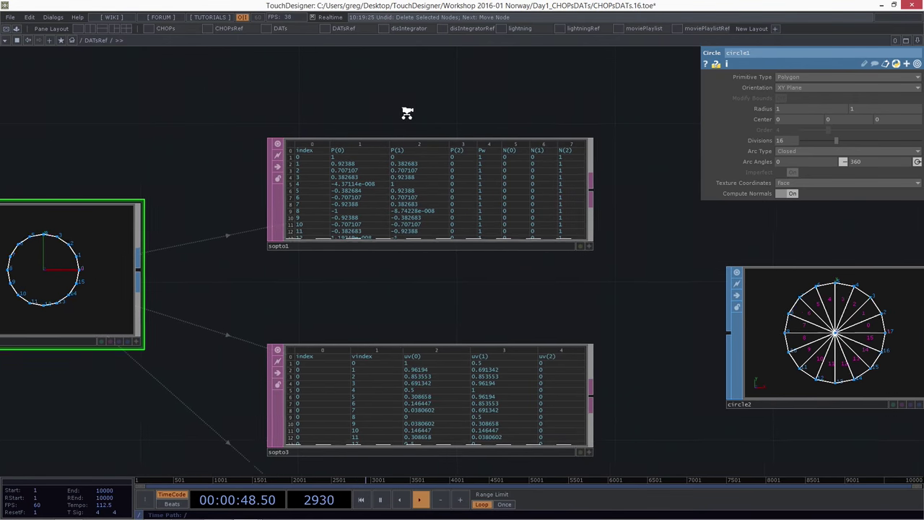
pyautogui.scroll(3, 408, 109)
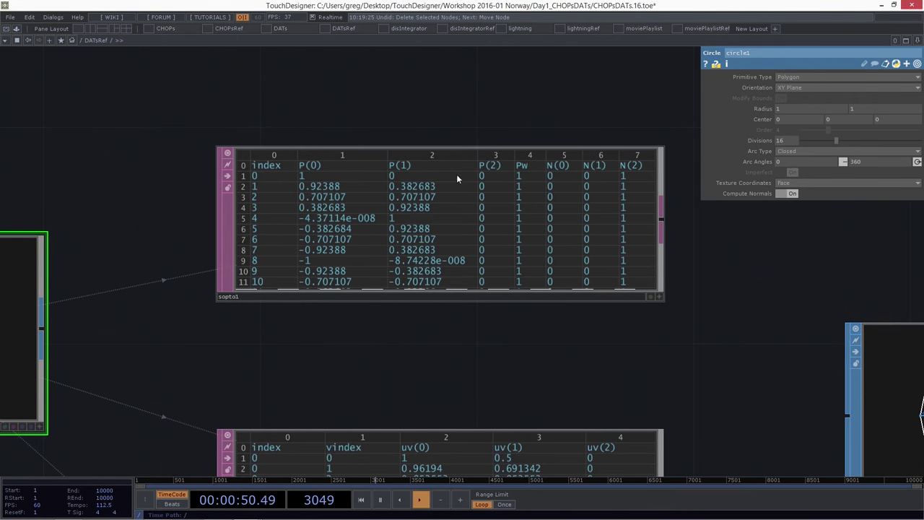
pyautogui.scroll(-3, 381, 90)
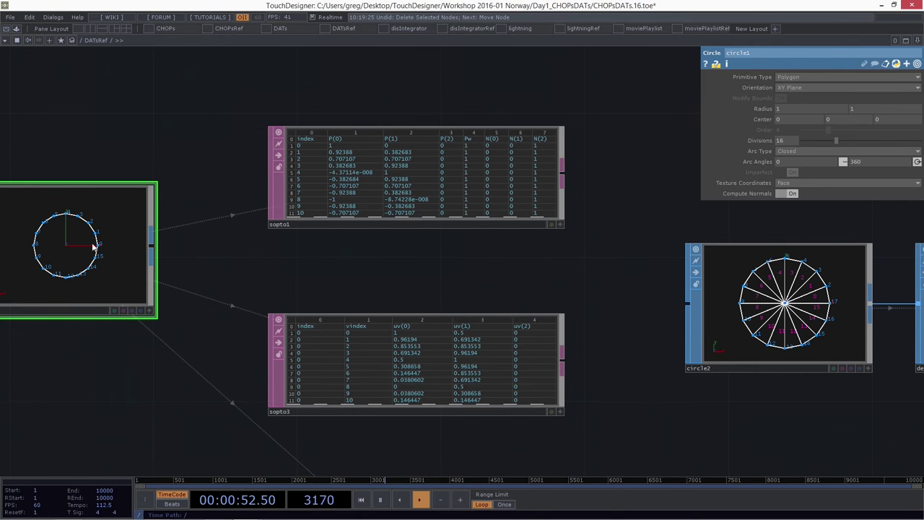
pyautogui.scroll(1, 490, 96)
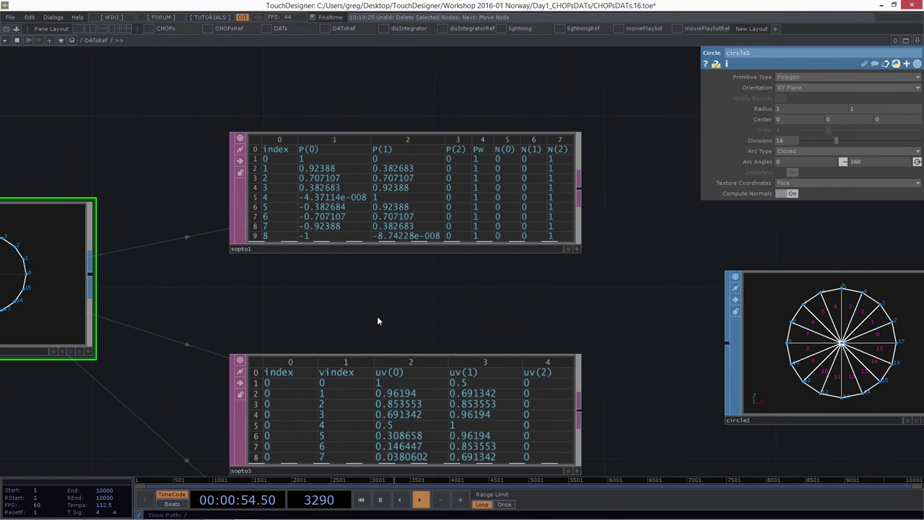
# Select sopto3 and examine how it extracts circle1's vertices and UV attributes.
pyautogui.moveTo(377, 316); pyautogui.dragTo(406, 233)
pyautogui.click(405, 330)
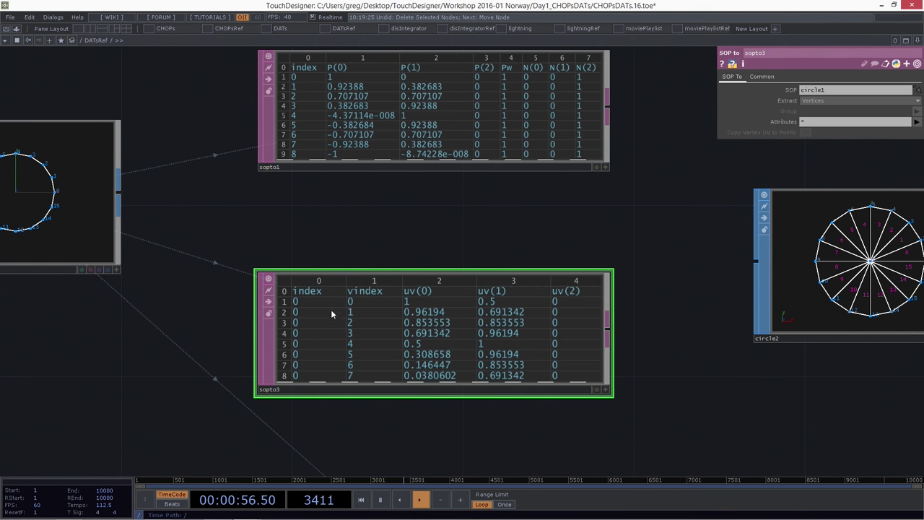
pyautogui.moveTo(466, 216); pyautogui.dragTo(410, 227, button='middle')
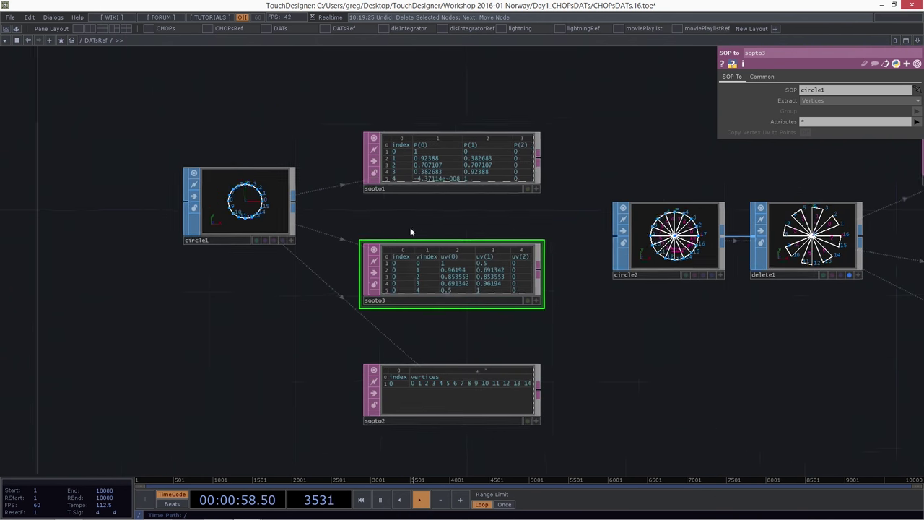
# Inspect the sliced circle2, its delete1 result, and the point table extracted by sopto4.
pyautogui.moveTo(530, 307); pyautogui.dragTo(244, 343)
pyautogui.click(379, 260)
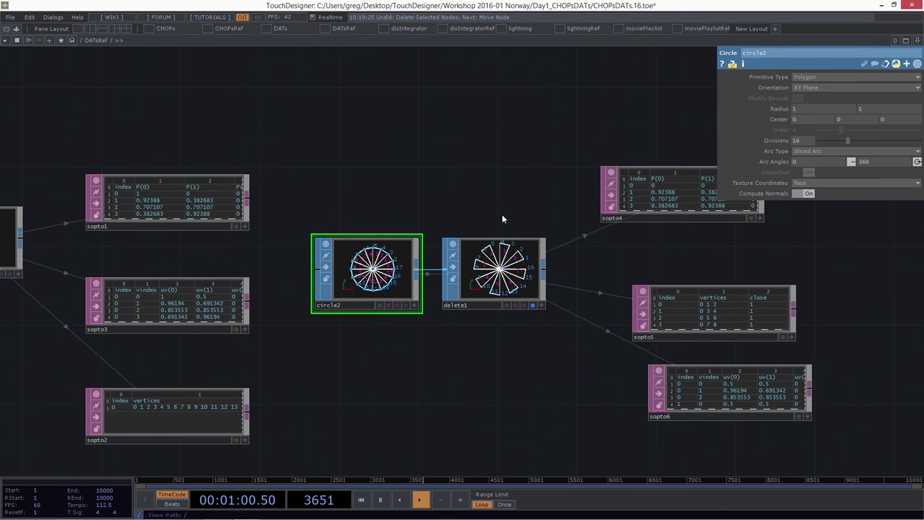
pyautogui.moveTo(503, 219); pyautogui.dragTo(462, 222)
pyautogui.moveTo(505, 134); pyautogui.dragTo(607, 271, button='right')
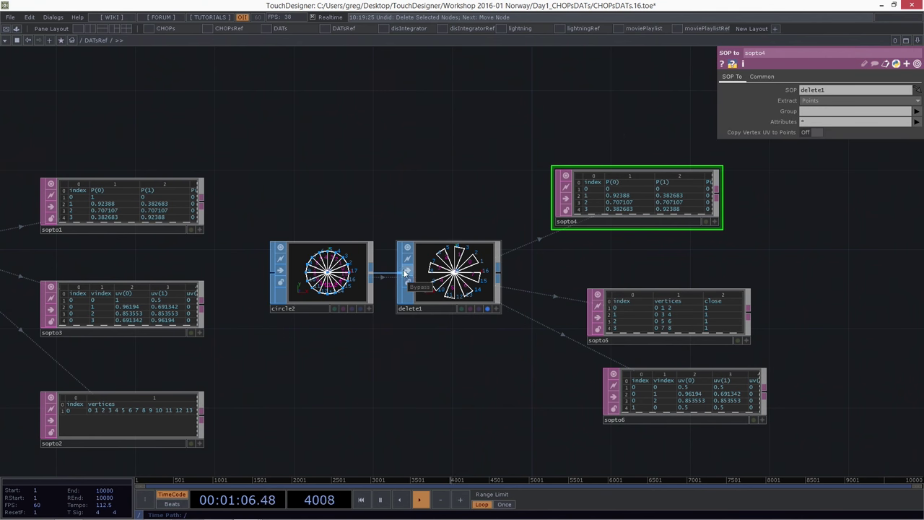
pyautogui.scroll(3, 628, 136)
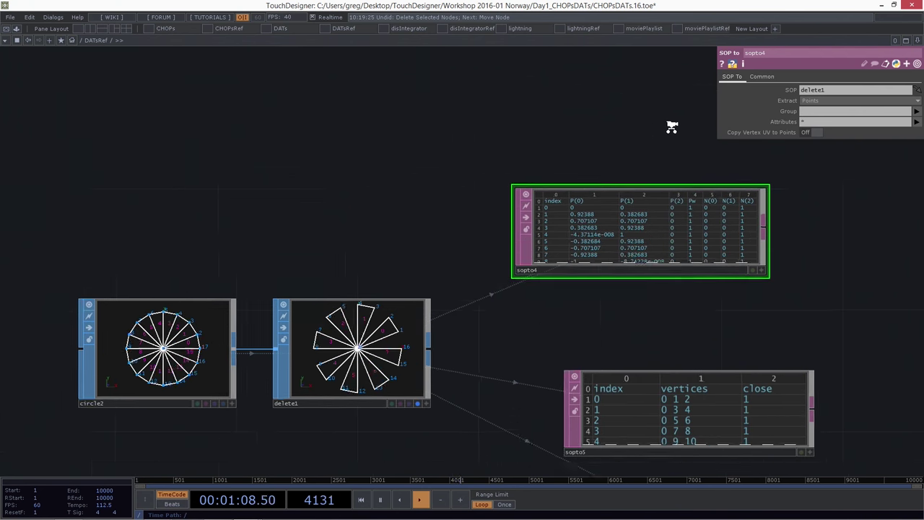
pyautogui.scroll(-4, 671, 127)
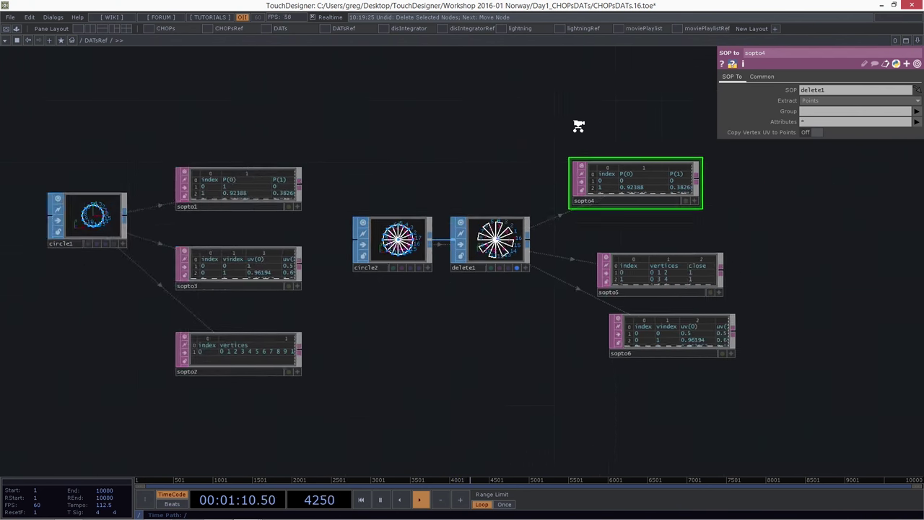
# Send the lfo1 value with the Send button in the OSC and UDP example and examine panelexec2's script.
pyautogui.scroll(-2, 578, 127)
pyautogui.moveTo(485, 302); pyautogui.dragTo(284, 440)
pyautogui.moveTo(399, 211); pyautogui.dragTo(514, 94)
pyautogui.moveTo(416, 336); pyautogui.dragTo(423, 180)
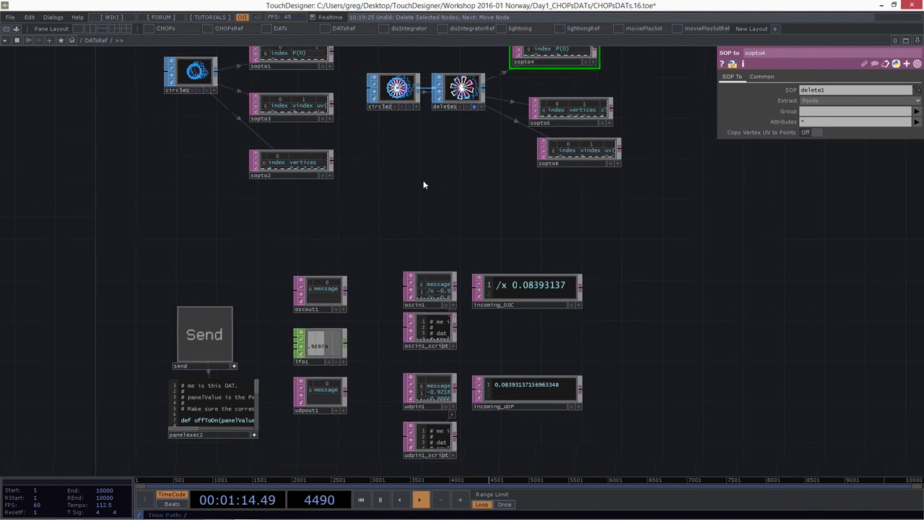
pyautogui.moveTo(255, 246); pyautogui.dragTo(297, 160)
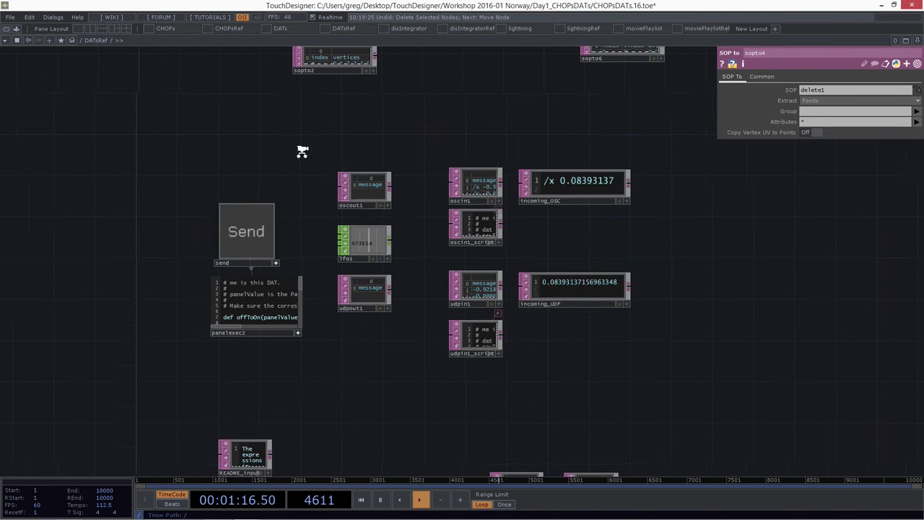
pyautogui.scroll(2, 301, 149)
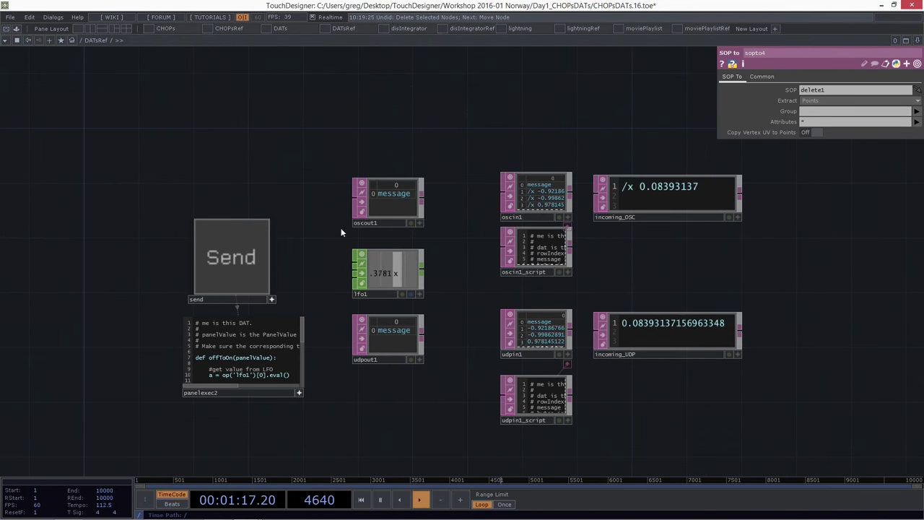
pyautogui.click(233, 259)
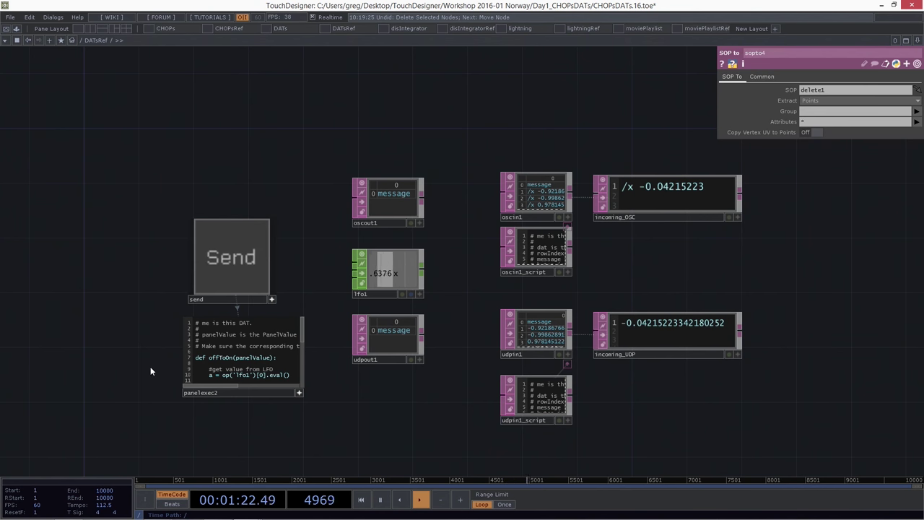
pyautogui.scroll(2, 153, 363)
pyautogui.scroll(3, 179, 339)
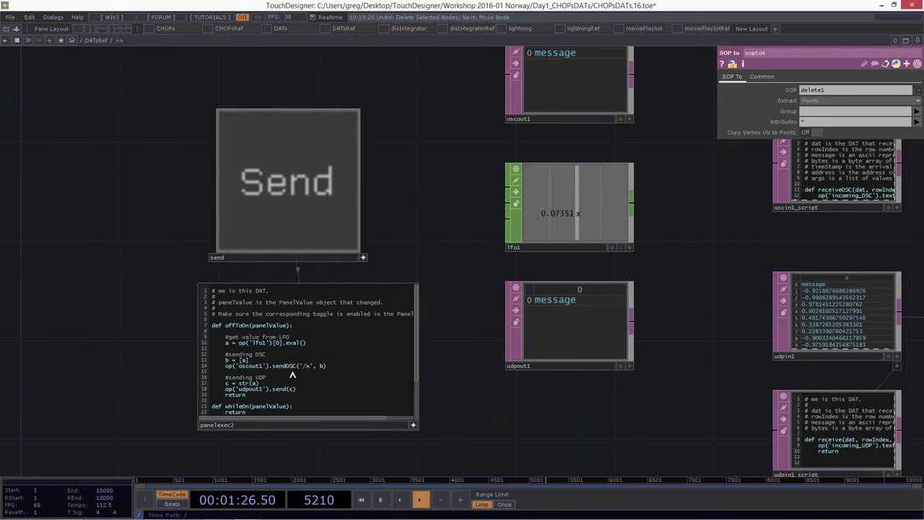
# Send the lfo1 value several times with the Send button and compare the messages received in incoming_OSC and incoming_UDP.
pyautogui.scroll(-1, 411, 447)
pyautogui.moveTo(411, 448); pyautogui.dragTo(395, 463, button='middle')
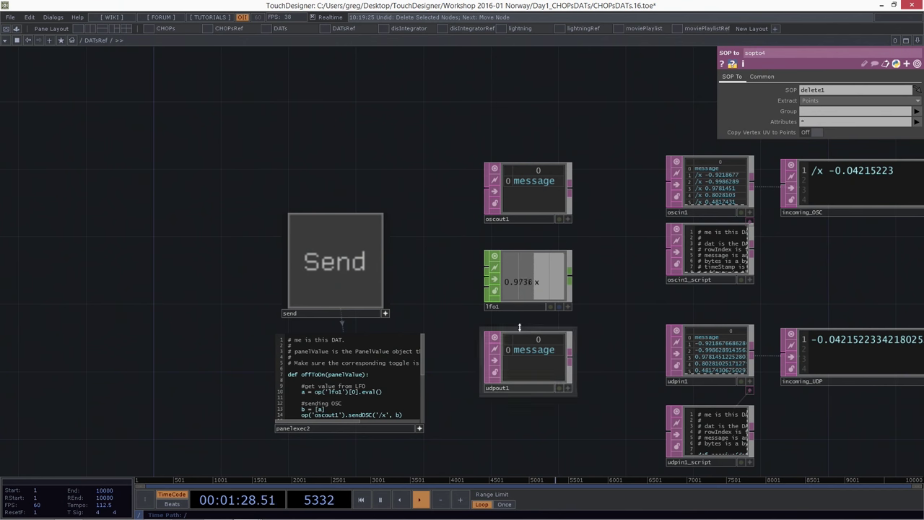
pyautogui.moveTo(417, 282); pyautogui.dragTo(331, 307)
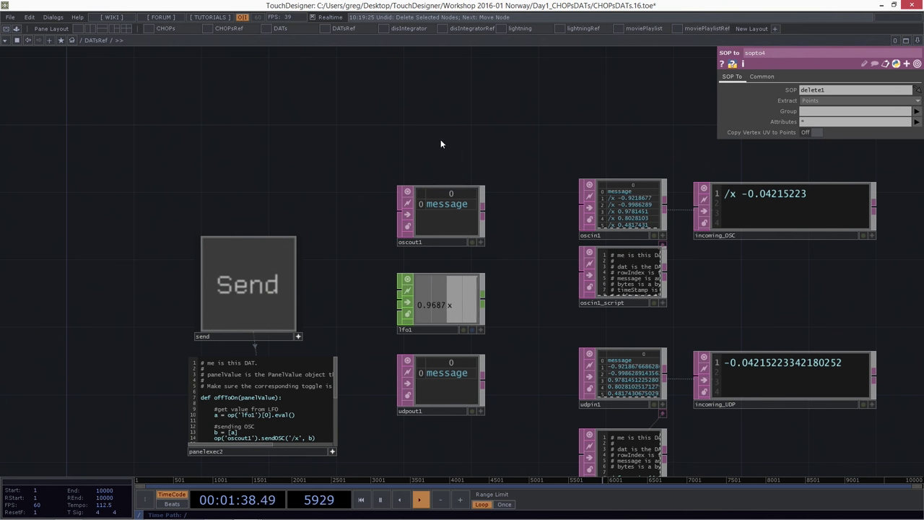
pyautogui.click(245, 328)
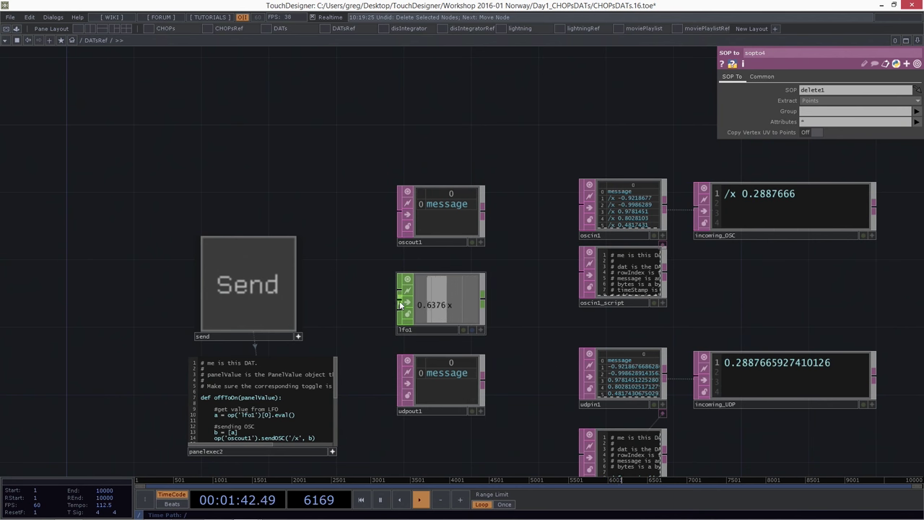
pyautogui.click(254, 277)
pyautogui.click(254, 277)
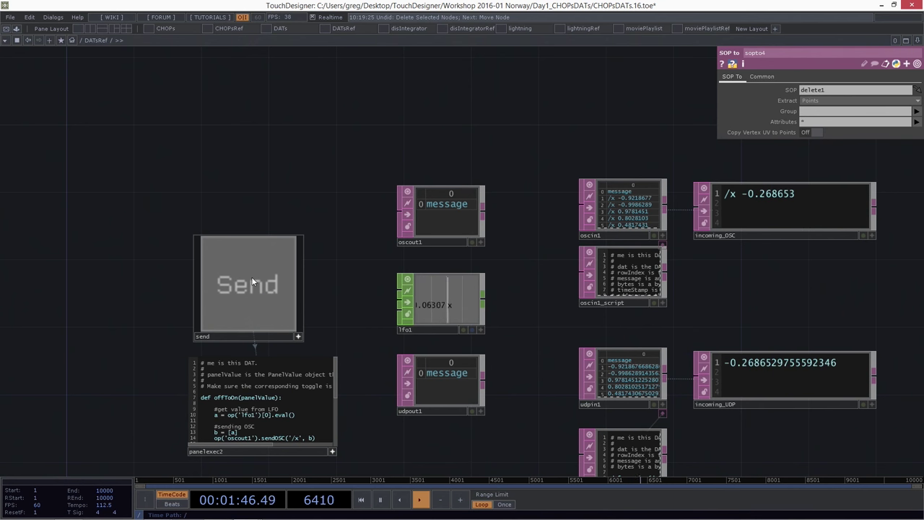
pyautogui.click(253, 278)
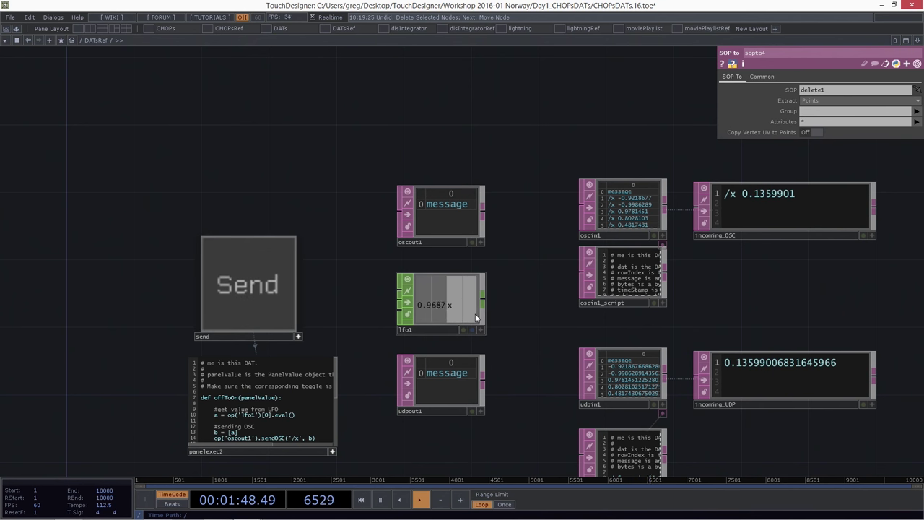
# Select oscin1, examine its received messages and the oscin1_script callback, and send another lfo1 value.
pyautogui.moveTo(802, 295); pyautogui.dragTo(582, 223)
pyautogui.scroll(5, 549, 136)
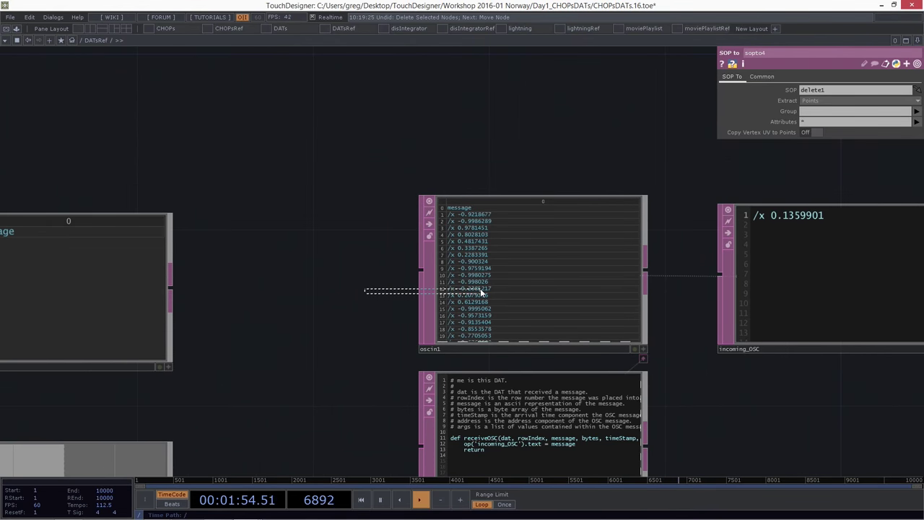
pyautogui.moveTo(482, 292); pyautogui.dragTo(507, 327, button='right')
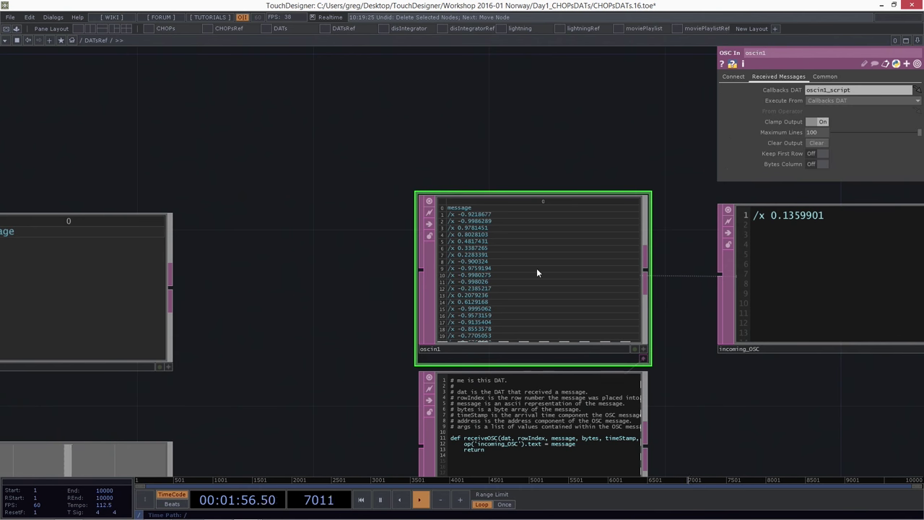
pyautogui.moveTo(349, 290); pyautogui.dragTo(401, 231)
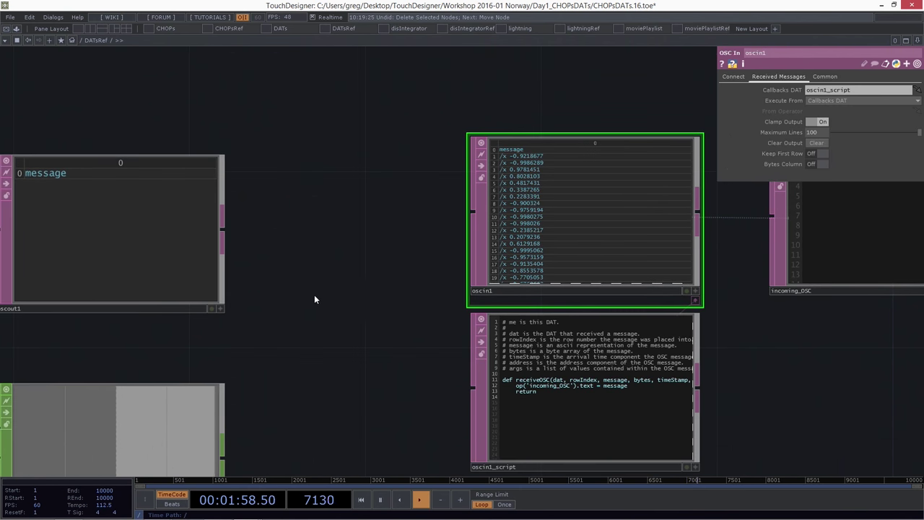
pyautogui.scroll(-1, 307, 314)
pyautogui.scroll(-5, 208, 319)
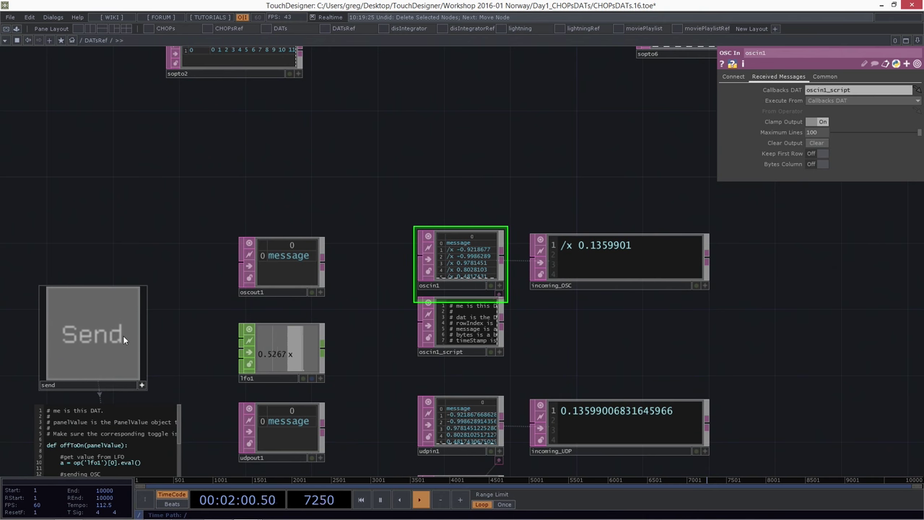
pyautogui.click(125, 334)
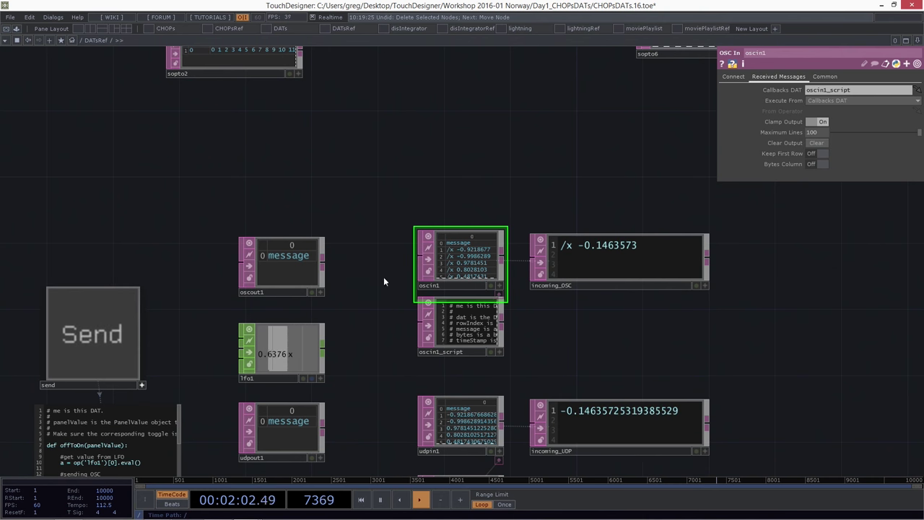
# Select udpin1 and examine its received data through to the newest rows of the message table.
pyautogui.moveTo(383, 276); pyautogui.dragTo(334, 140)
pyautogui.moveTo(361, 263); pyautogui.dragTo(441, 204, button='middle')
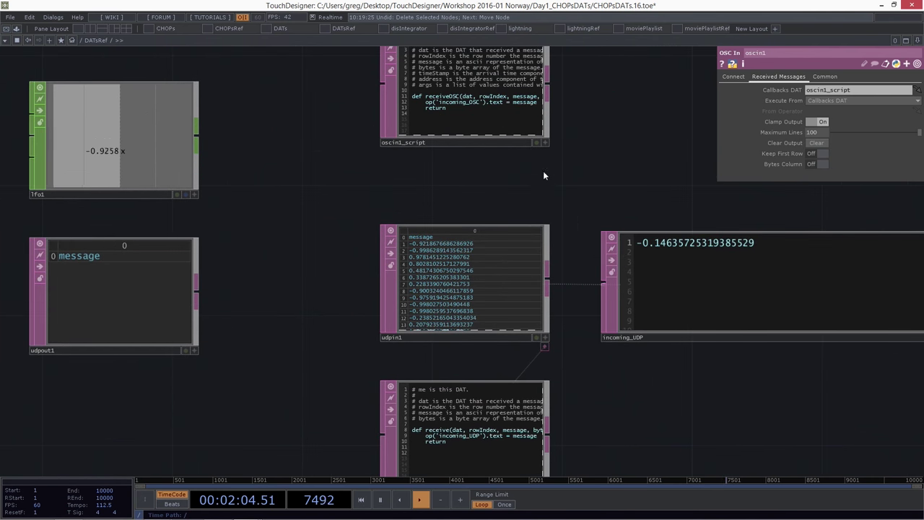
pyautogui.moveTo(532, 212); pyautogui.dragTo(449, 330, button='right')
pyautogui.moveTo(449, 329); pyautogui.dragTo(451, 331)
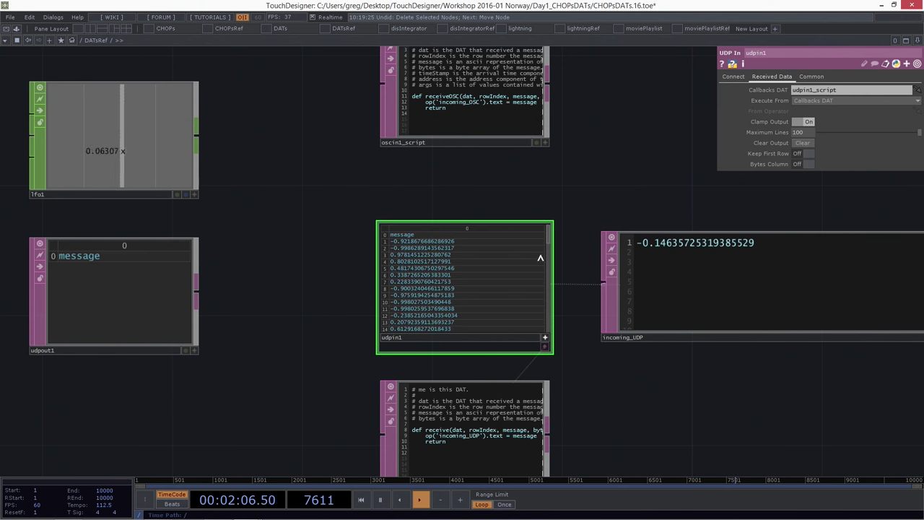
pyautogui.moveTo(548, 243); pyautogui.dragTo(559, 350)
# Send a quick series of lfo1 values with the Send button and watch the udpin1 table and incoming_UDP.
pyautogui.moveTo(306, 364); pyautogui.dragTo(471, 332)
pyautogui.moveTo(380, 356); pyautogui.dragTo(379, 361, button='middle')
pyautogui.scroll(-3, 377, 361)
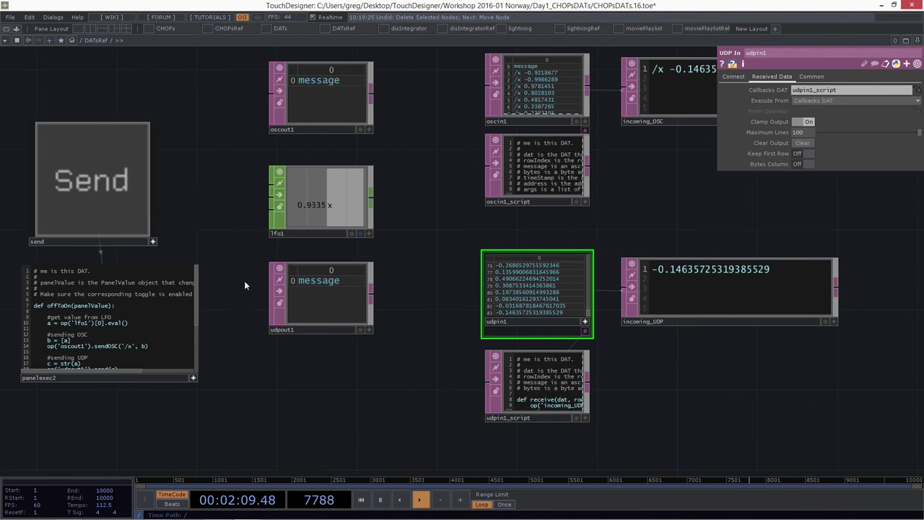
pyautogui.click(136, 198)
pyautogui.click(135, 198)
pyautogui.click(130, 198)
pyautogui.click(127, 205)
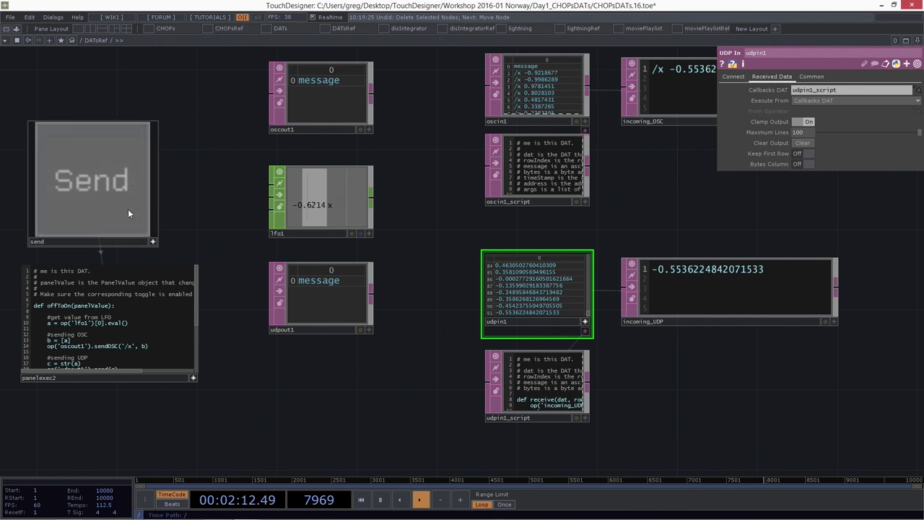
# Look over the expression evaluation examples with their input tables and survey the whole DATsRef network.
pyautogui.scroll(-3, 393, 363)
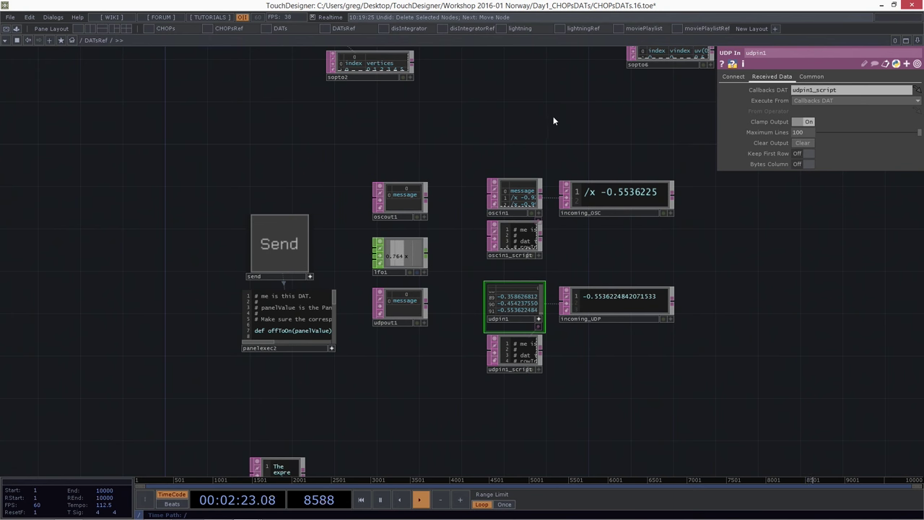
pyautogui.scroll(-3, 555, 118)
pyautogui.scroll(-3, 532, 122)
pyautogui.scroll(8, 480, 264)
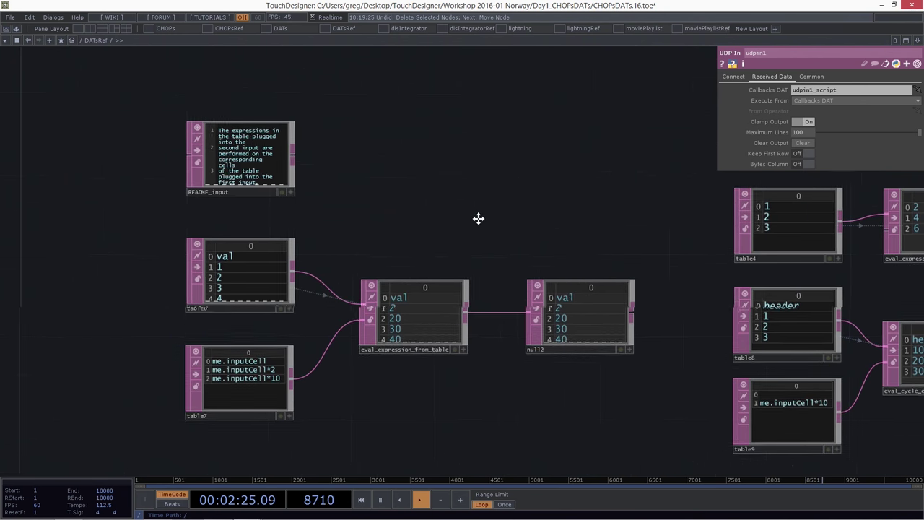
pyautogui.moveTo(469, 214); pyautogui.dragTo(413, 226)
pyautogui.scroll(-10, 433, 198)
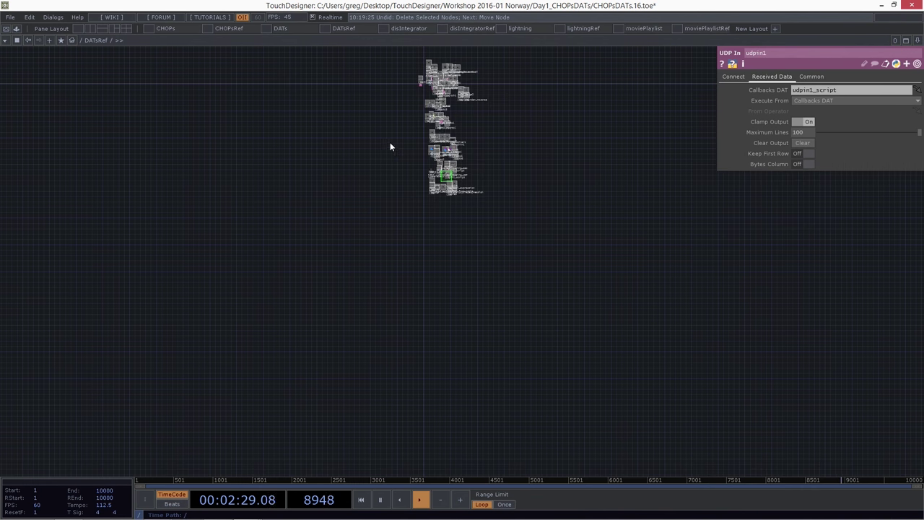
pyautogui.moveTo(392, 145); pyautogui.dragTo(387, 251)
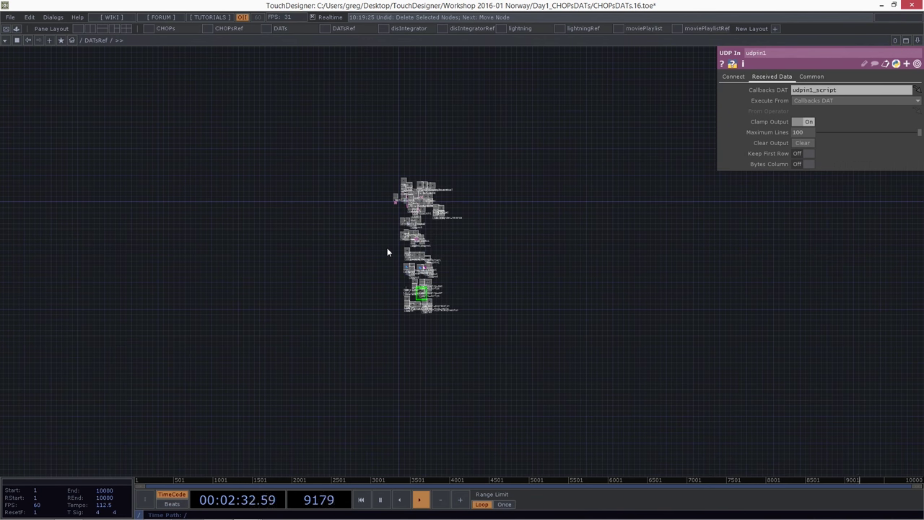